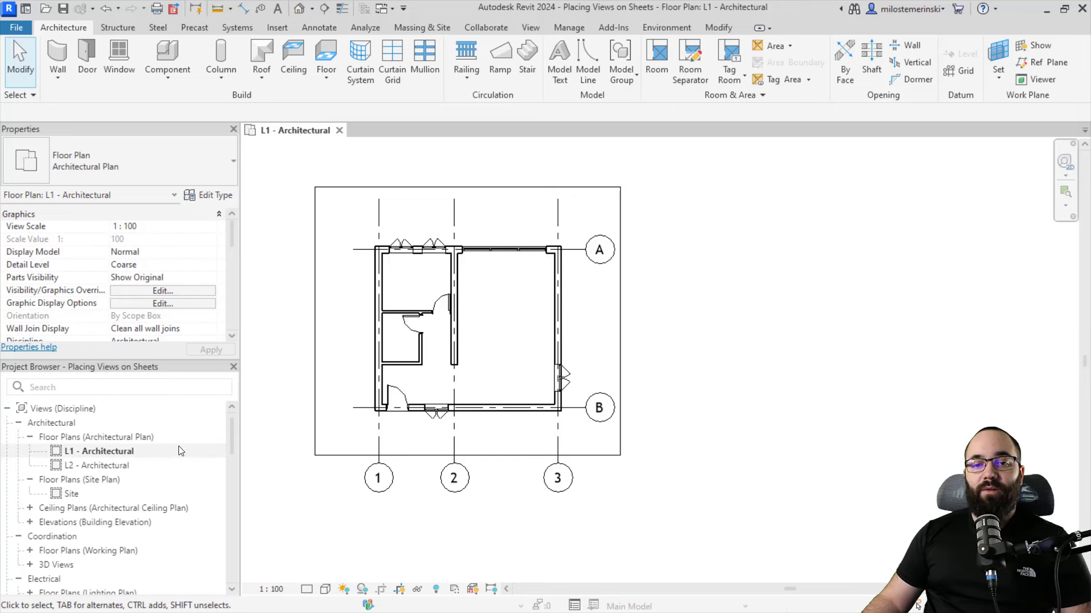
# Open the sheet A101 - Architectural Floor Plans
pyautogui.scroll(-10, 176, 460)
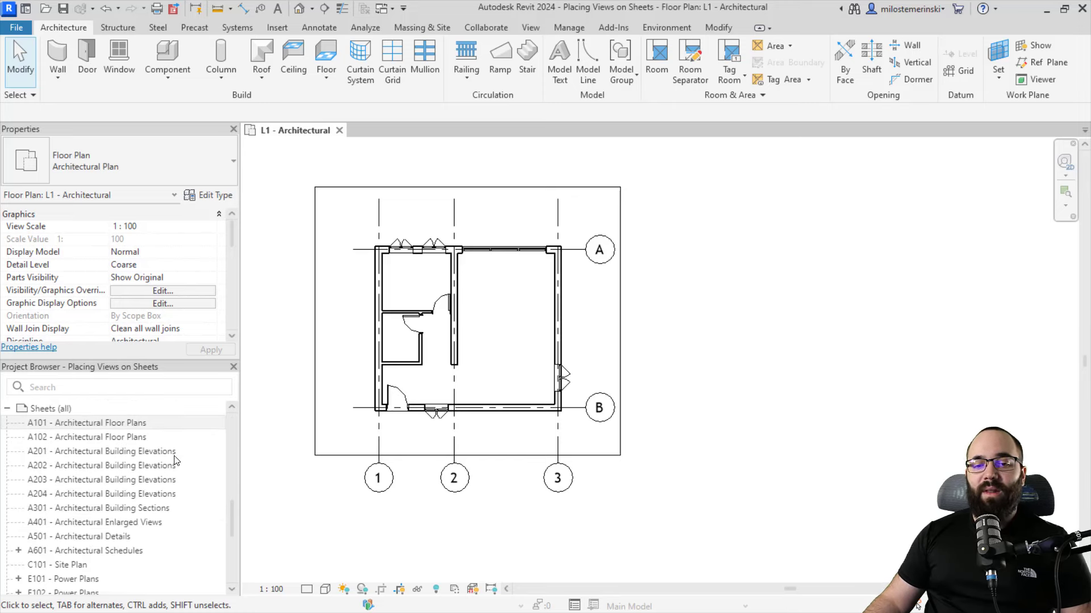
pyautogui.click(99, 423)
pyautogui.doubleClick(98, 425)
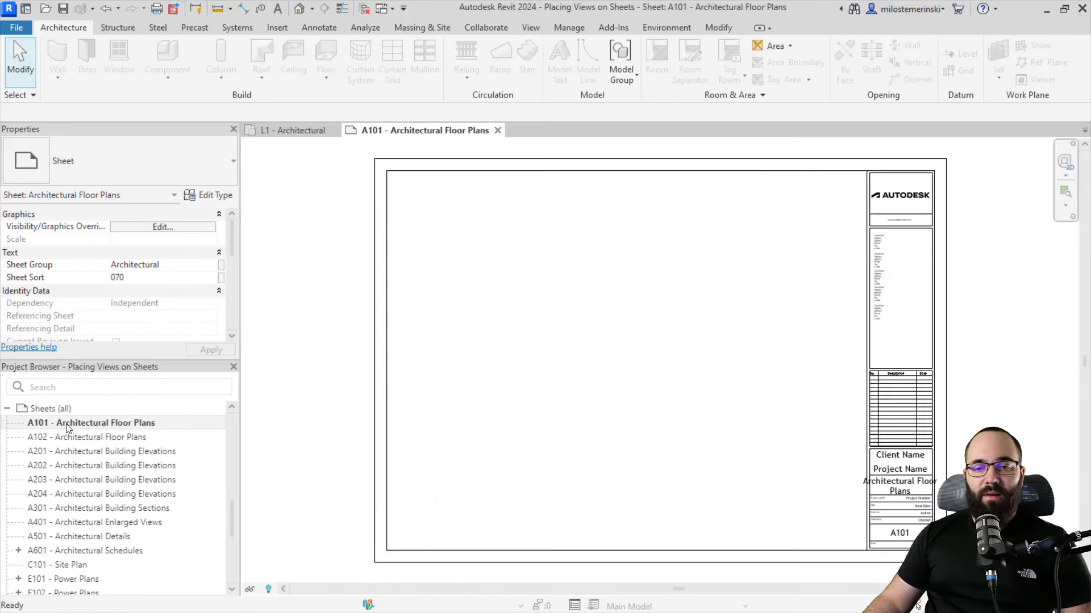
pyautogui.moveTo(569, 396); pyautogui.dragTo(519, 403, button='middle')
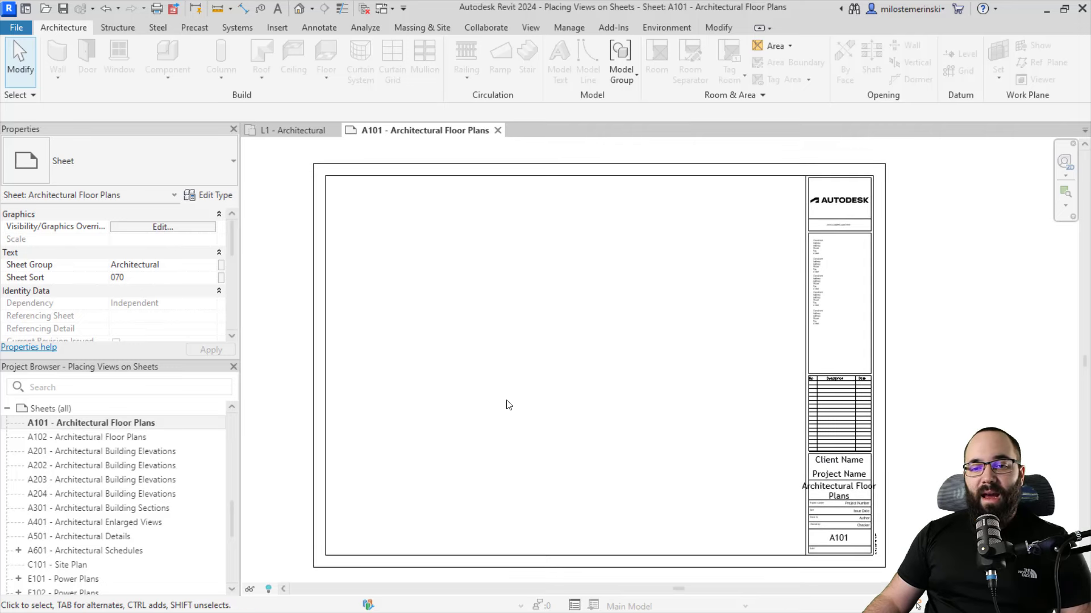
# Place the L1 - Architectural floor plan on sheet A101 near the sheet's upper-left corner
pyautogui.scroll(5, 151, 468)
pyautogui.scroll(4, 151, 474)
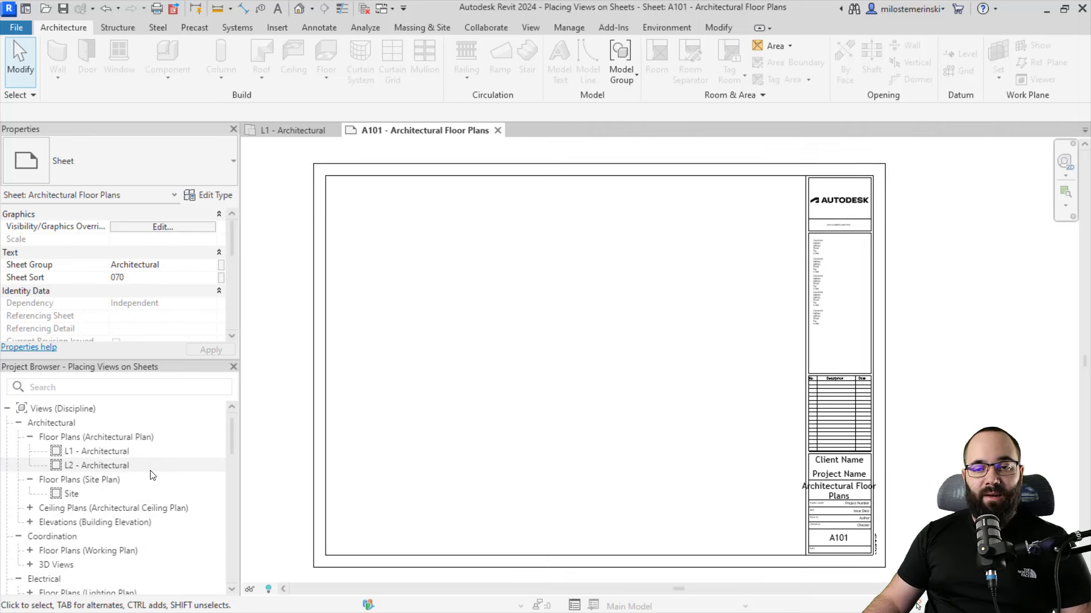
pyautogui.click(91, 454)
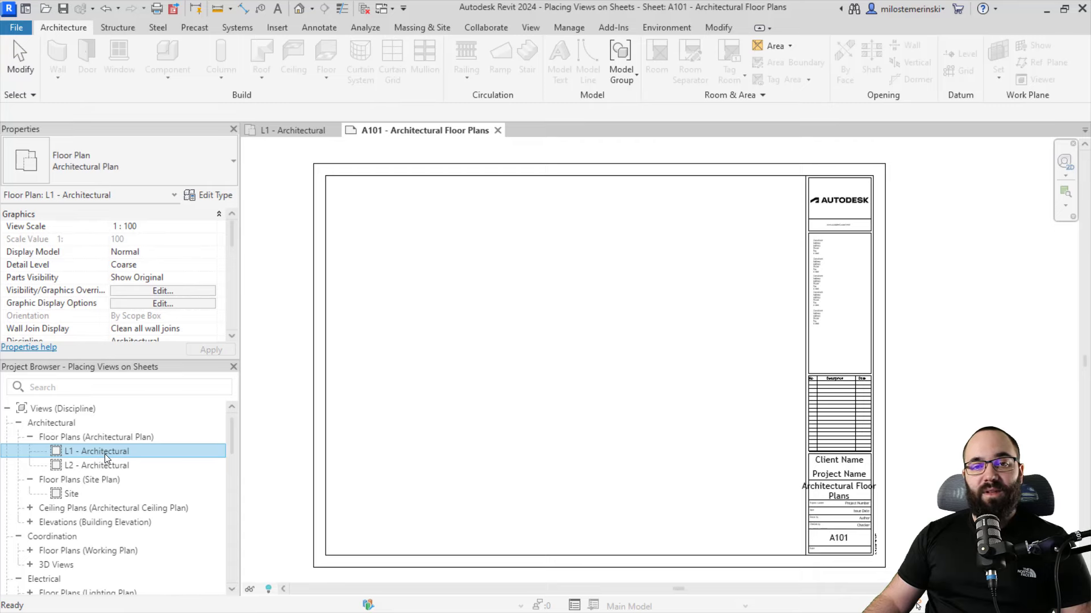
pyautogui.moveTo(105, 451); pyautogui.dragTo(426, 261)
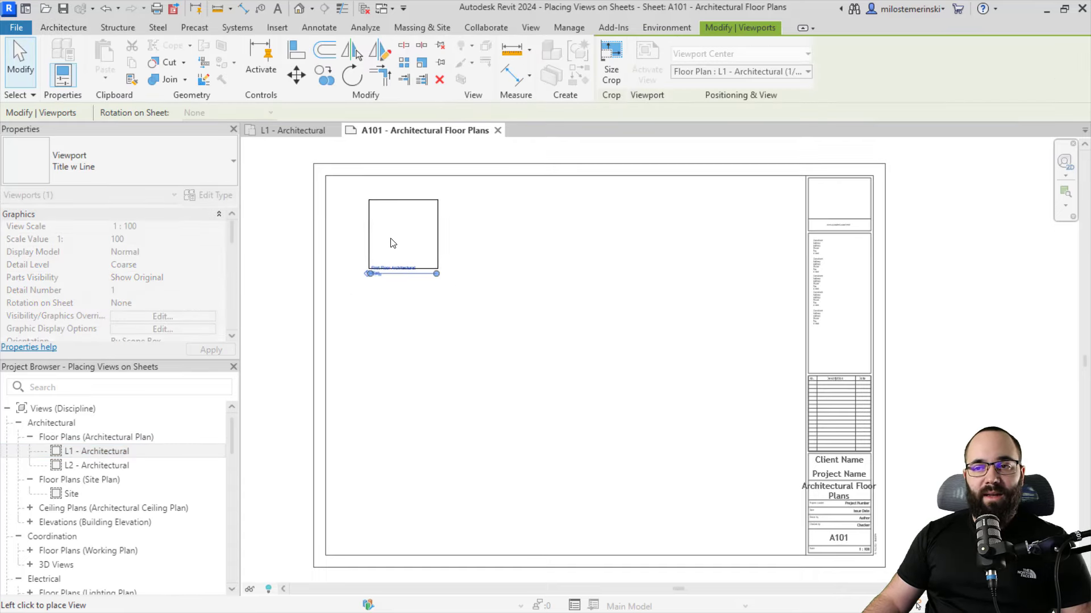
pyautogui.click(387, 237)
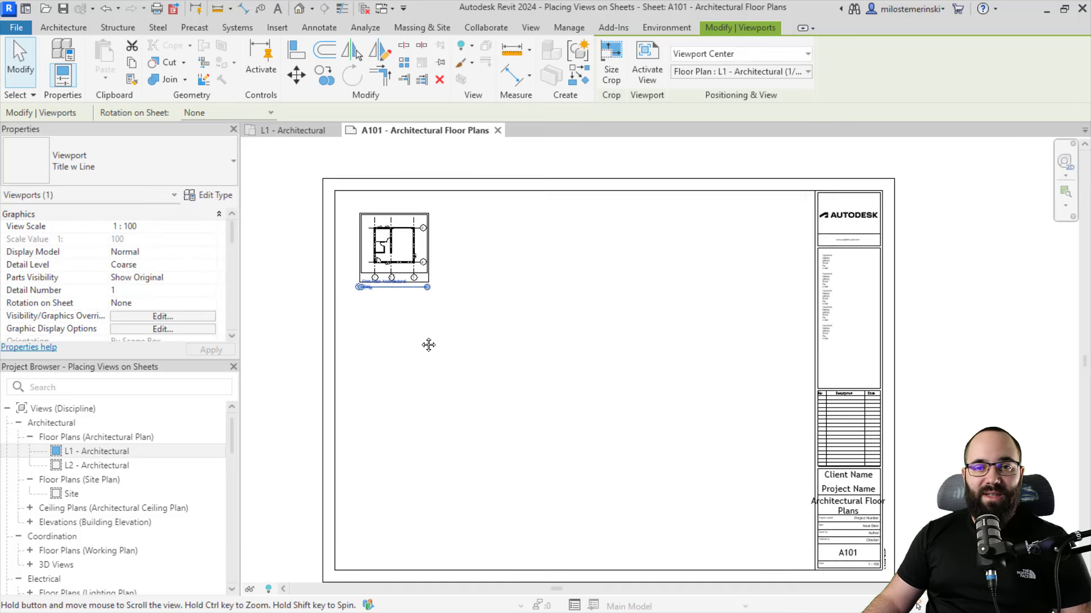
pyautogui.scroll(4, 385, 244)
pyautogui.moveTo(385, 244); pyautogui.dragTo(399, 283, button='middle')
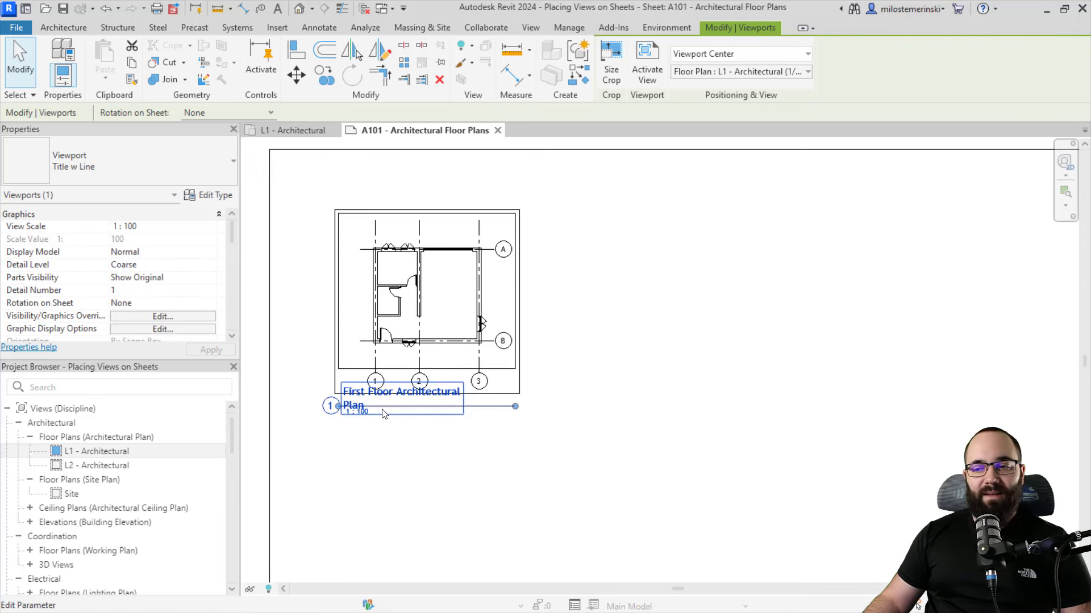
pyautogui.click(591, 422)
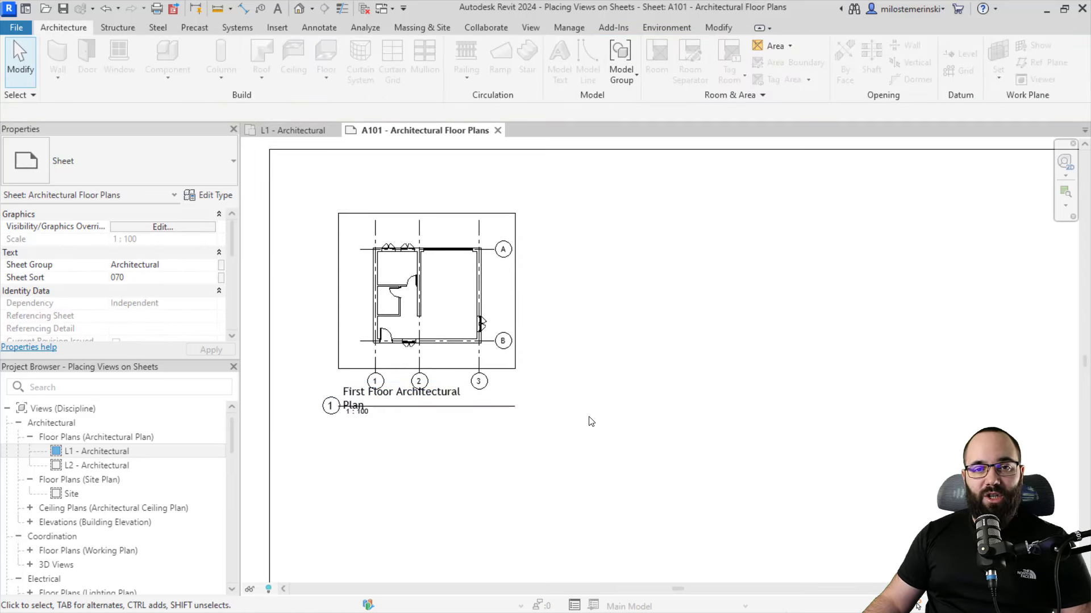
# Change the placed L1 floor plan's viewport type to No Title
pyautogui.click(497, 301)
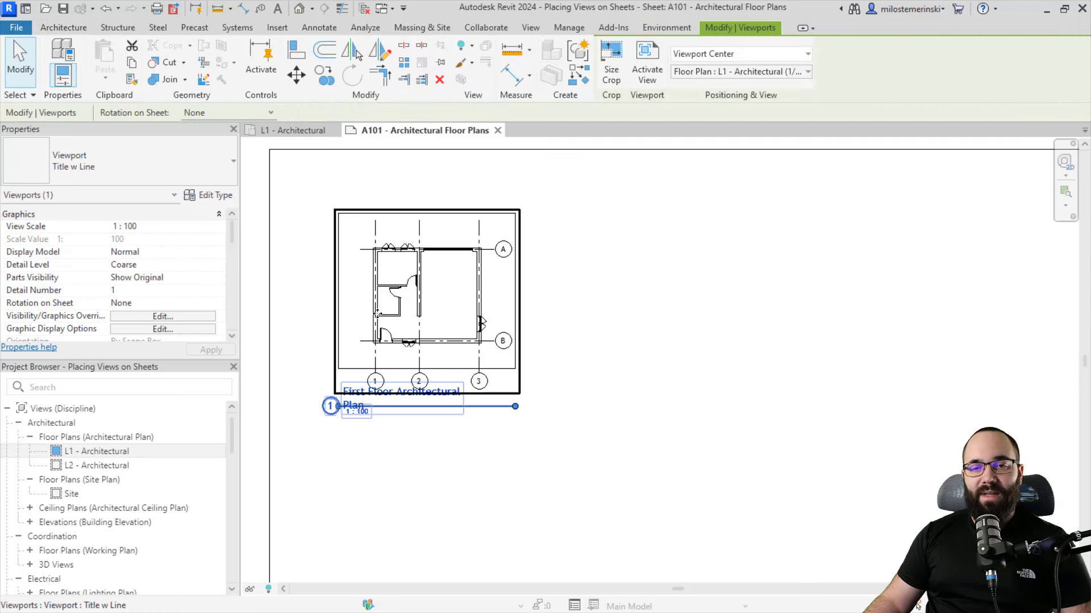
pyautogui.click(139, 178)
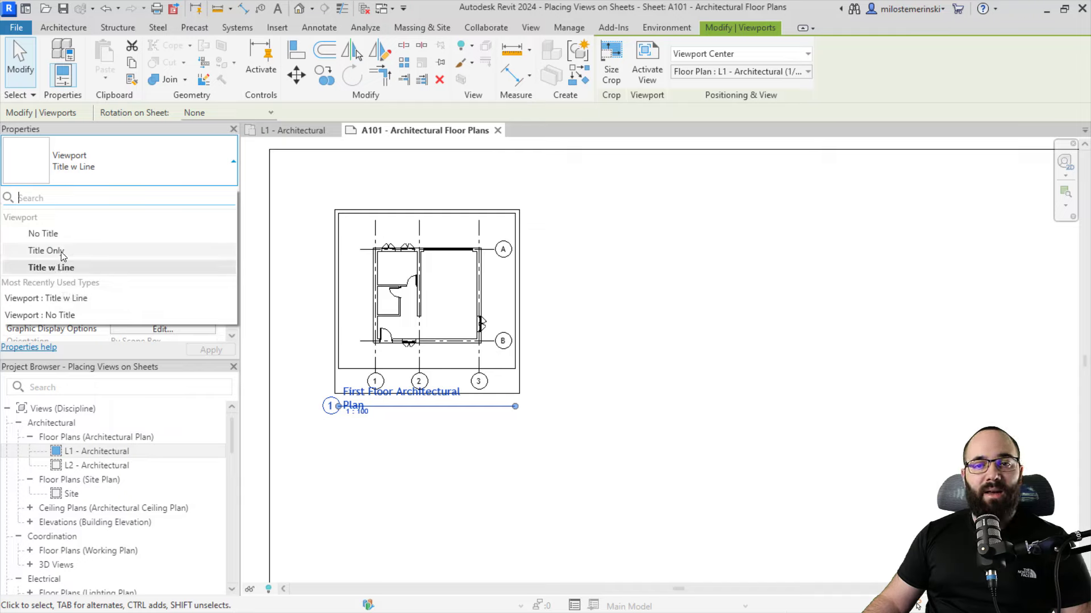
pyautogui.click(33, 240)
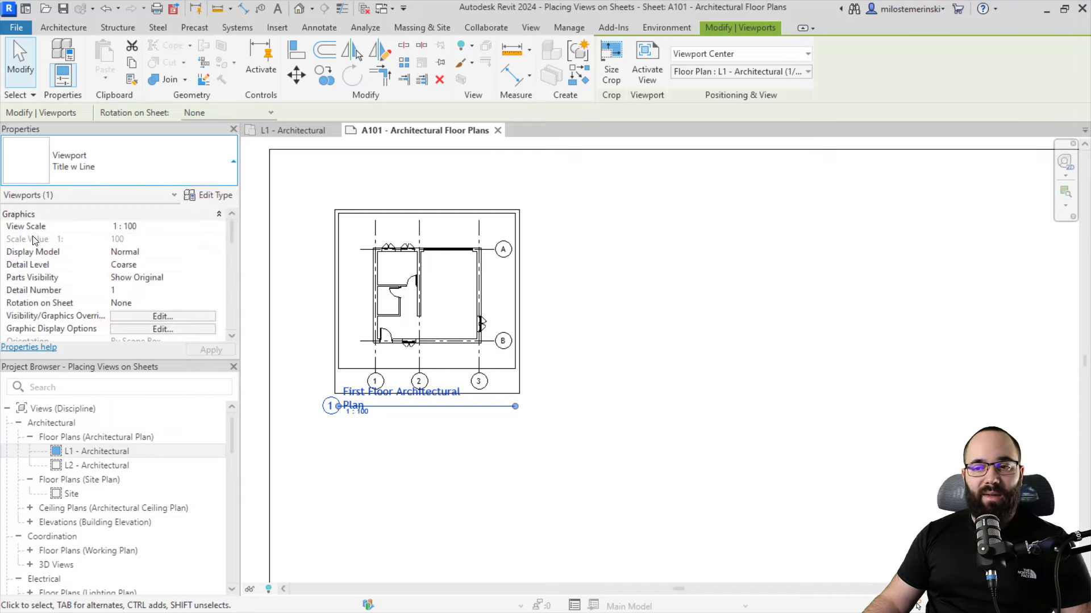
# Set the L1 floor plan's viewport type back to Title w Line and deselect it
pyautogui.click(139, 179)
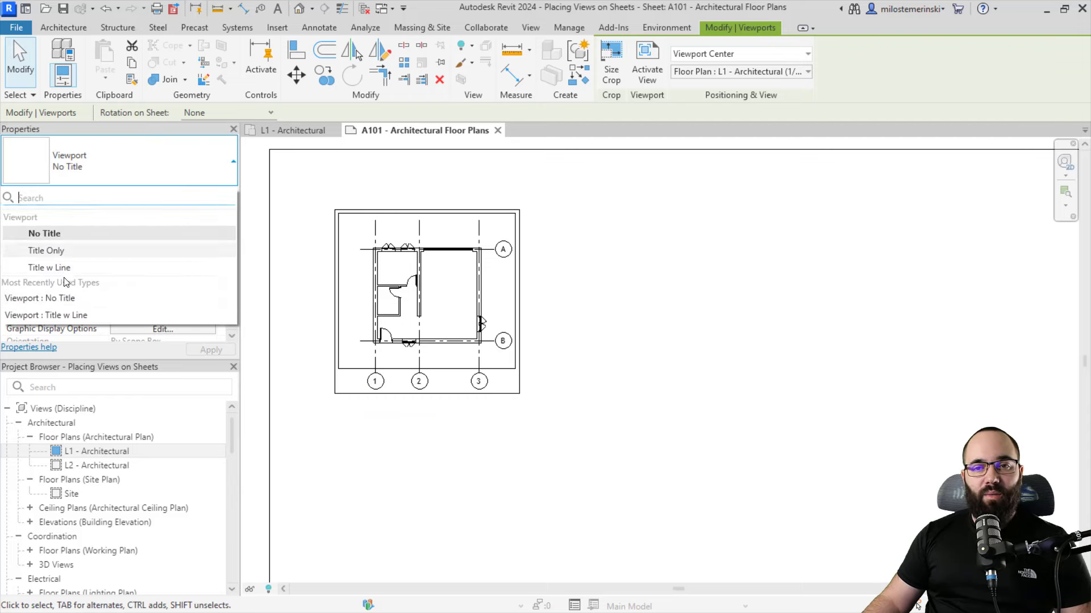
pyautogui.click(39, 267)
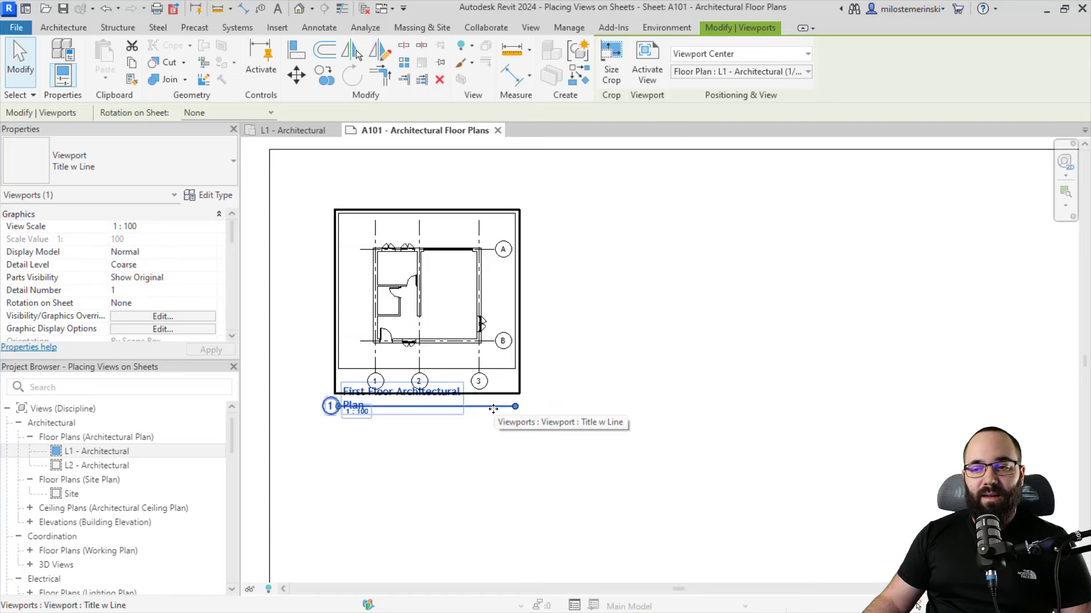
pyautogui.rightClick(616, 346)
pyautogui.press('Escape')
pyautogui.click(602, 341)
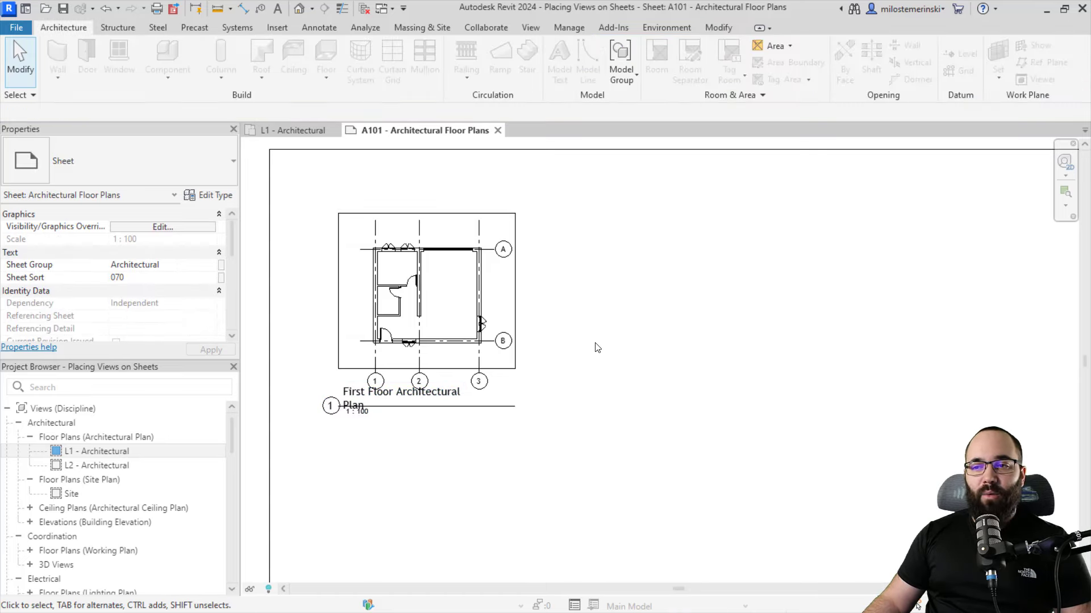
# Move the First Floor Architectural Plan view title straight down, clear of the grid bubbles, and deselect it
pyautogui.click(478, 408)
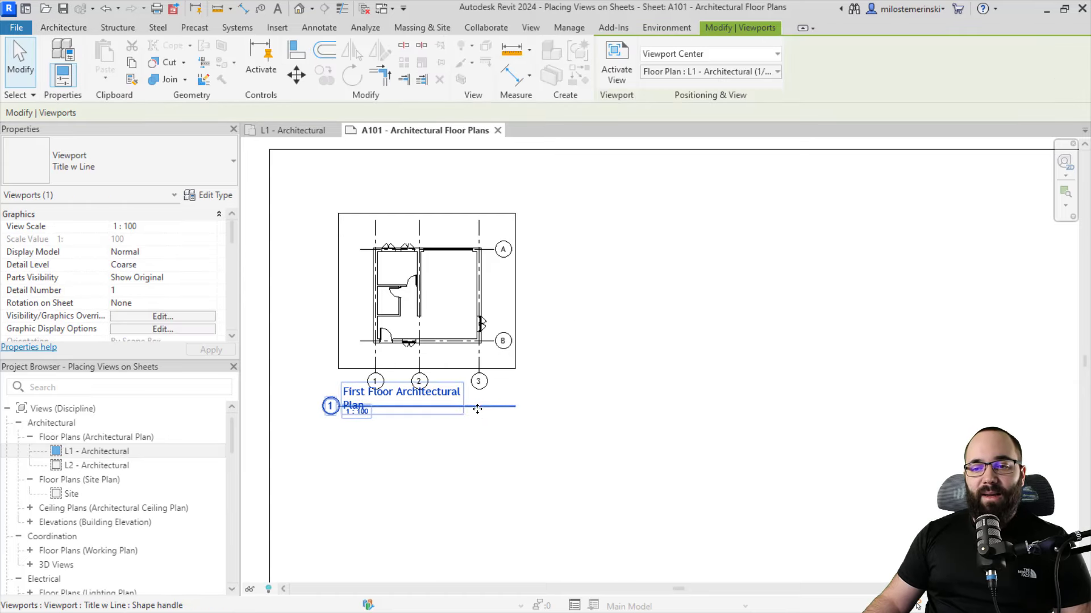
pyautogui.moveTo(476, 418); pyautogui.dragTo(476, 435)
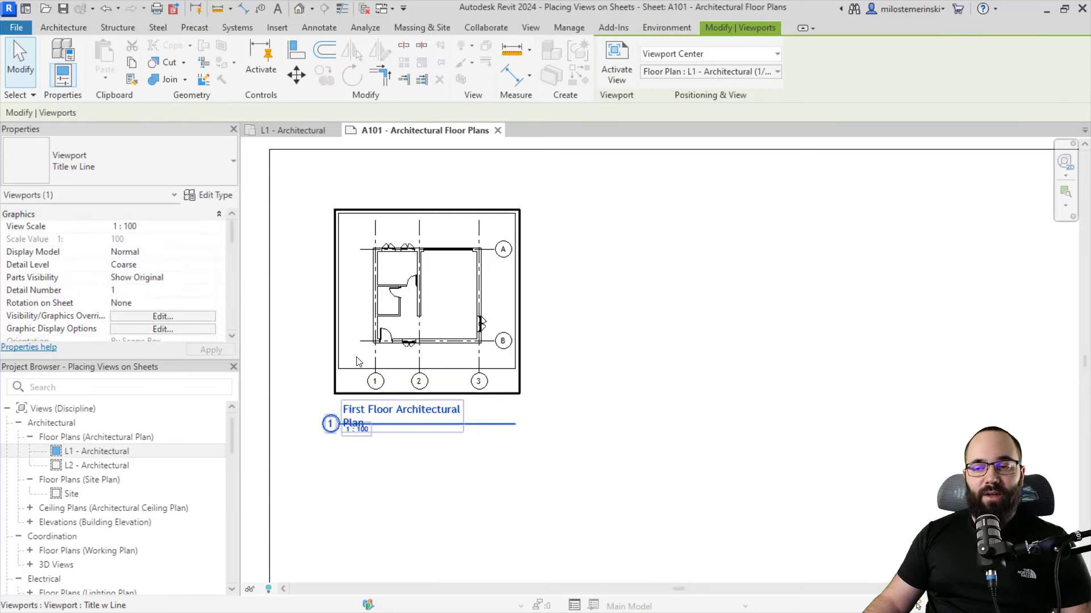
pyautogui.click(599, 412)
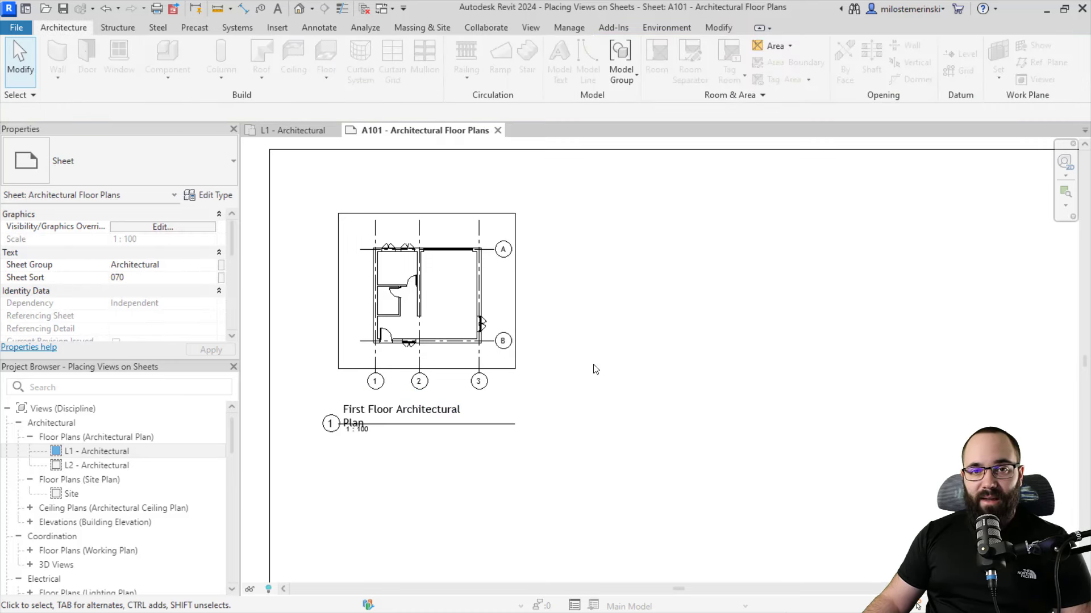
# Open the sheet A201 - Architectural Building Elevations
pyautogui.scroll(-5, 575, 309)
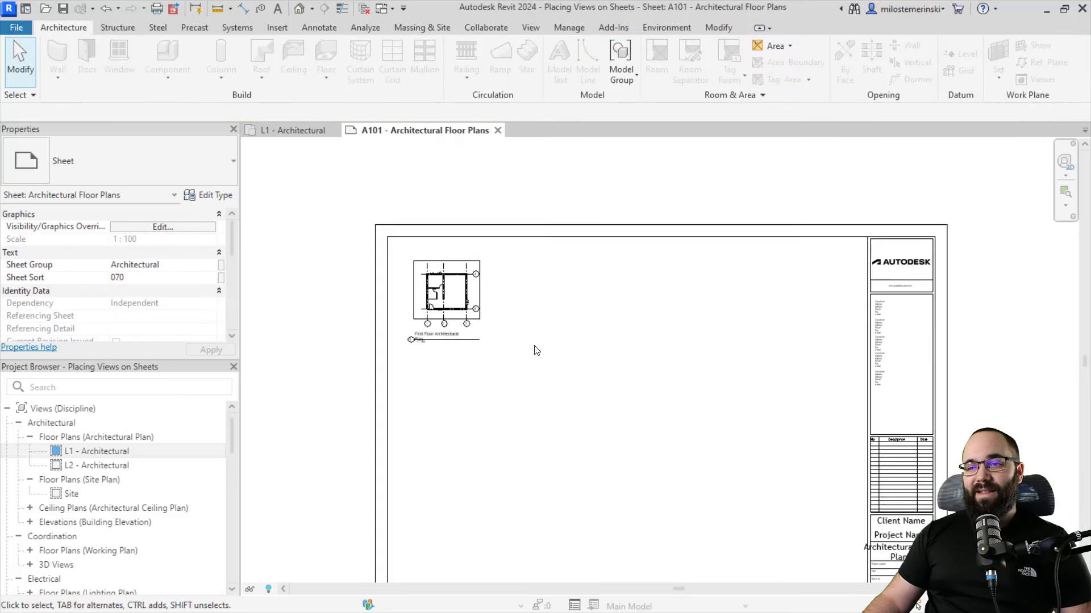
pyautogui.moveTo(630, 388); pyautogui.dragTo(559, 345, button='middle')
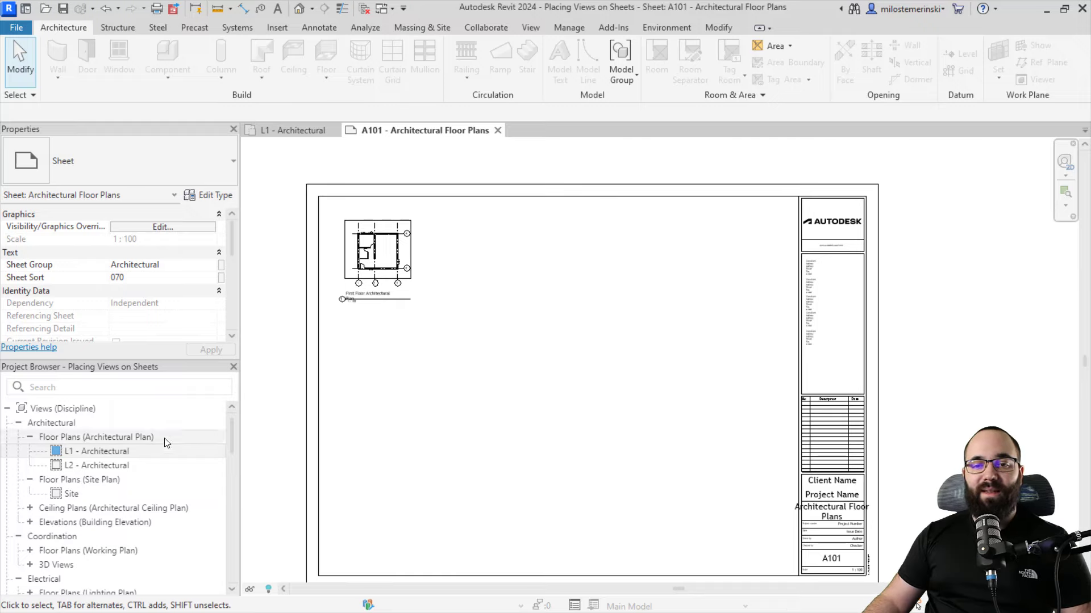
pyautogui.scroll(-5, 81, 460)
pyautogui.click(80, 467)
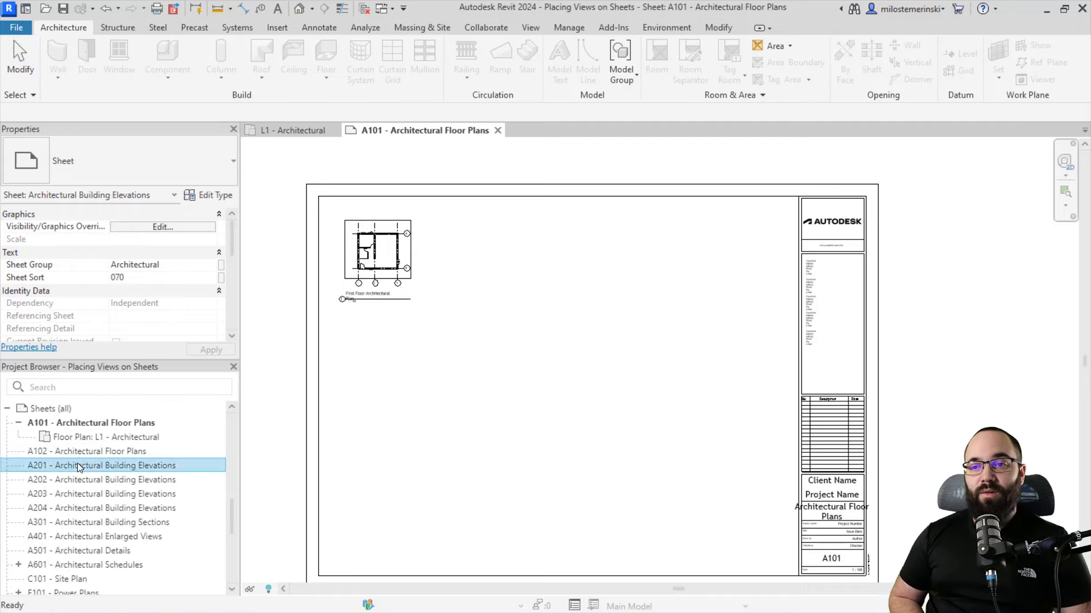
pyautogui.doubleClick(79, 467)
# Try to place the L1 - Architectural floor plan on sheet A201 as well, and dismiss the message
pyautogui.scroll(15, 146, 477)
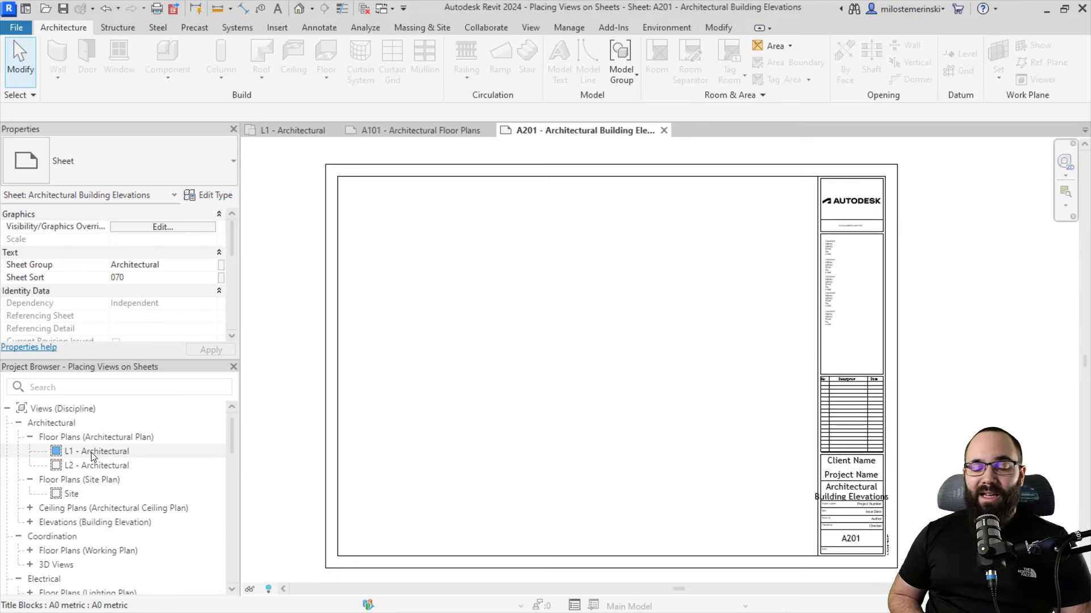
pyautogui.moveTo(91, 452); pyautogui.dragTo(474, 351)
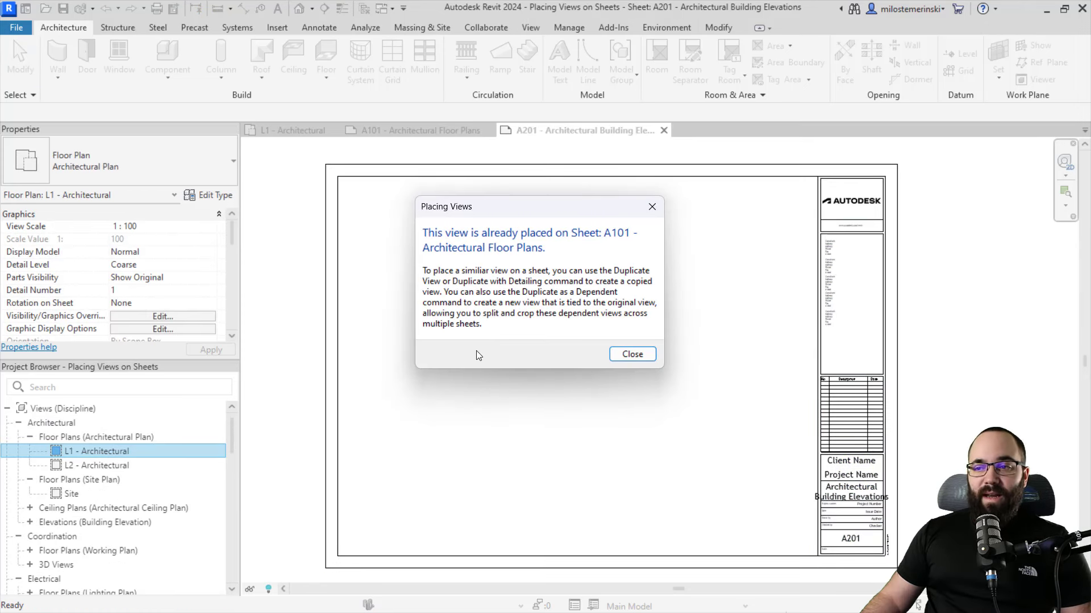
pyautogui.click(635, 357)
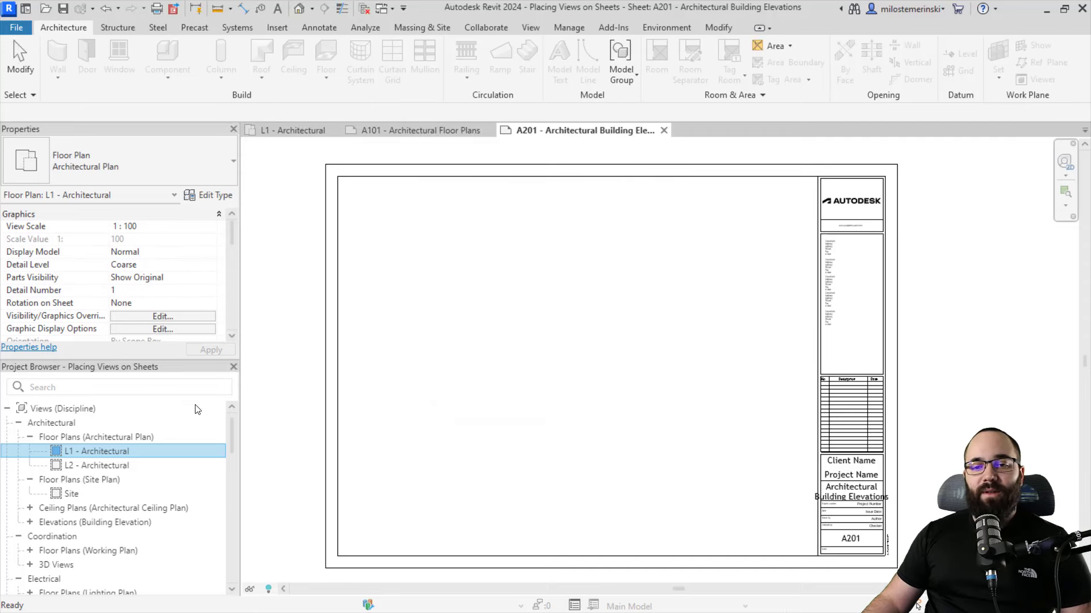
# Duplicate the L1 - Architectural floor plan as a dependent view
pyautogui.rightClick(89, 458)
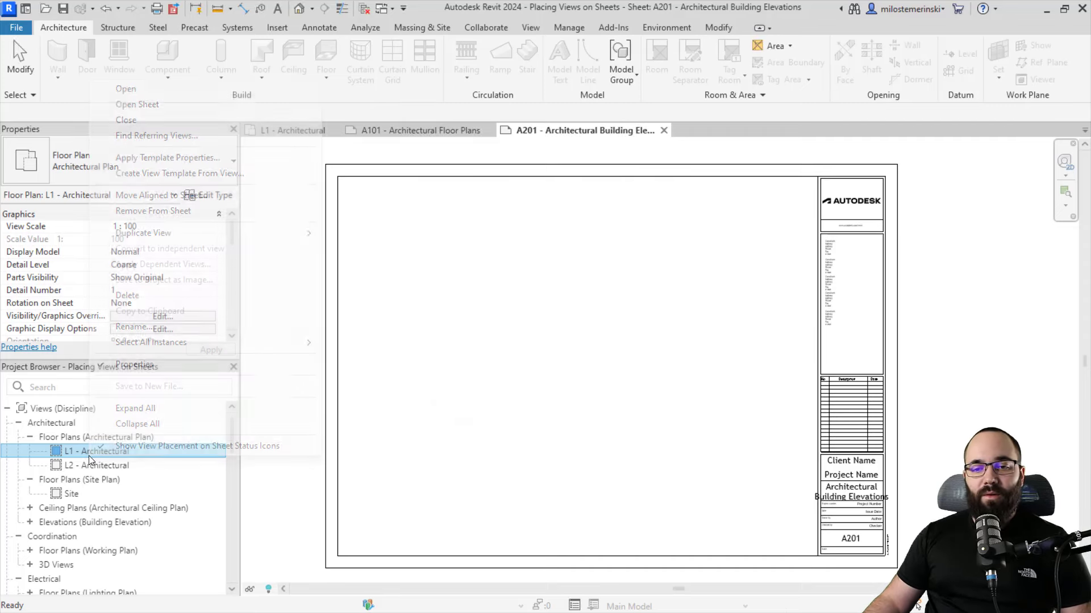
pyautogui.moveTo(170, 233)
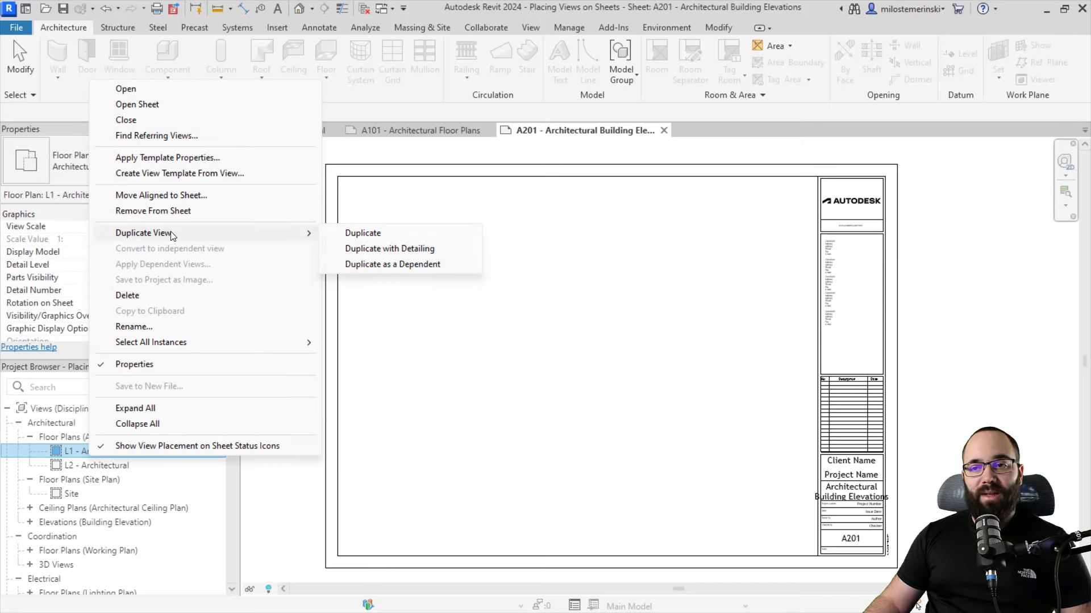
pyautogui.click(367, 263)
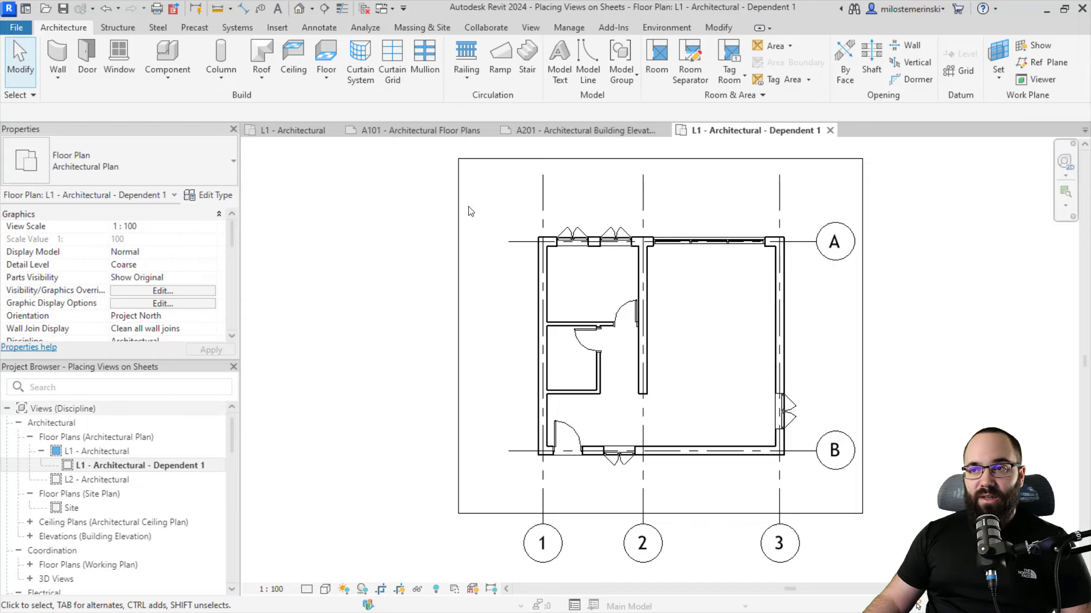
# Return to sheet A201 and place the dependent L1 floor plan near the sheet's upper-left corner
pyautogui.click(565, 129)
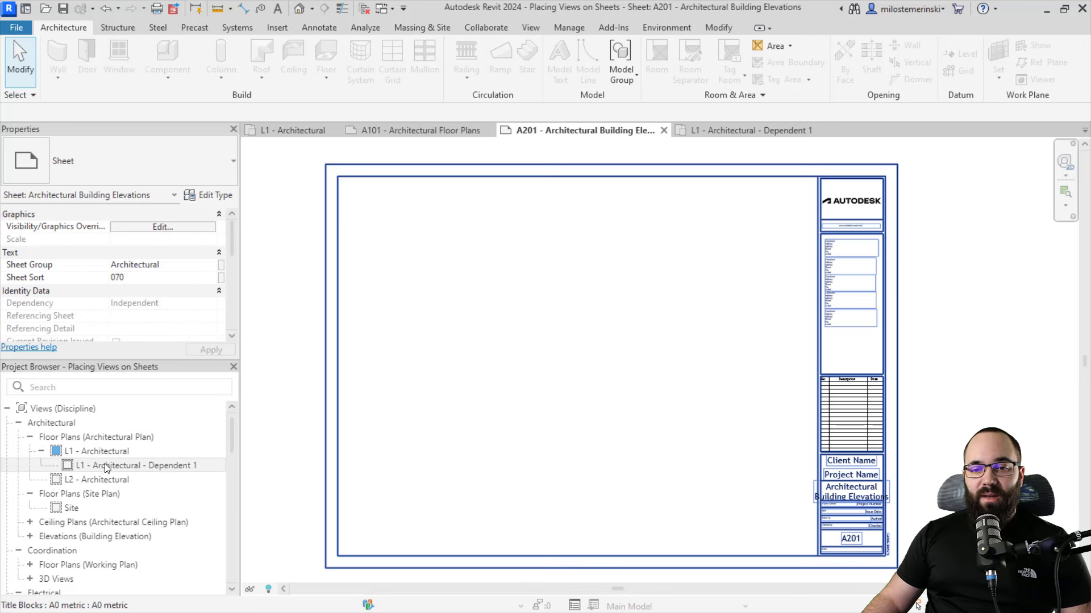
pyautogui.moveTo(107, 465); pyautogui.dragTo(399, 295)
pyautogui.click(406, 245)
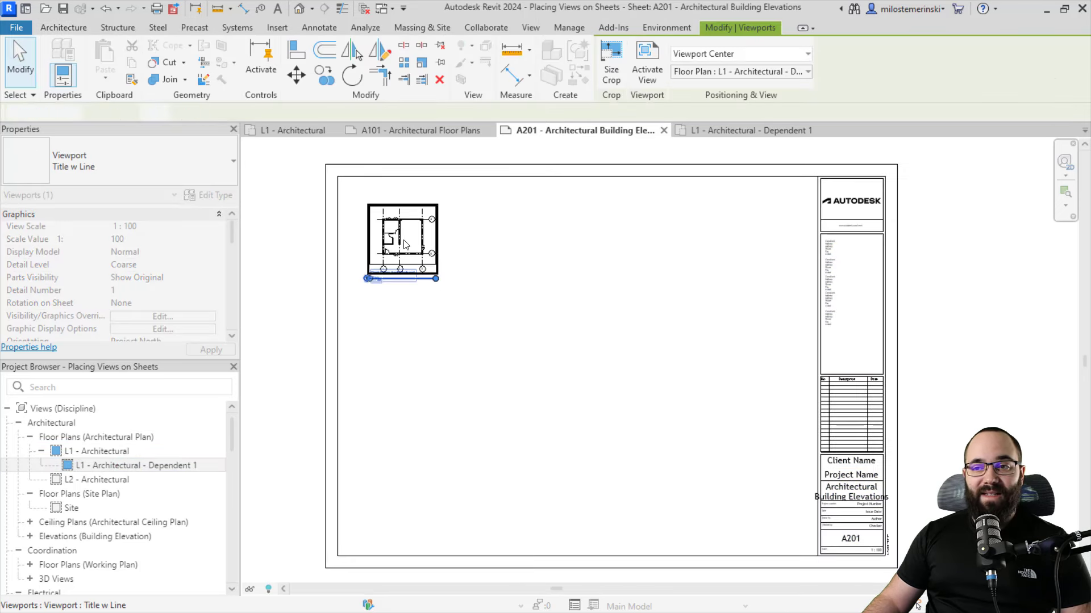
pyautogui.click(405, 333)
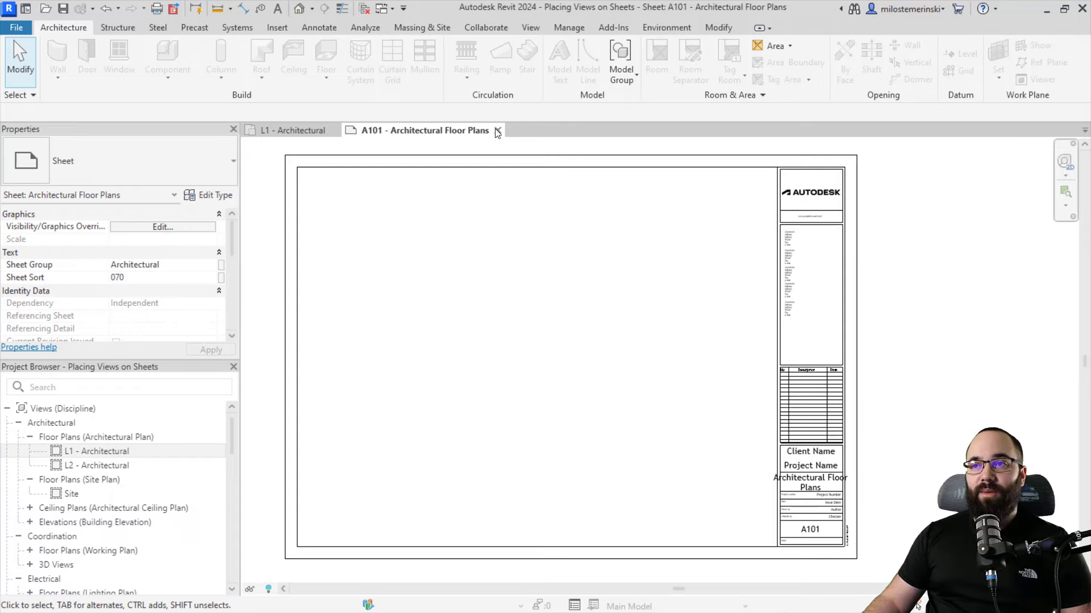
# Start placing views on sheet A101, look through the list of available views, and filter it by "ar" before clearing the filter
pyautogui.click(532, 28)
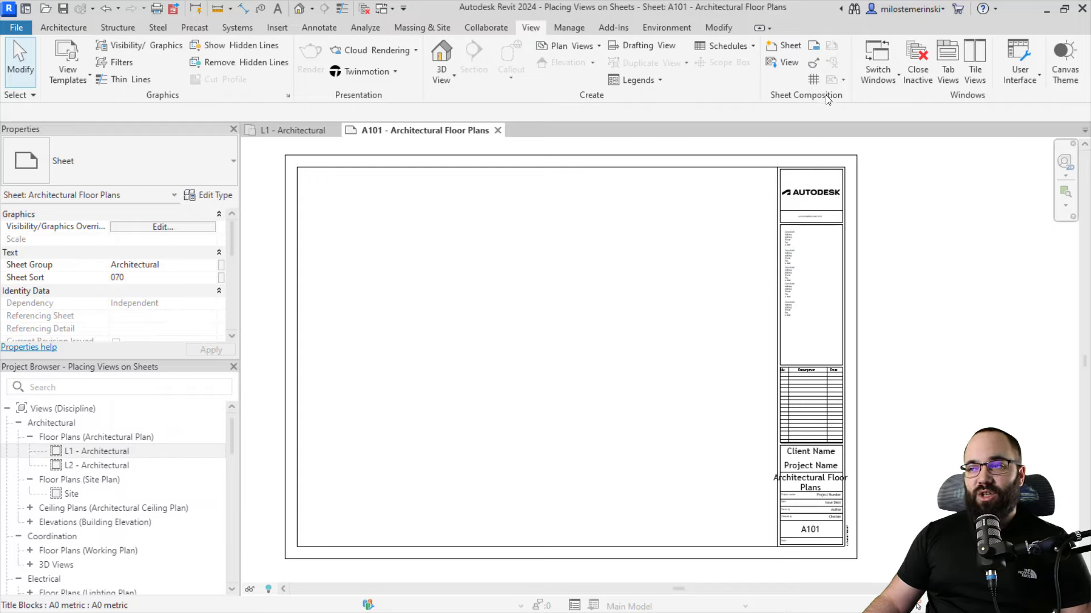
pyautogui.click(785, 63)
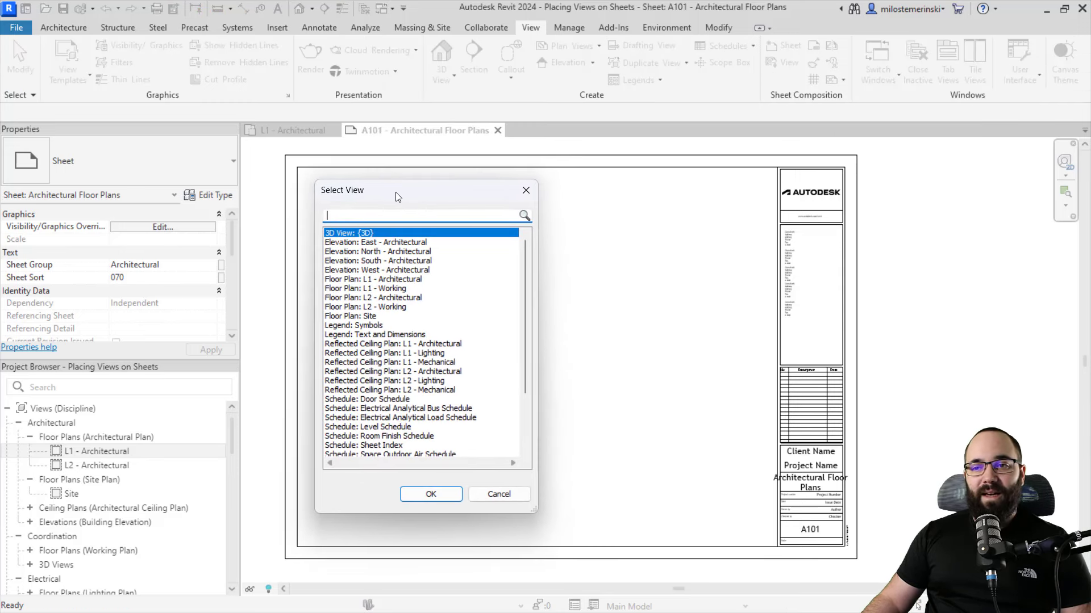
pyautogui.scroll(-3, 418, 281)
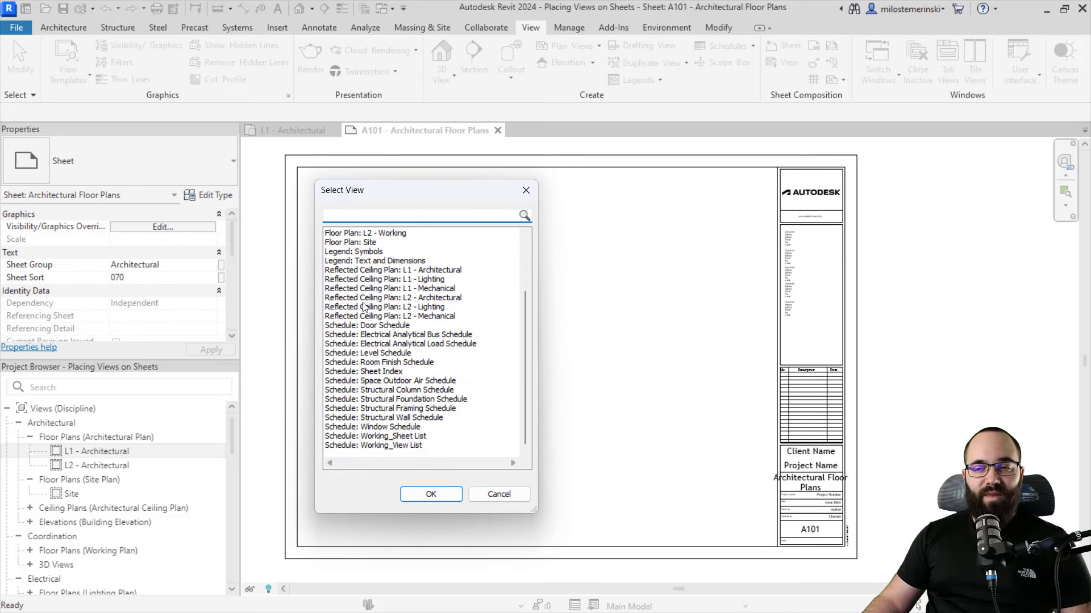
pyautogui.scroll(2, 367, 392)
pyautogui.press('Tab')
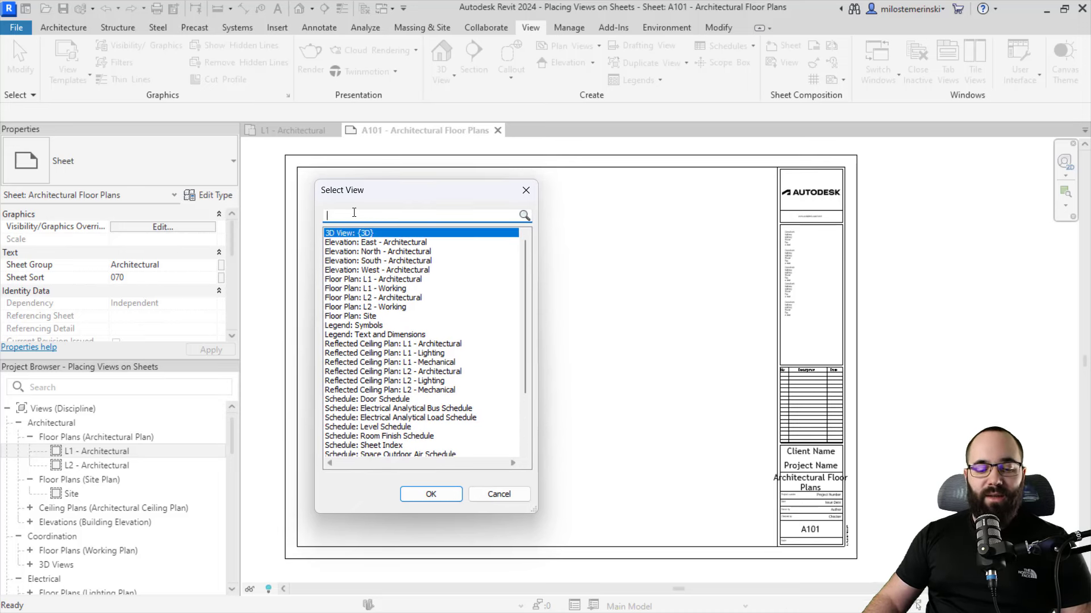
pyautogui.write('ar')
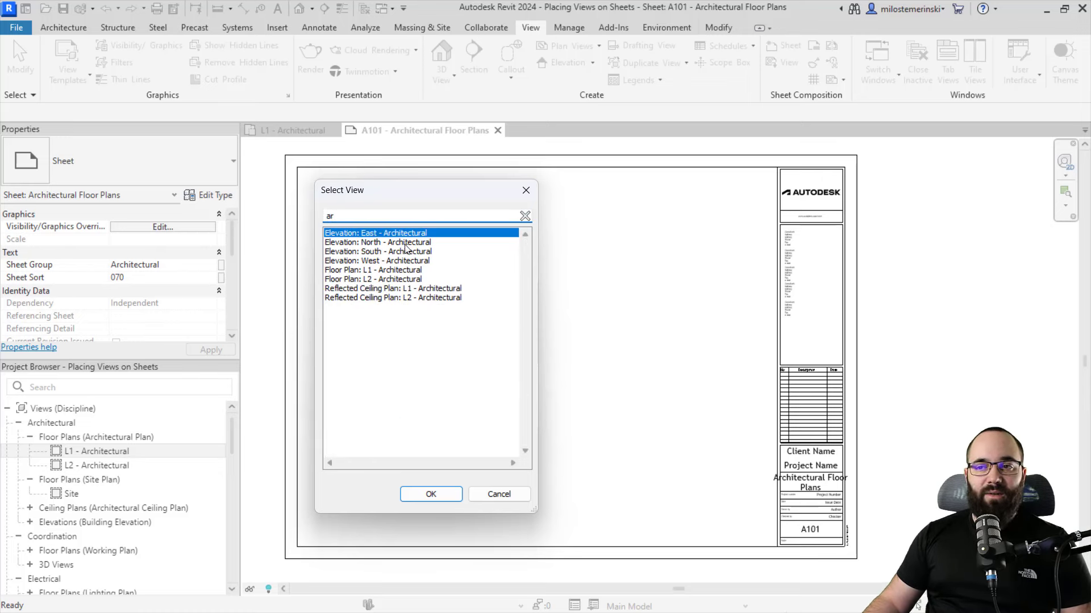
pyautogui.click(523, 215)
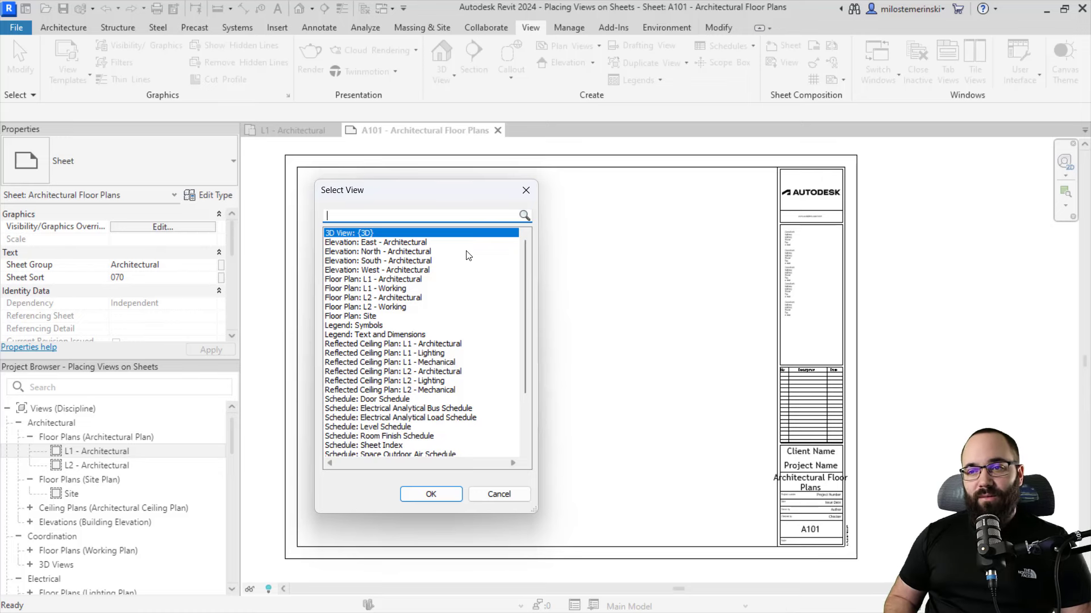
# Try selecting the range of views from Elevation: East - Architectural through Floor Plan: L2 - Working
pyautogui.click(399, 261)
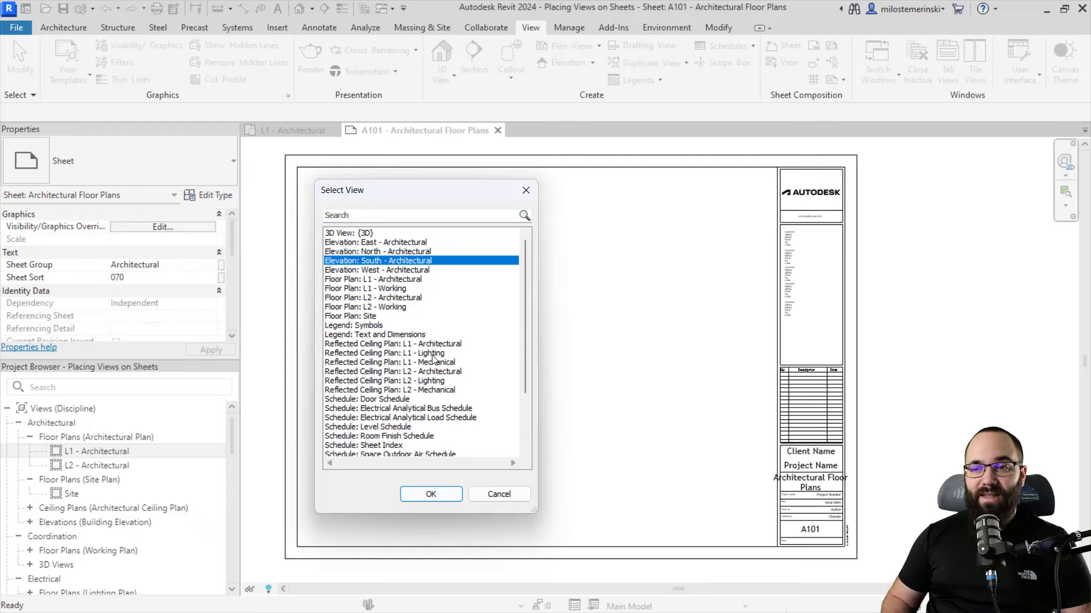
pyautogui.click(404, 243)
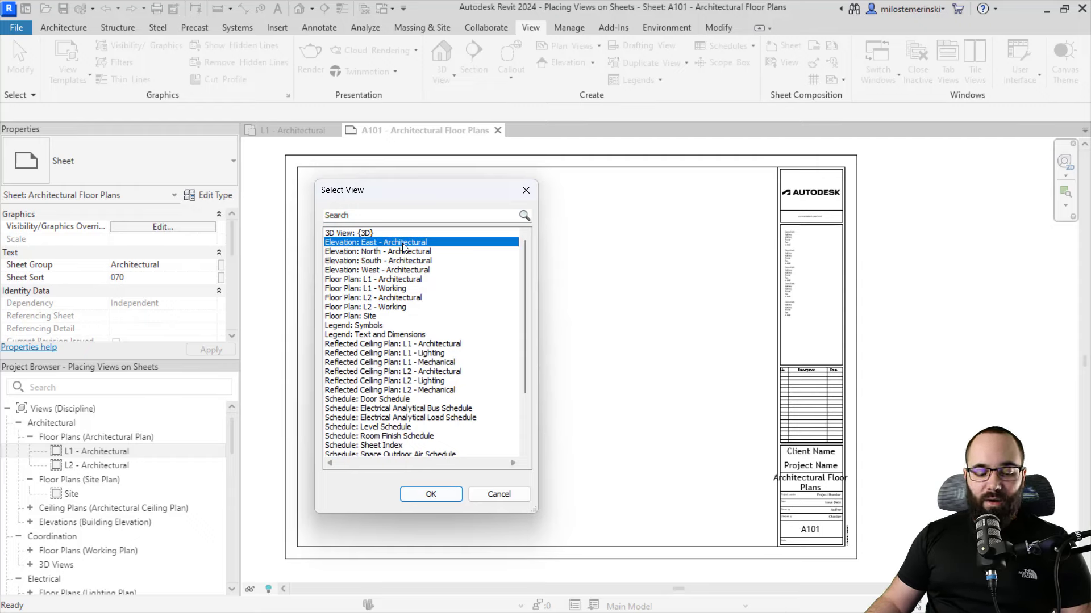
pyautogui.keyDown('shift'); pyautogui.click(399, 308); pyautogui.keyUp('shift')
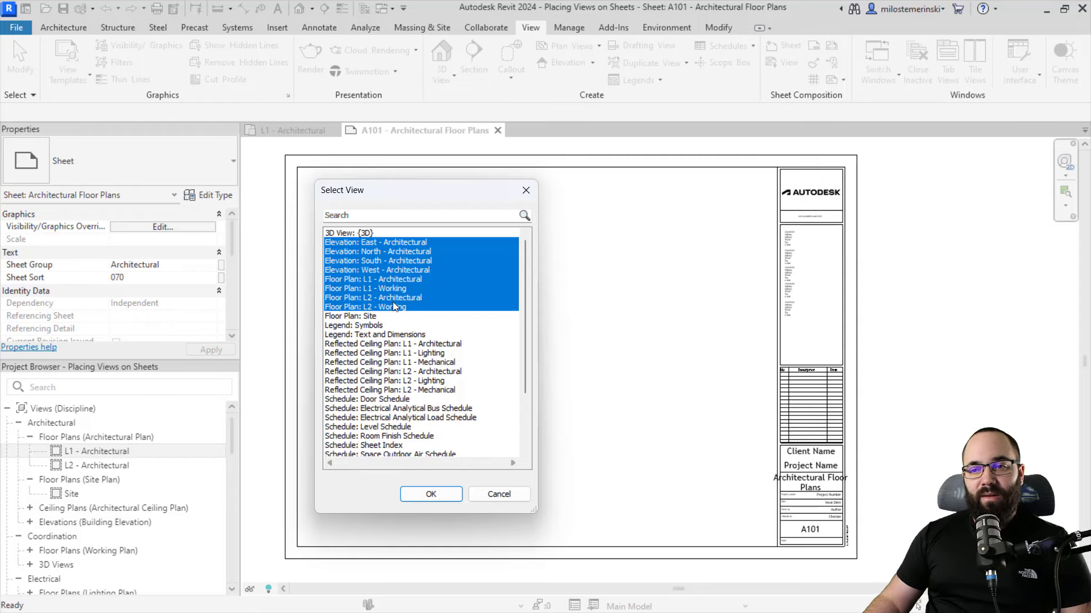
pyautogui.click(387, 298)
# Place Floor Plan: L1 - Architectural and the East and North Architectural elevations together in the upper-left area of sheet A101
pyautogui.click(374, 280)
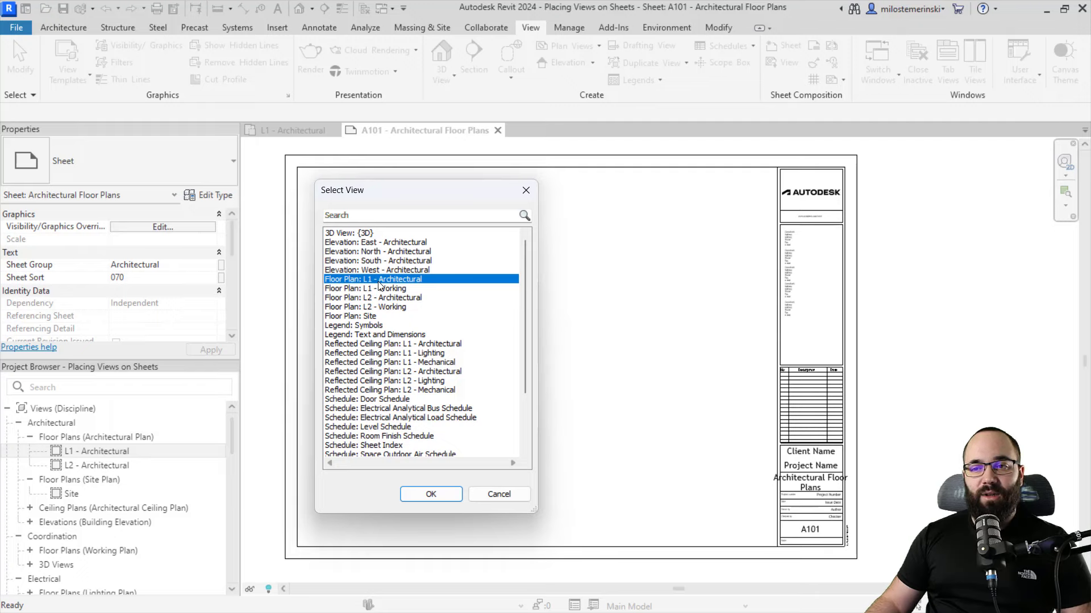
pyautogui.keyDown('ctrl'); pyautogui.click(393, 244); pyautogui.keyUp('ctrl')
pyautogui.keyDown('ctrl'); pyautogui.click(391, 251); pyautogui.keyUp('ctrl')
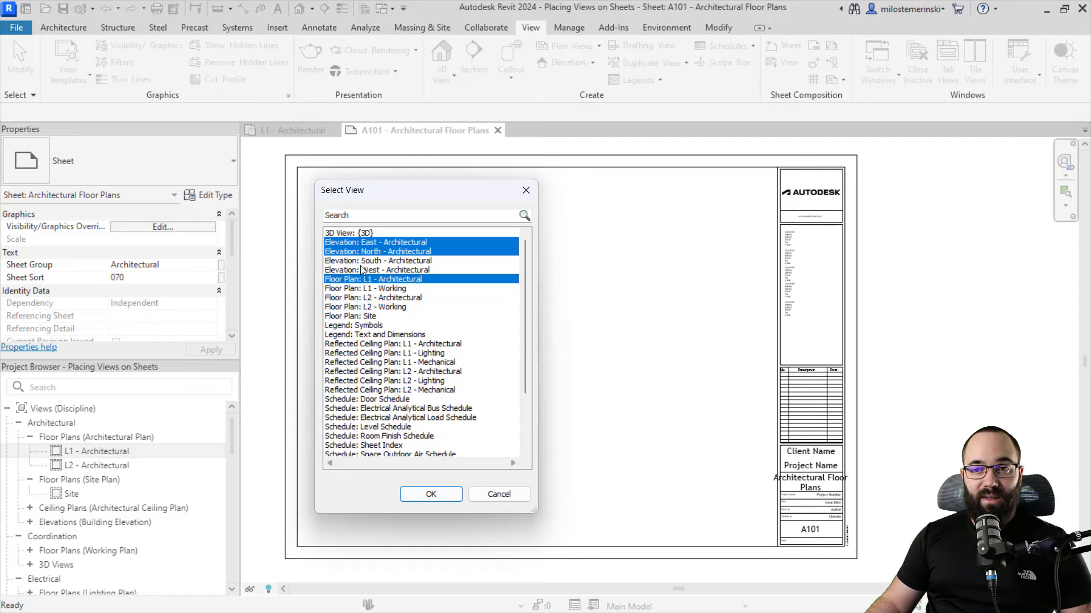
pyautogui.click(426, 497)
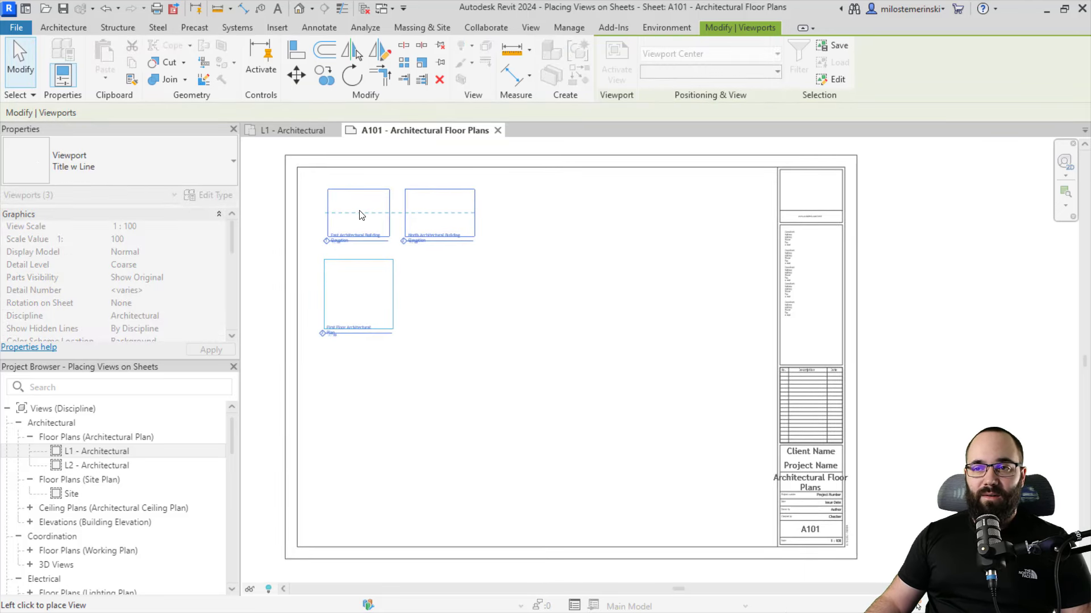
pyautogui.click(359, 215)
pyautogui.click(419, 324)
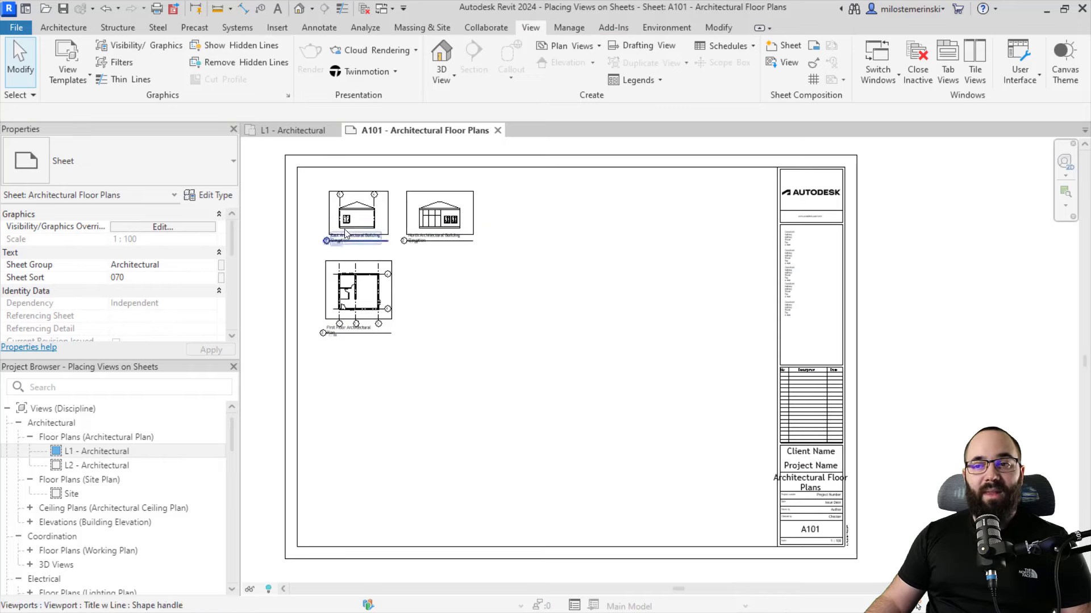
# Move the North Architectural Building Elevation viewport slightly farther right, away from the East elevation
pyautogui.scroll(3, 345, 233)
pyautogui.moveTo(419, 285); pyautogui.dragTo(420, 336, button='middle')
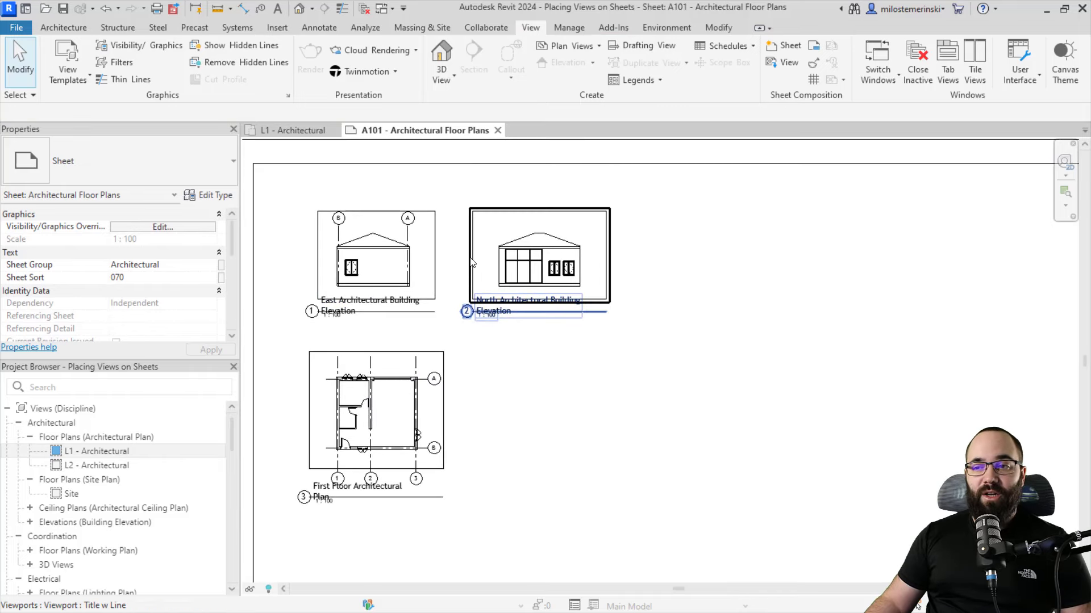
pyautogui.moveTo(469, 260); pyautogui.dragTo(494, 270)
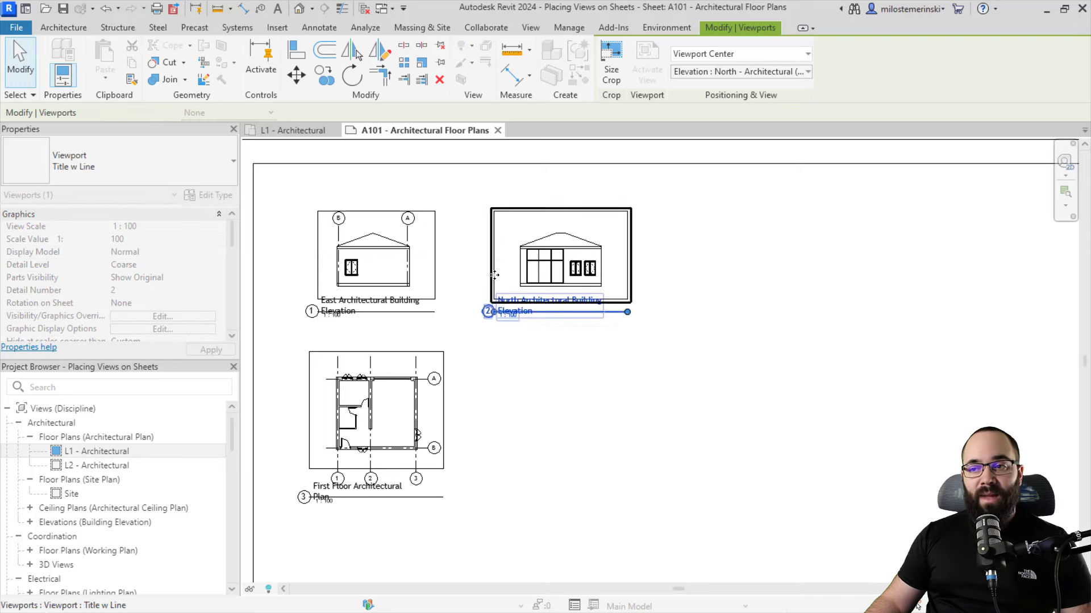
pyautogui.click(503, 367)
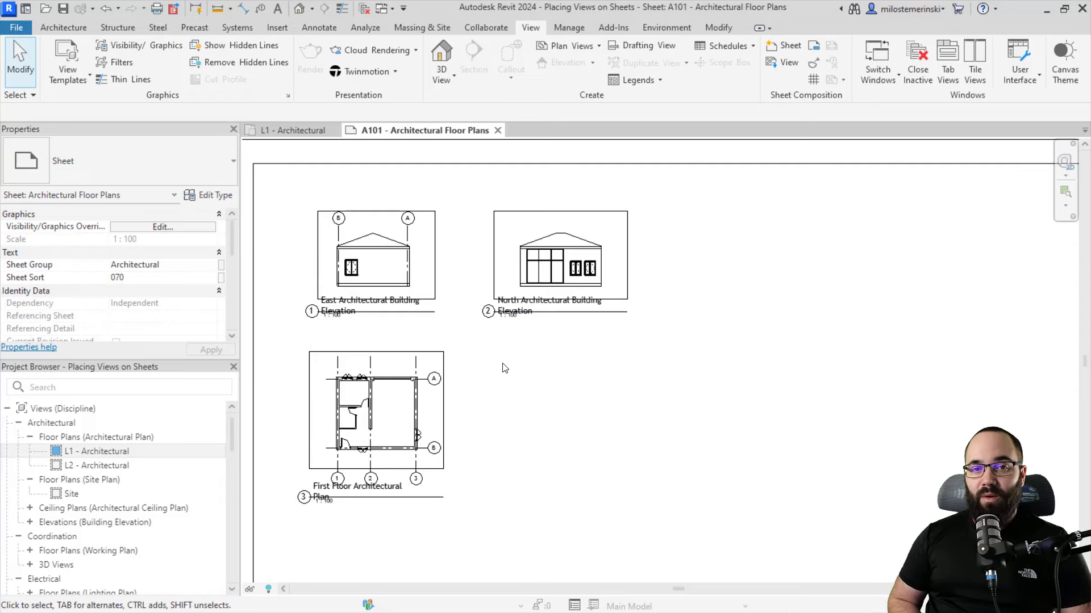
# Review the placed viewports, view the L2 - Architectural floor plan, and return to sheet A101
pyautogui.scroll(-4, 503, 367)
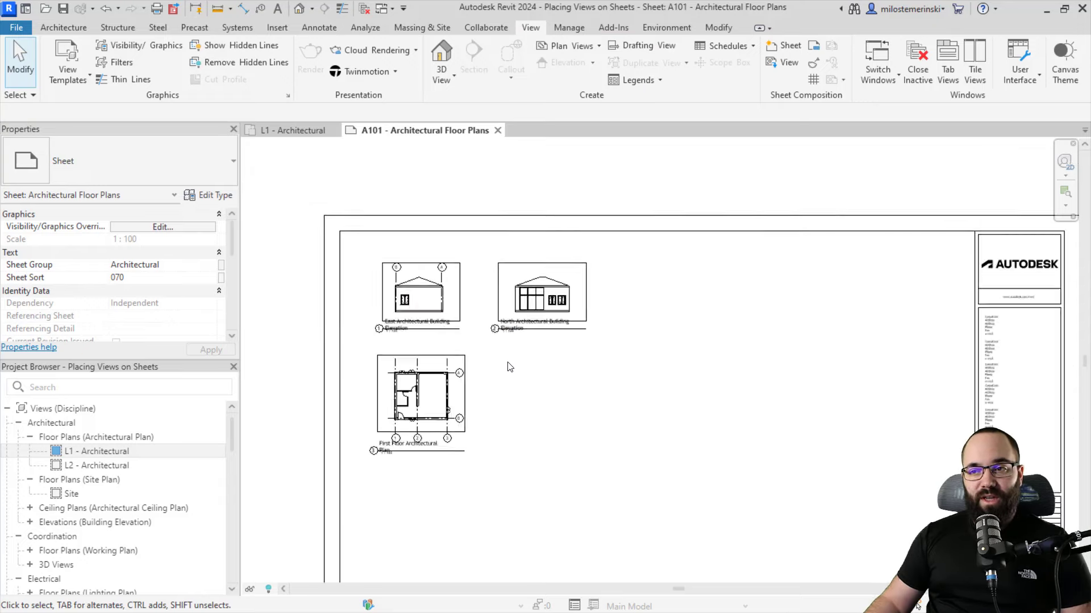
pyautogui.moveTo(543, 397); pyautogui.dragTo(512, 350, button='middle')
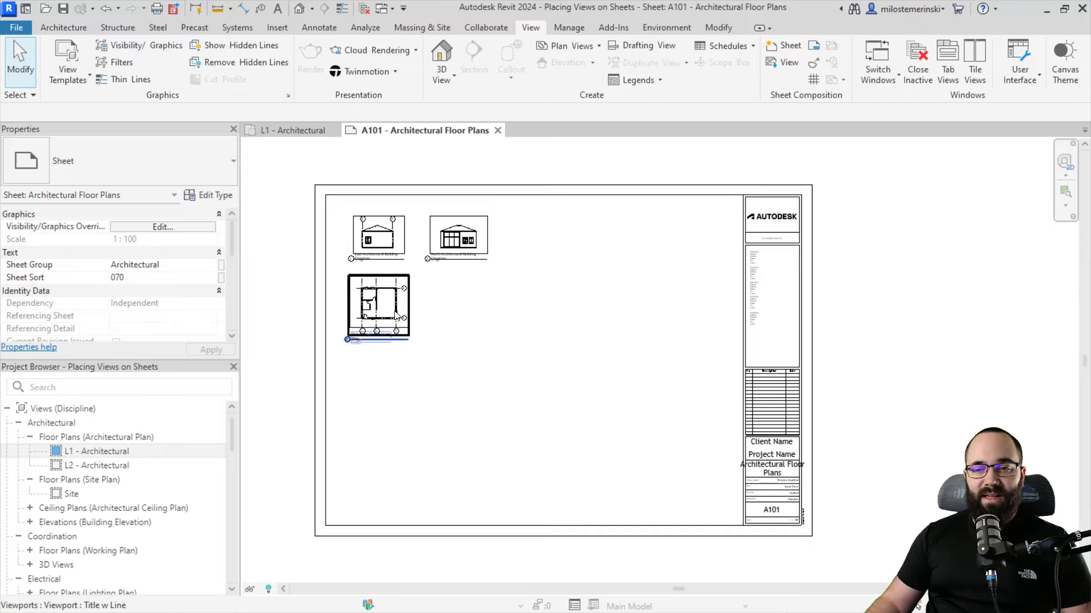
pyautogui.scroll(5, 366, 306)
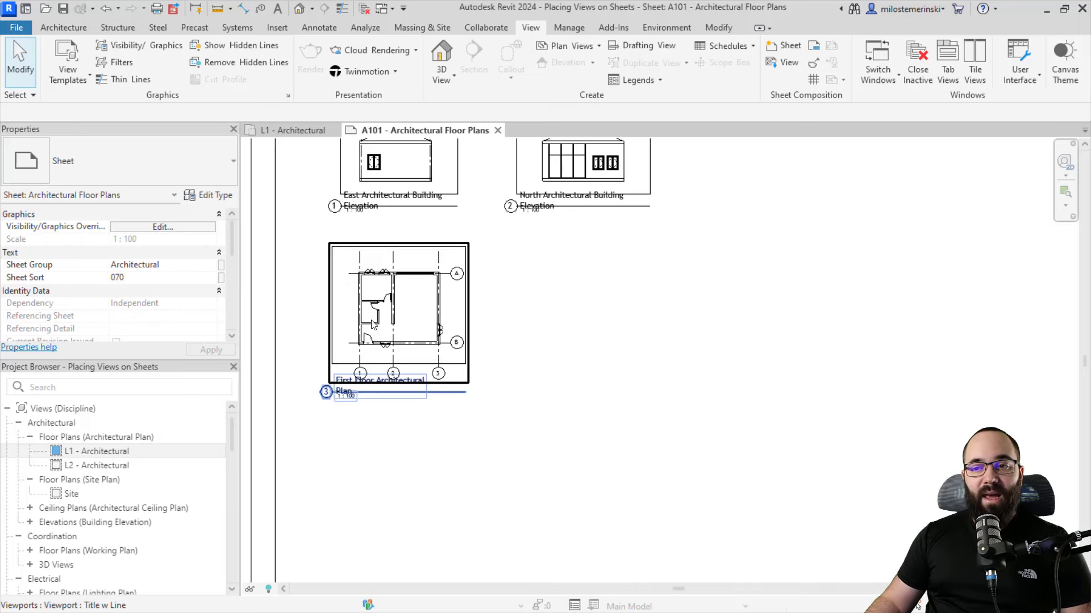
pyautogui.scroll(-4, 369, 295)
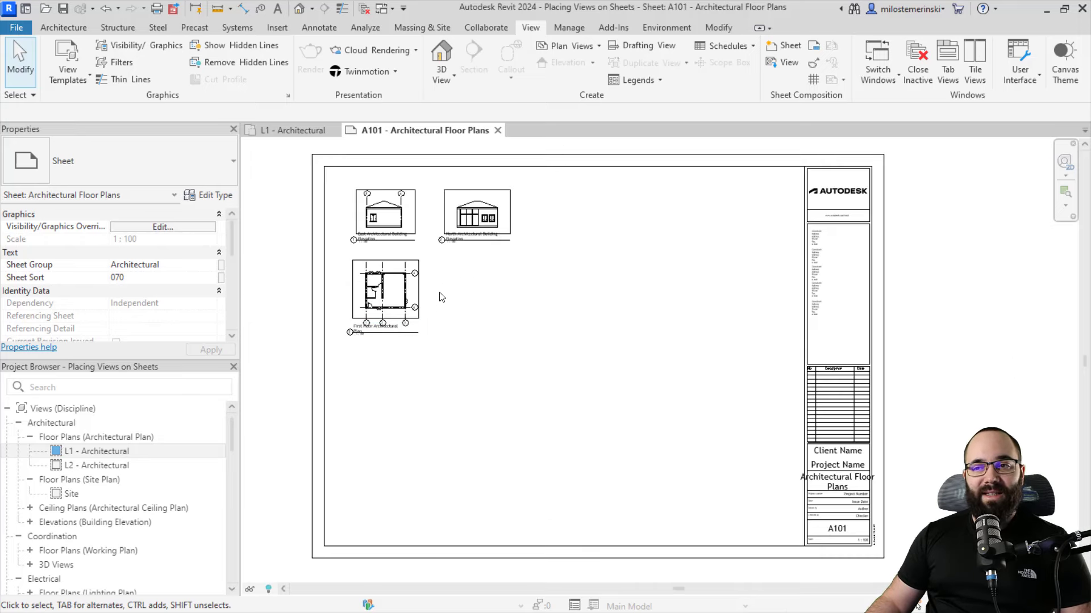
pyautogui.doubleClick(100, 465)
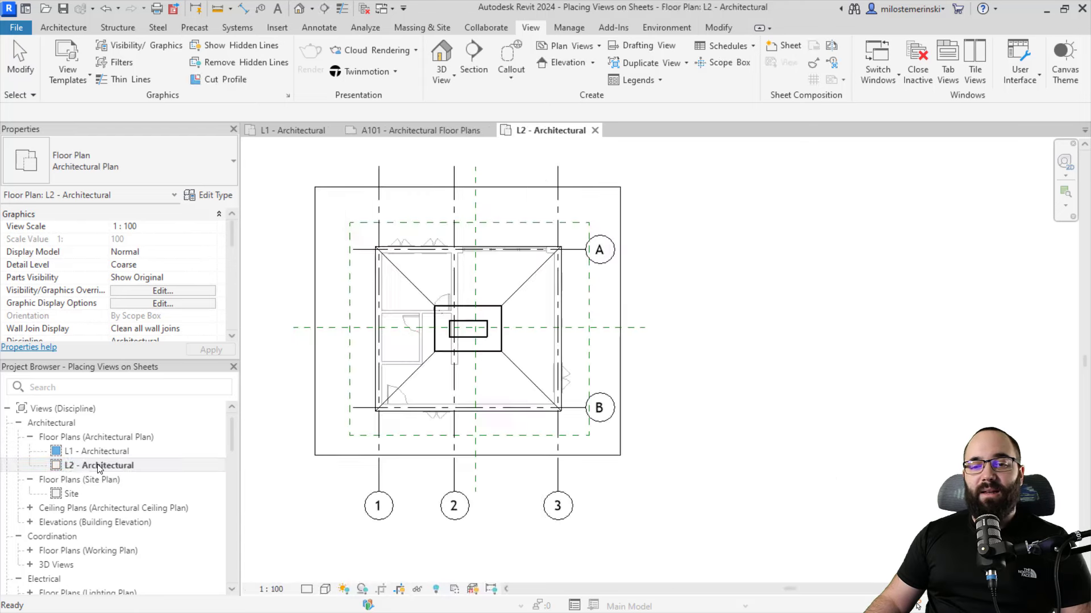
pyautogui.click(420, 131)
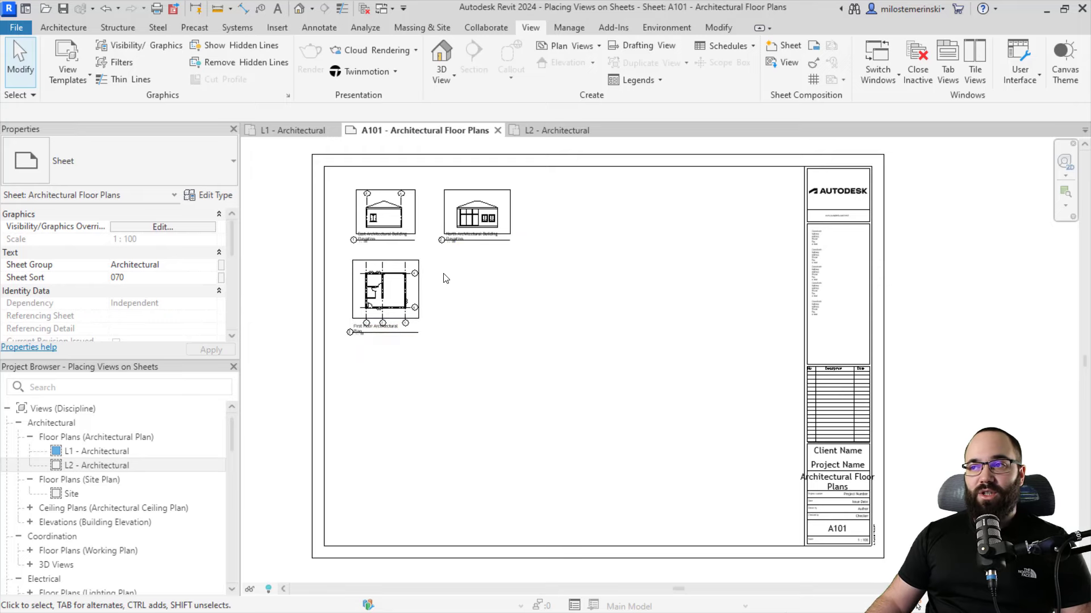
# Create a new guide grid named Guide Grid 1 for sheet A101
pyautogui.moveTo(540, 304); pyautogui.dragTo(517, 297, button='middle')
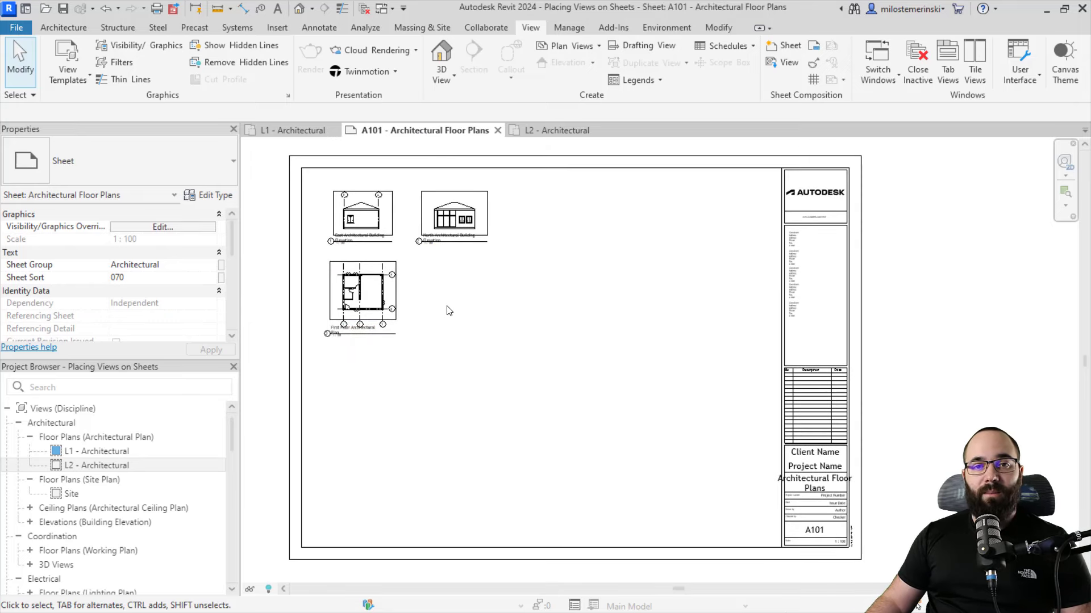
pyautogui.click(813, 83)
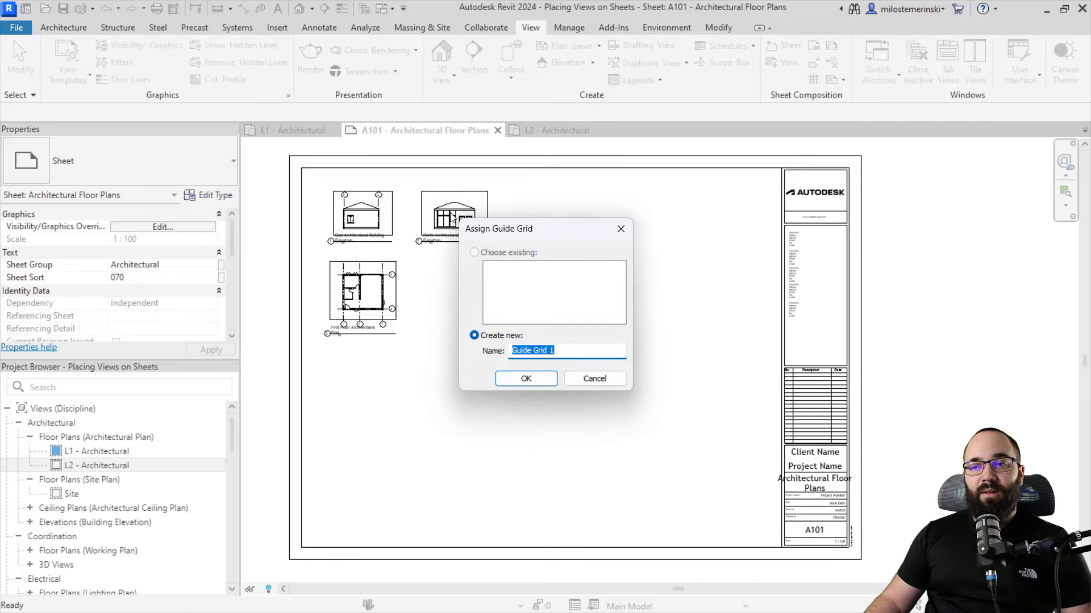
pyautogui.click(526, 378)
pyautogui.scroll(-1, 428, 320)
pyautogui.moveTo(545, 356); pyautogui.dragTo(523, 352, button='middle')
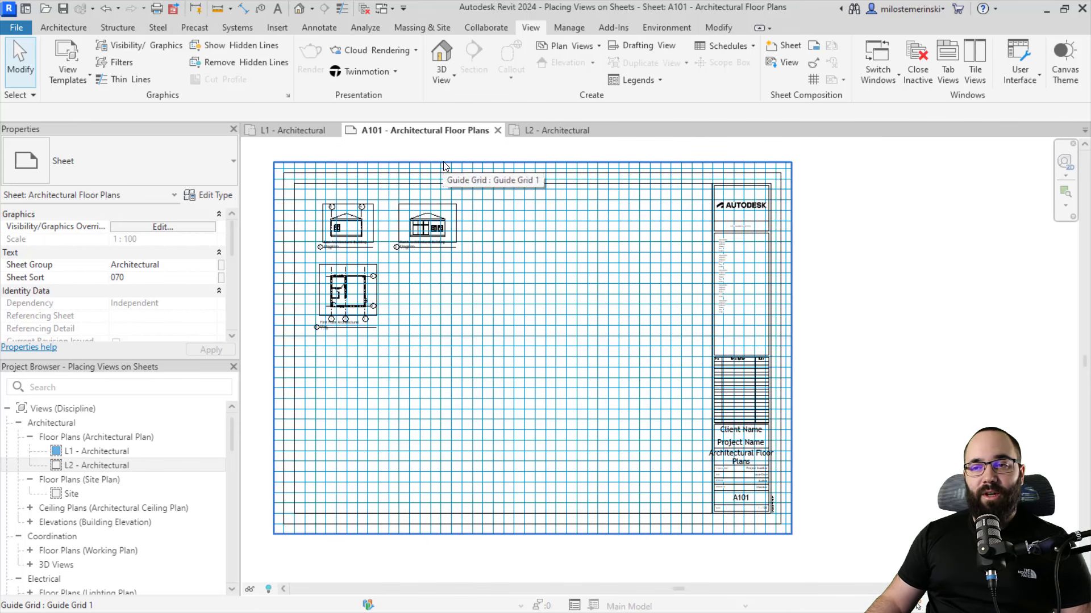
# Set the guide grid's Guide Spacing to 100 mm and apply the change
pyautogui.click(413, 164)
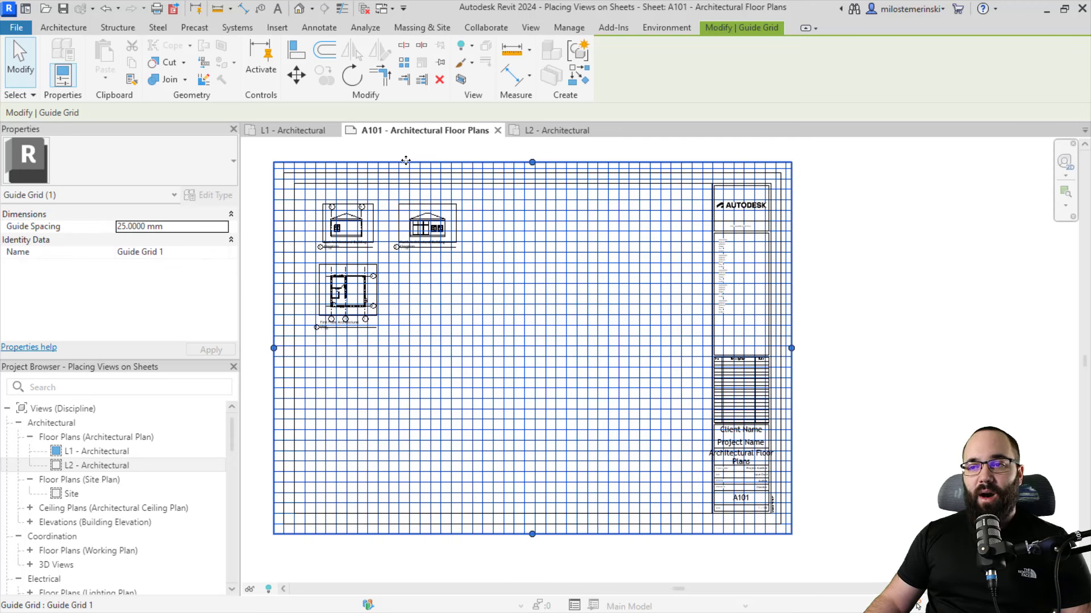
pyautogui.click(177, 225)
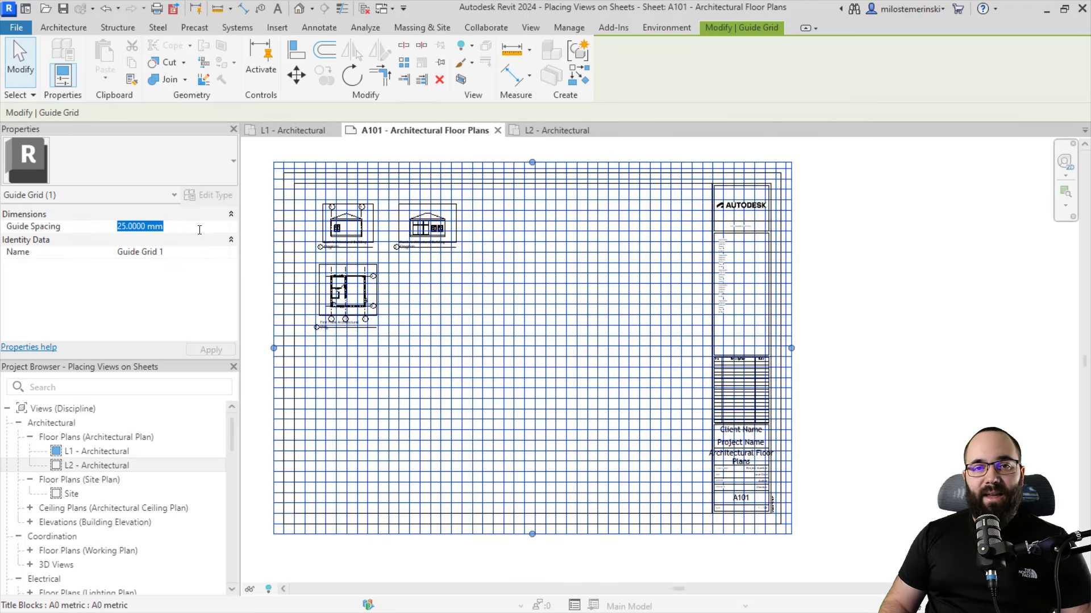
pyautogui.write('100')
pyautogui.press('Return')
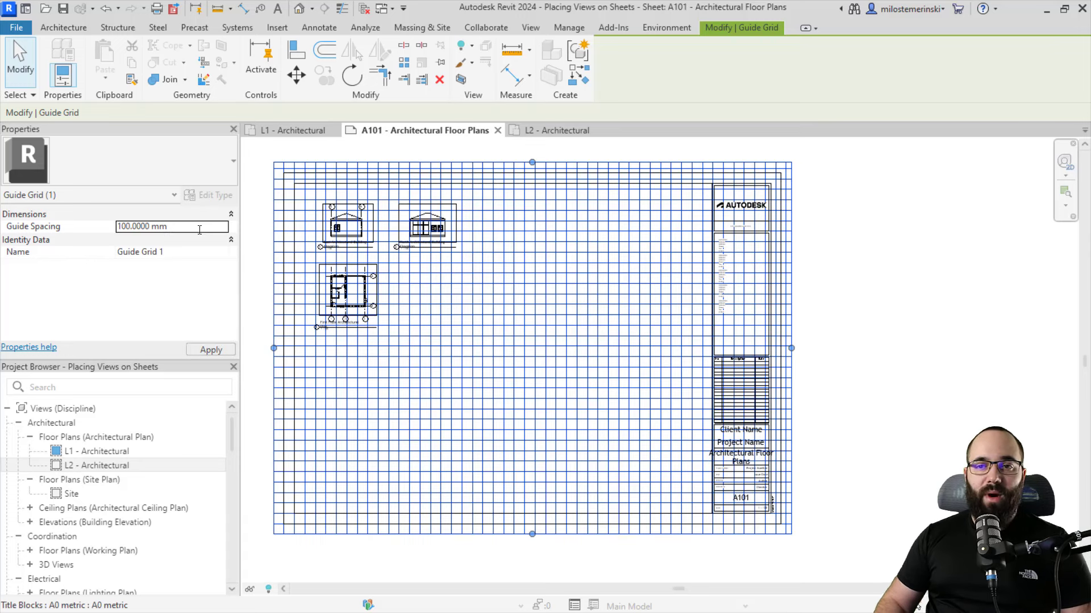
pyautogui.click(215, 350)
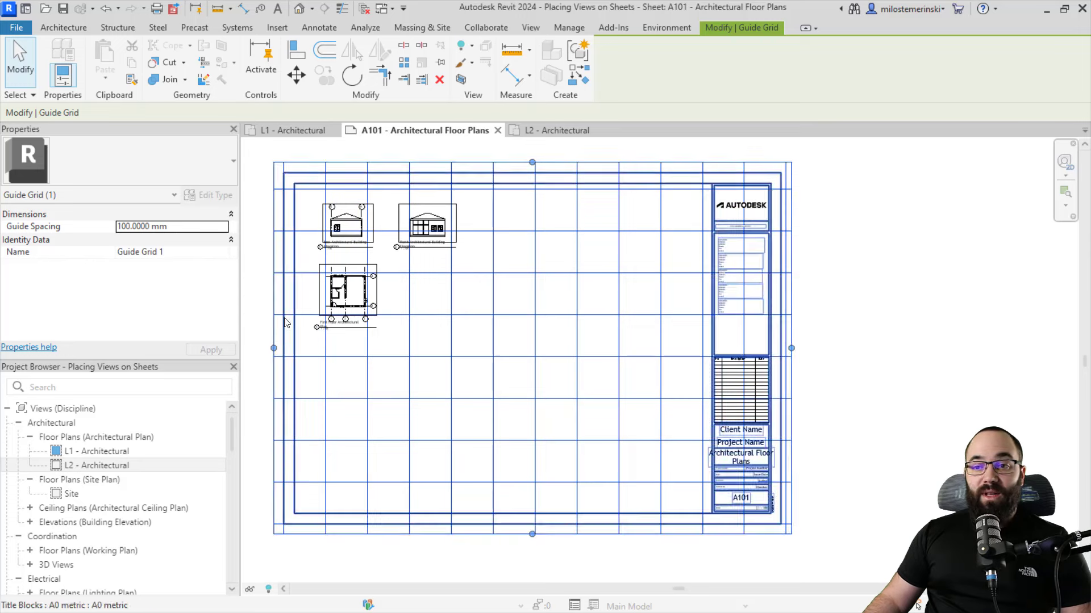
# Shrink the guide grid's extents on all four sides to a small area over the left part of the First Floor Architectural Plan viewport
pyautogui.moveTo(274, 349); pyautogui.dragTo(301, 353)
pyautogui.moveTo(791, 349); pyautogui.dragTo(354, 369)
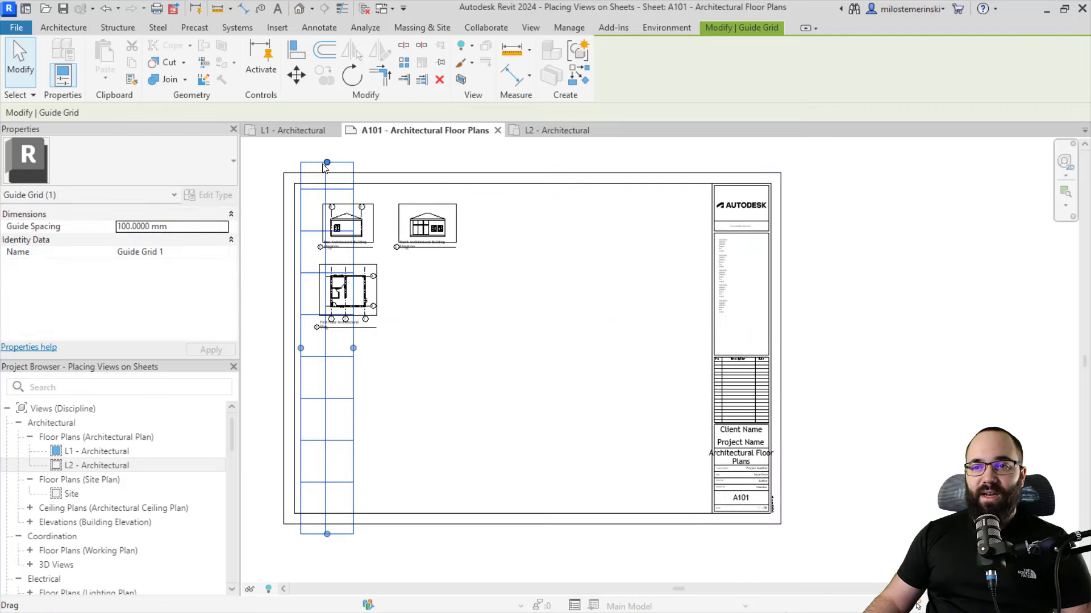
pyautogui.moveTo(325, 168); pyautogui.dragTo(327, 261)
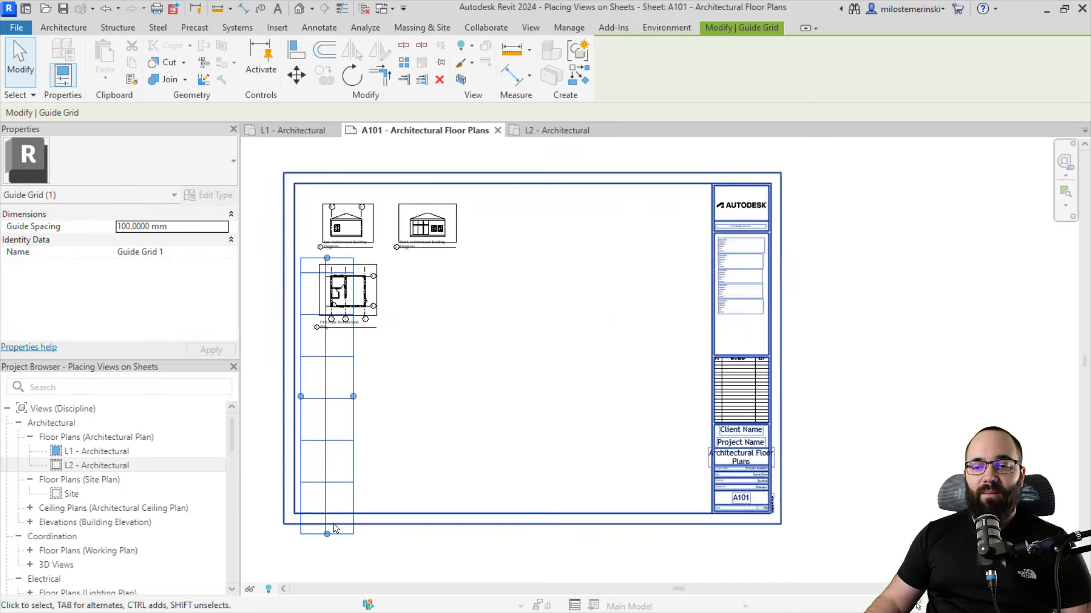
pyautogui.moveTo(328, 527); pyautogui.dragTo(327, 525)
pyautogui.moveTo(335, 353); pyautogui.dragTo(334, 340)
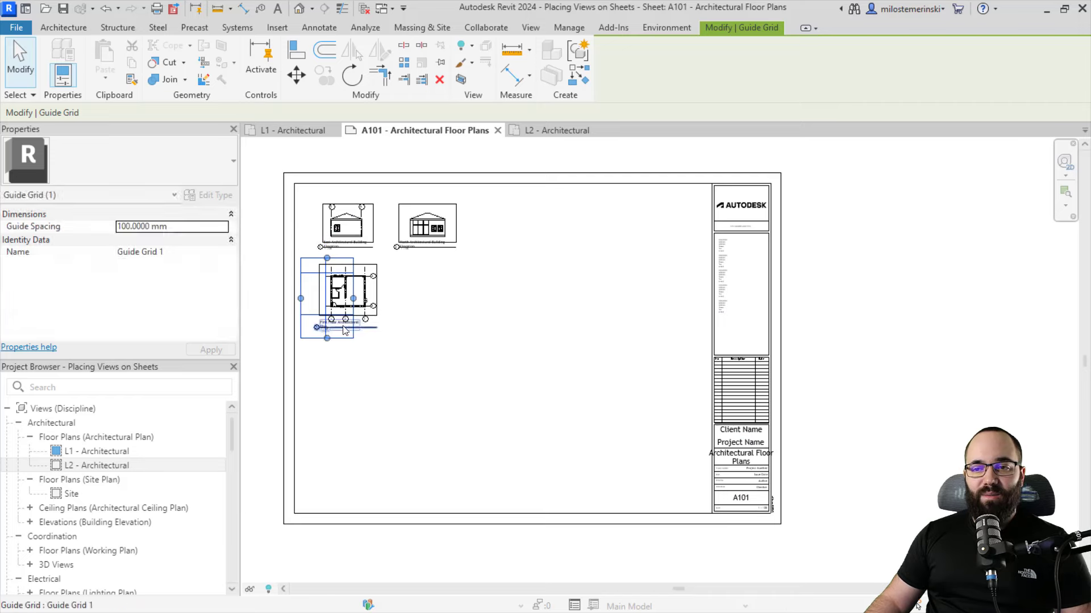
pyautogui.scroll(4, 334, 318)
pyautogui.moveTo(313, 403); pyautogui.dragTo(313, 304)
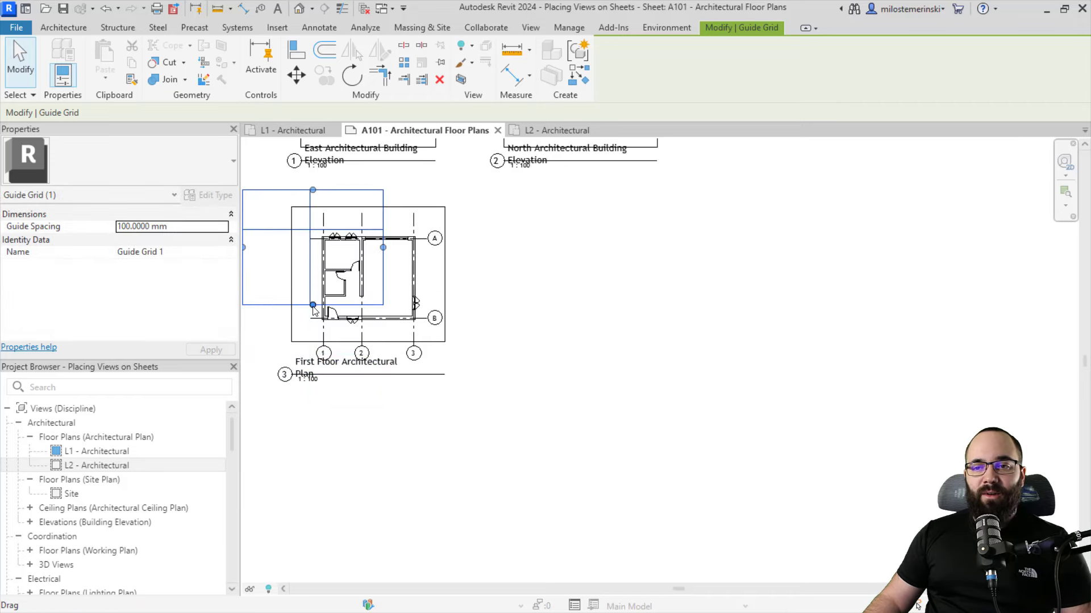
# Move the guide grid so its inner line intersection snaps to the crossing of grid lines 1 and A on the First Floor Architectural Plan
pyautogui.scroll(3, 285, 216)
pyautogui.scroll(1, 286, 217)
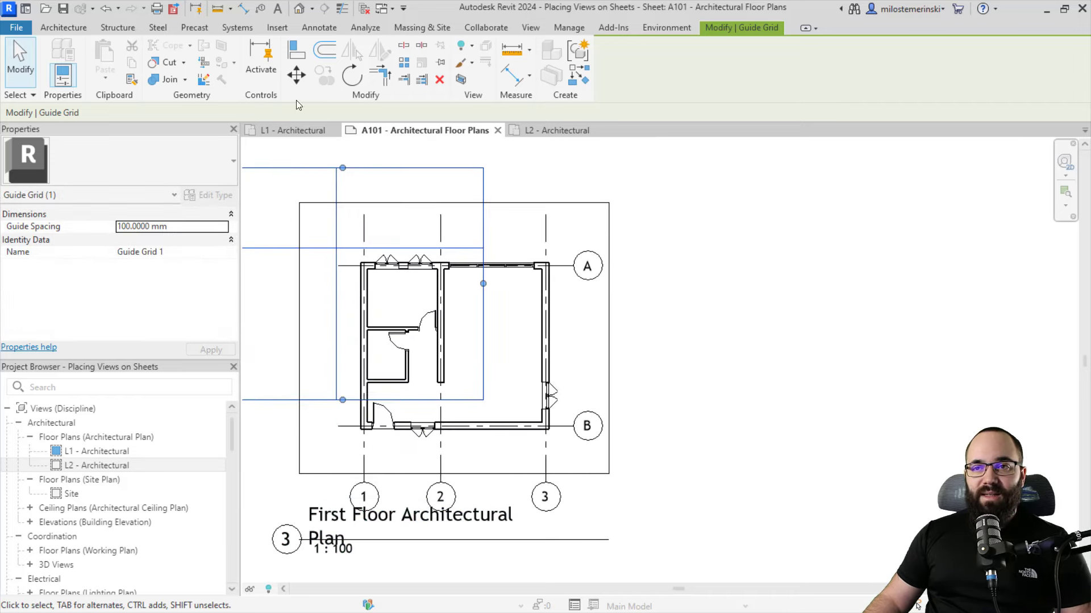
pyautogui.click(294, 78)
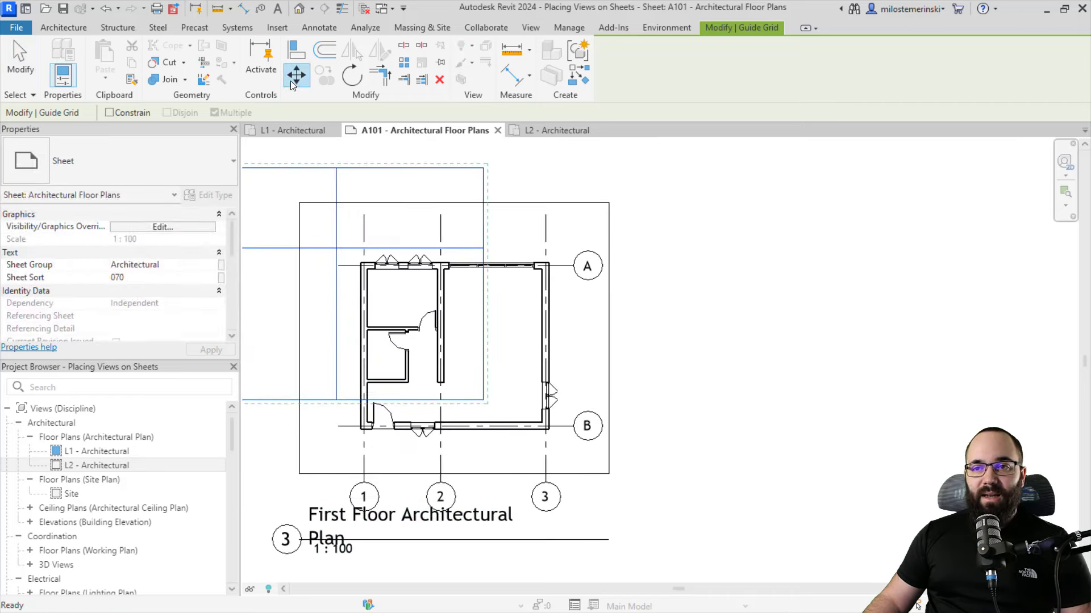
pyautogui.click(337, 248)
pyautogui.scroll(3, 358, 278)
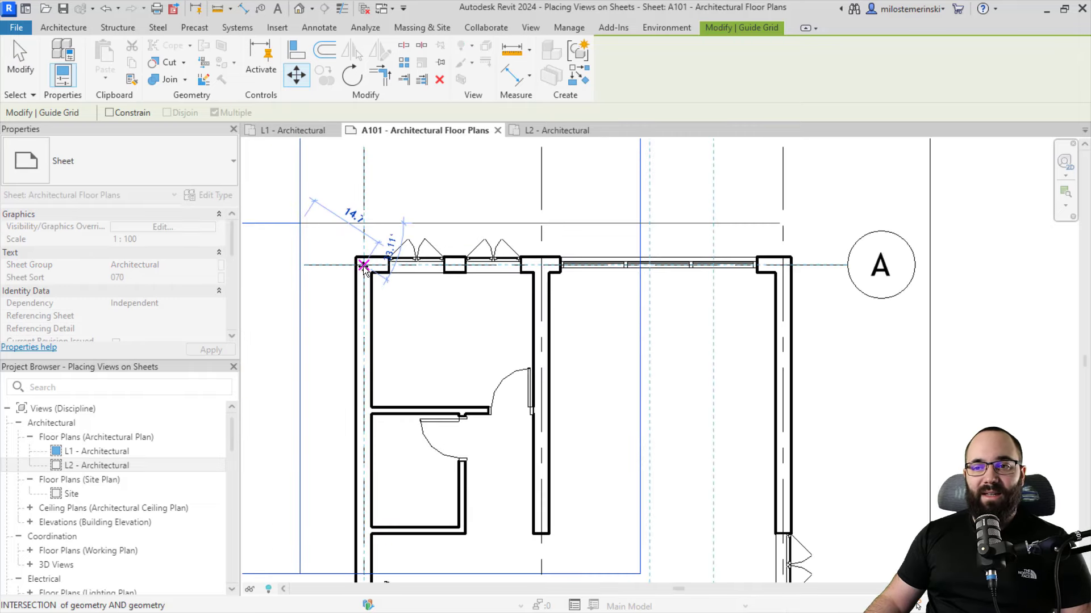
pyautogui.click(364, 264)
pyautogui.scroll(-5, 375, 239)
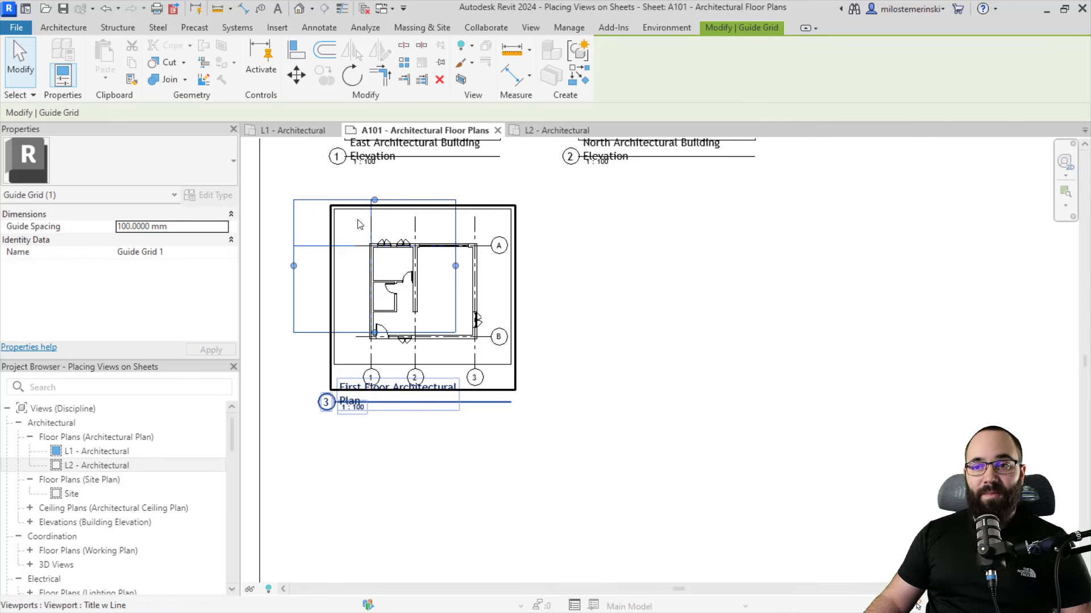
pyautogui.click(646, 307)
pyautogui.scroll(-4, 473, 263)
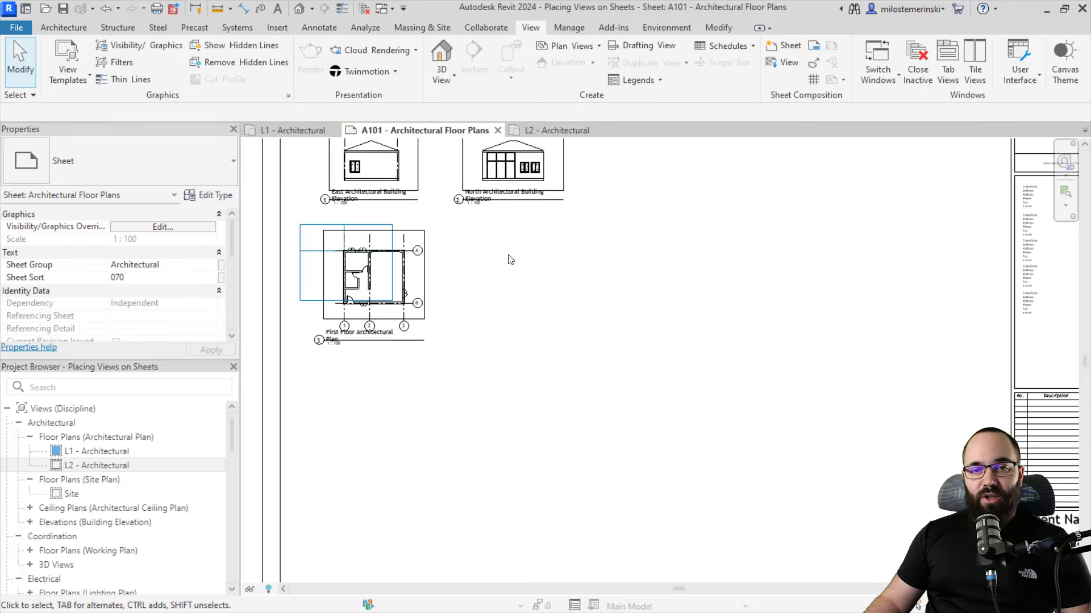
# Open sheet A102 - Architectural Floor Plans and assign Guide Grid 1 to it
pyautogui.scroll(-10, 161, 451)
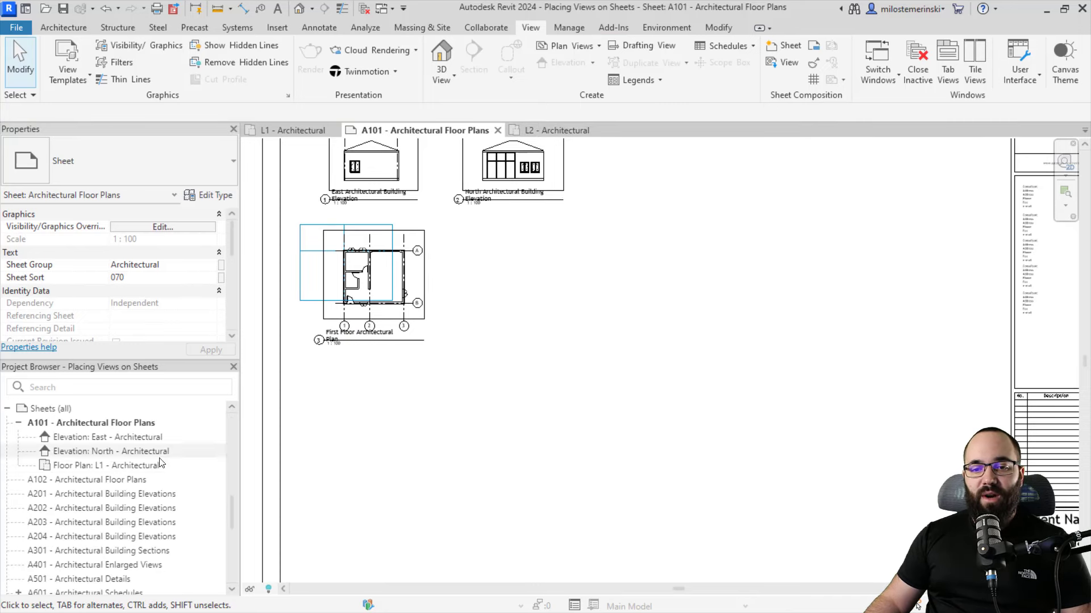
pyautogui.doubleClick(108, 481)
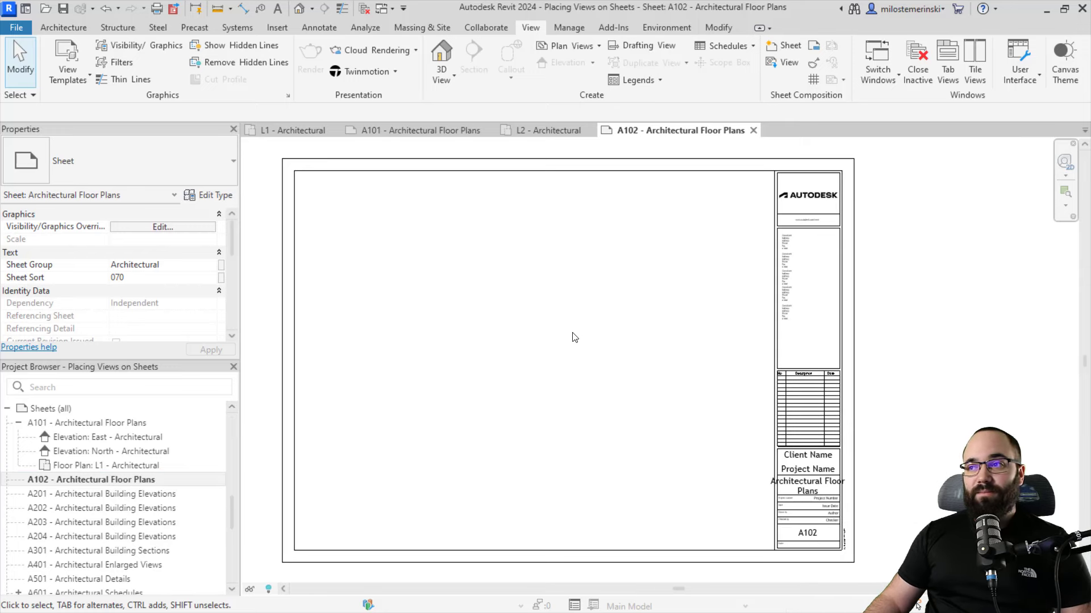
pyautogui.scroll(-9, 148, 290)
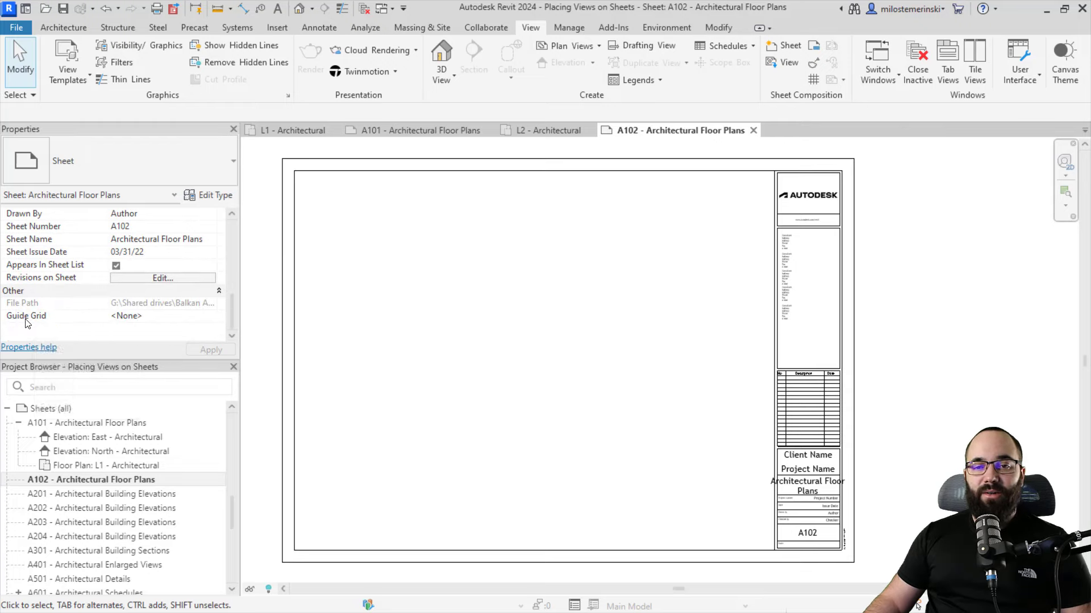
pyautogui.click(213, 320)
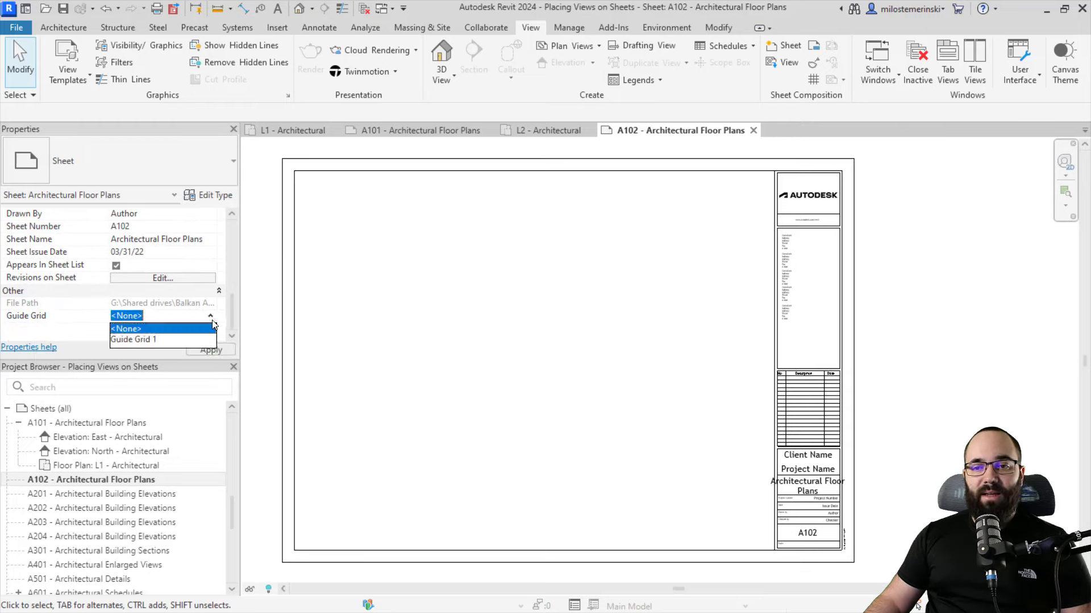
pyautogui.click(140, 341)
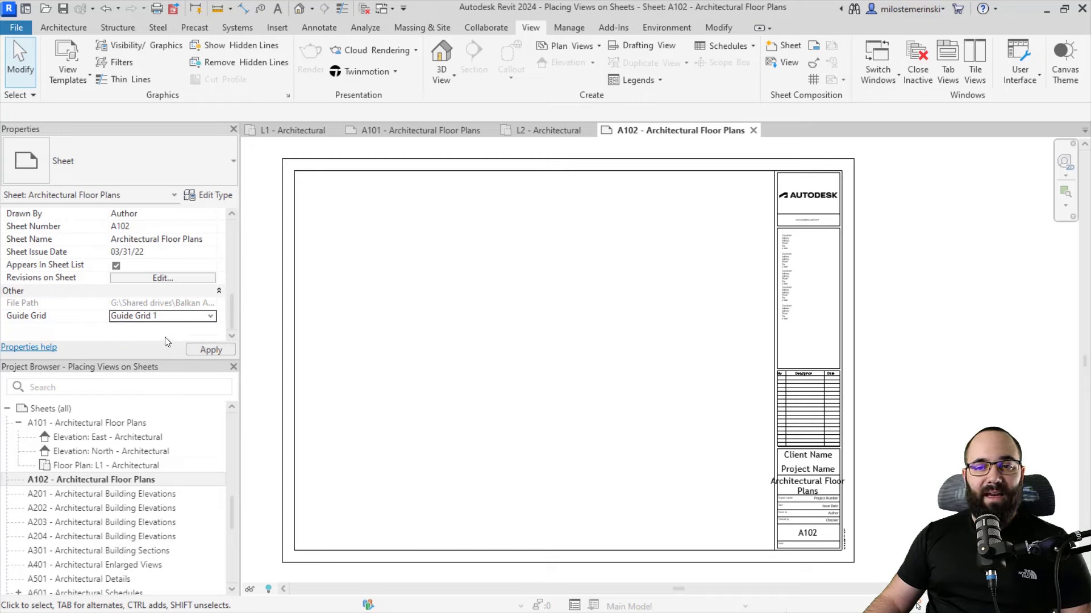
pyautogui.click(204, 350)
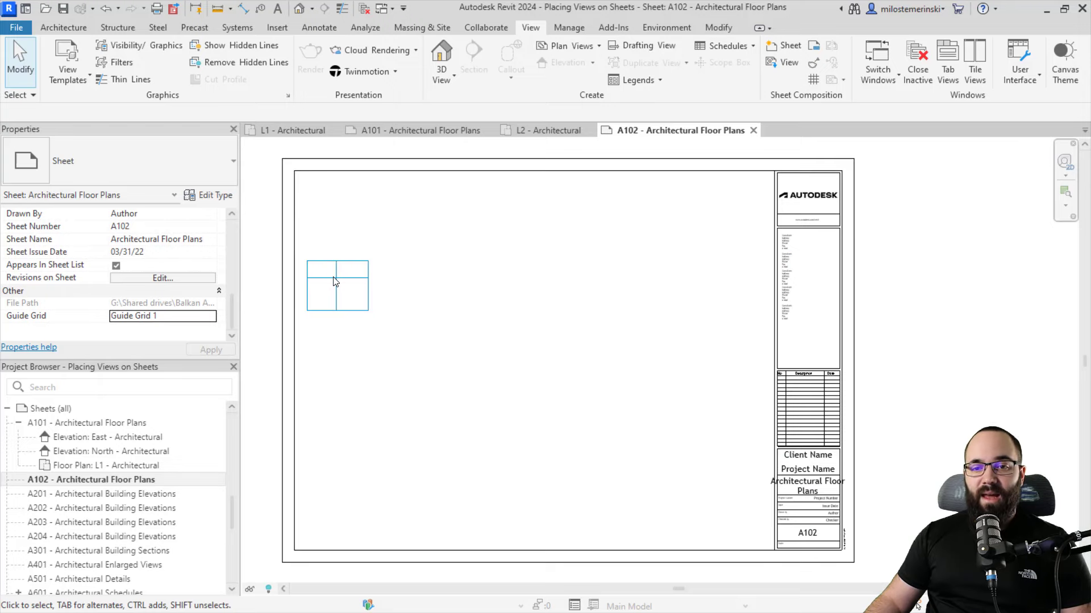
# Place the L2 - Architectural floor plan on sheet A102 near the guide grid
pyautogui.scroll(10, 172, 464)
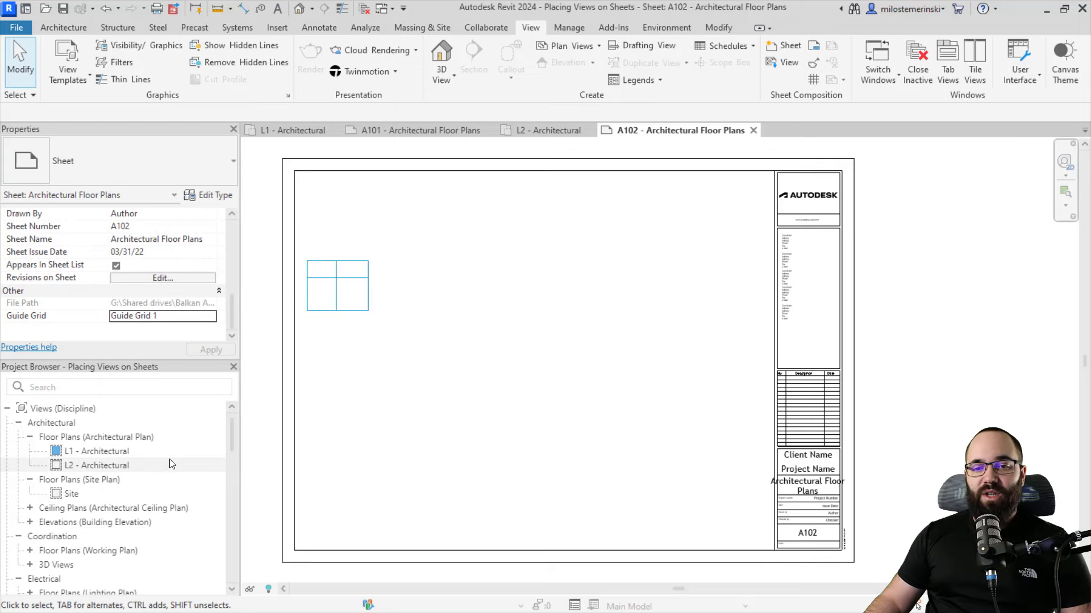
pyautogui.moveTo(87, 467); pyautogui.dragTo(382, 384)
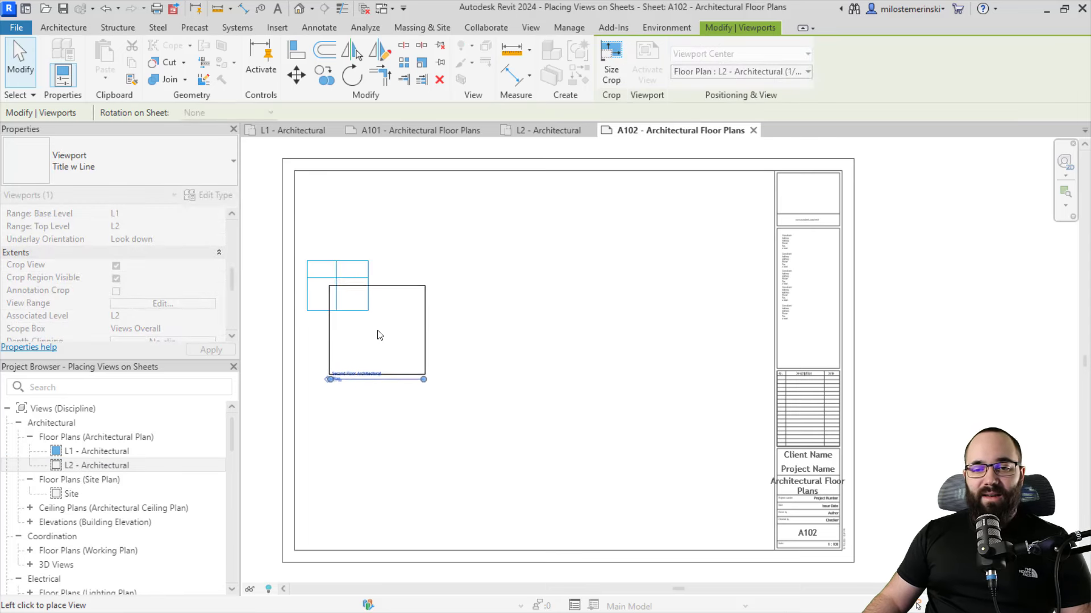
pyautogui.click(378, 326)
# Move the Second Floor Architectural Plan viewport so its grid line 1 and A crossing snaps to the guide grid's inner intersection
pyautogui.scroll(1, 339, 309)
pyautogui.scroll(4, 339, 310)
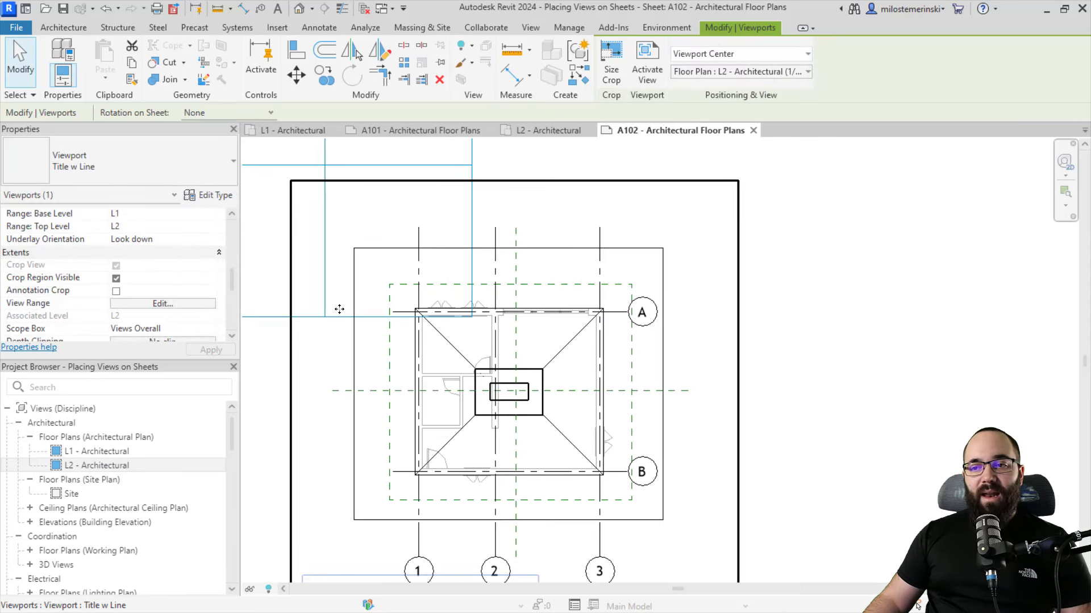
pyautogui.click(296, 75)
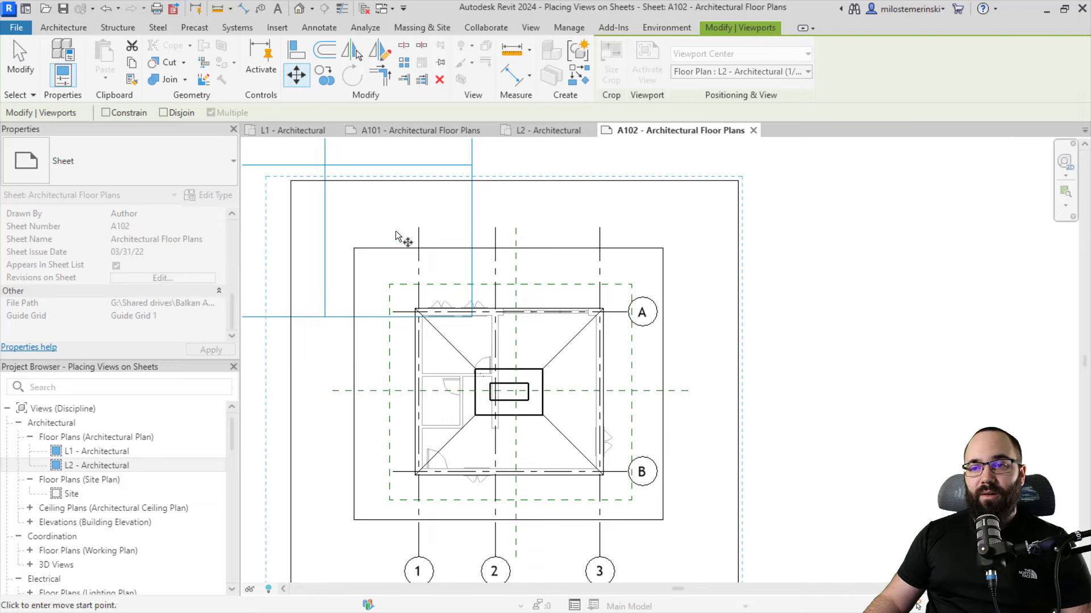
pyautogui.click(418, 312)
pyautogui.moveTo(380, 250); pyautogui.dragTo(449, 356, button='middle')
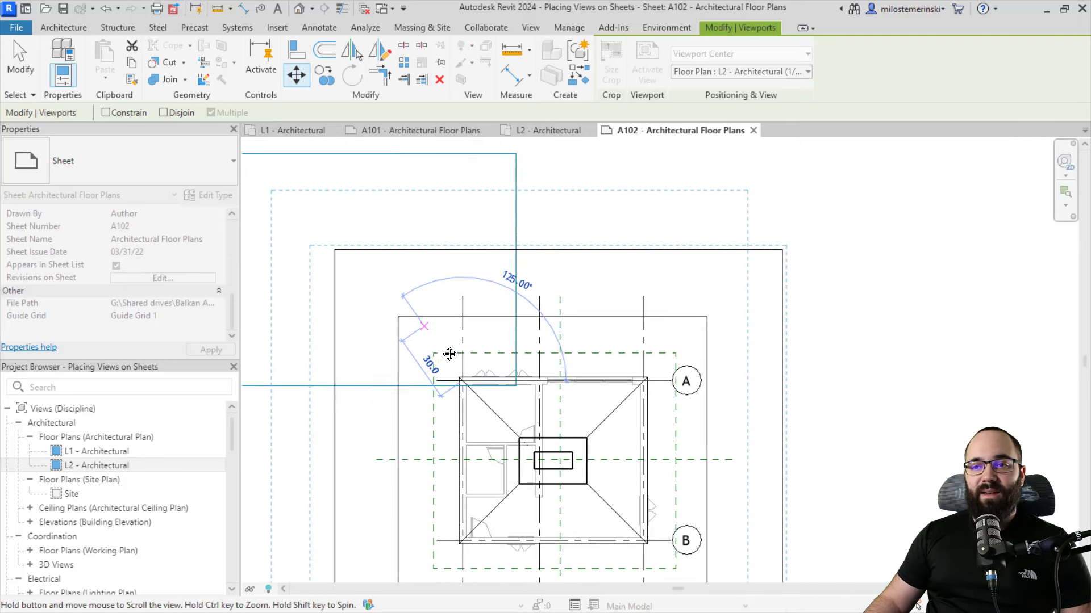
pyautogui.click(393, 269)
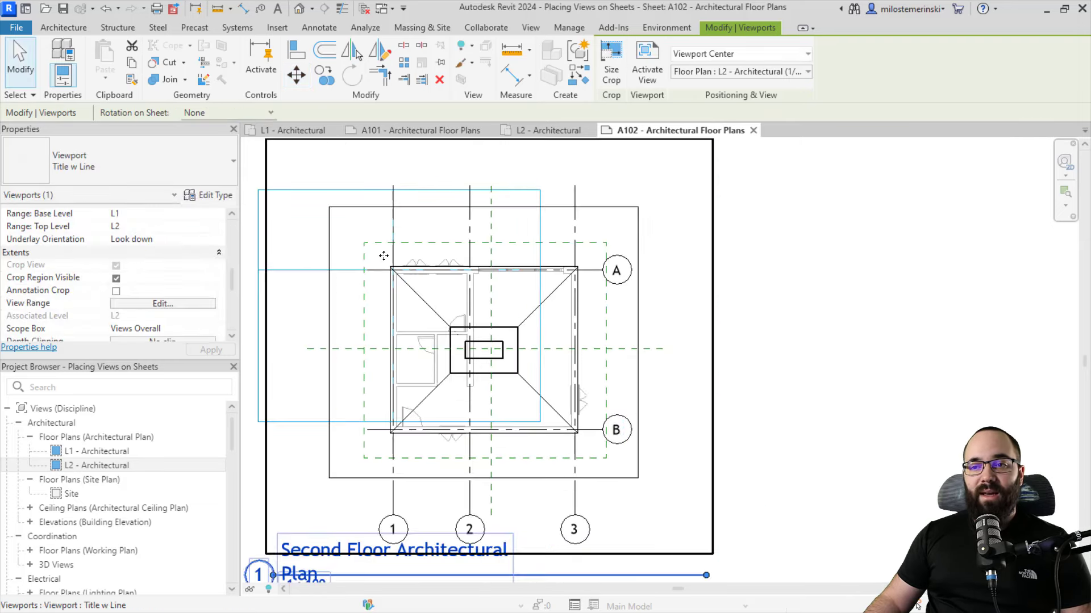
pyautogui.scroll(-5, 421, 294)
pyautogui.scroll(2, 455, 304)
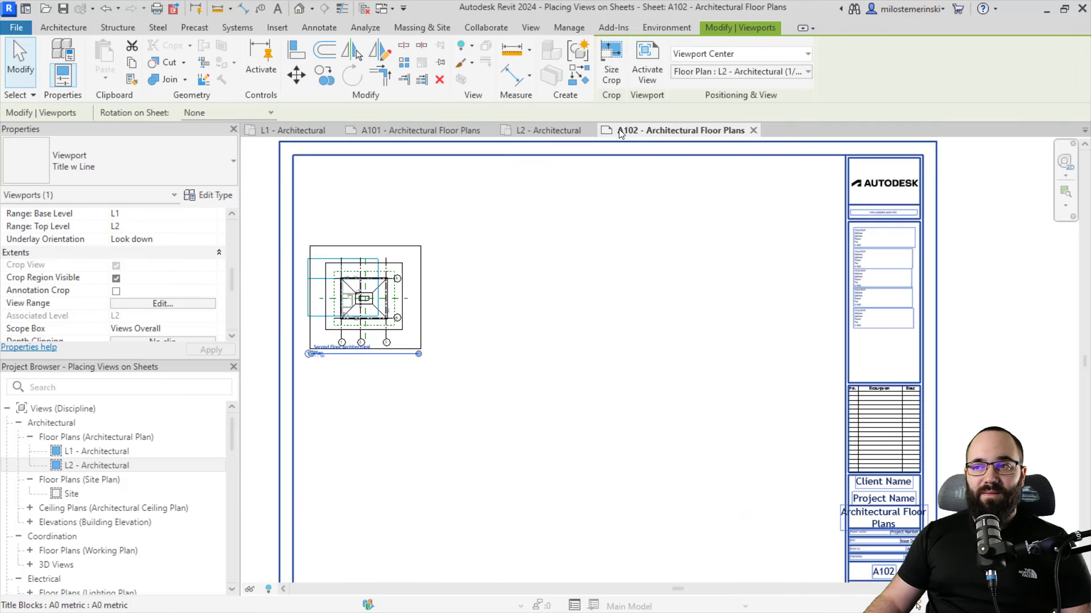
# Compare the floor plan positions on sheets A101 and A102, and return to sheet A101 with nothing selected
pyautogui.click(419, 131)
pyautogui.scroll(-4, 364, 386)
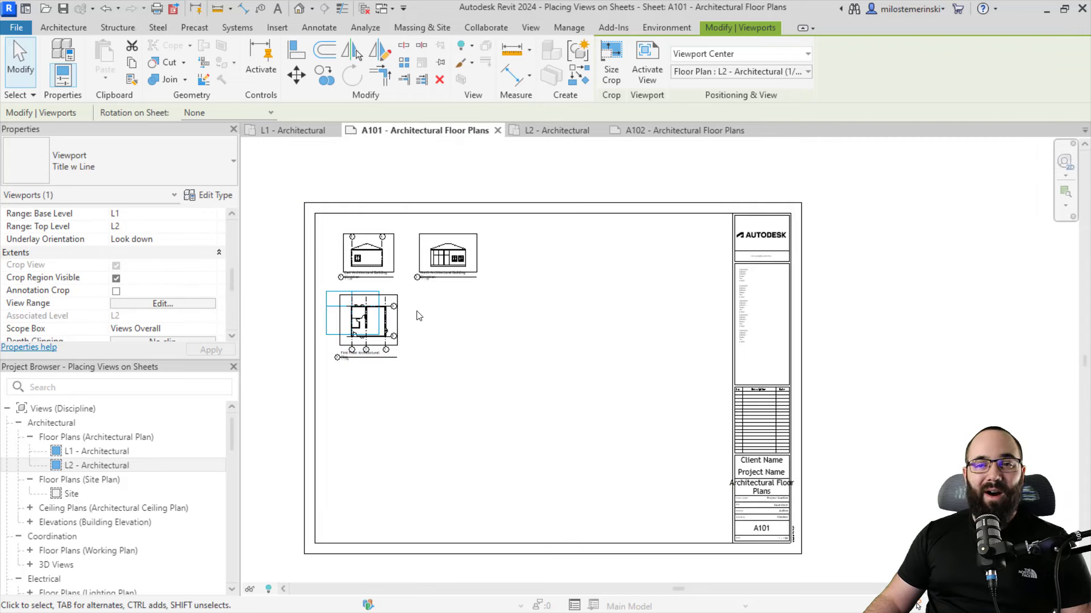
pyautogui.click(644, 131)
pyautogui.click(437, 134)
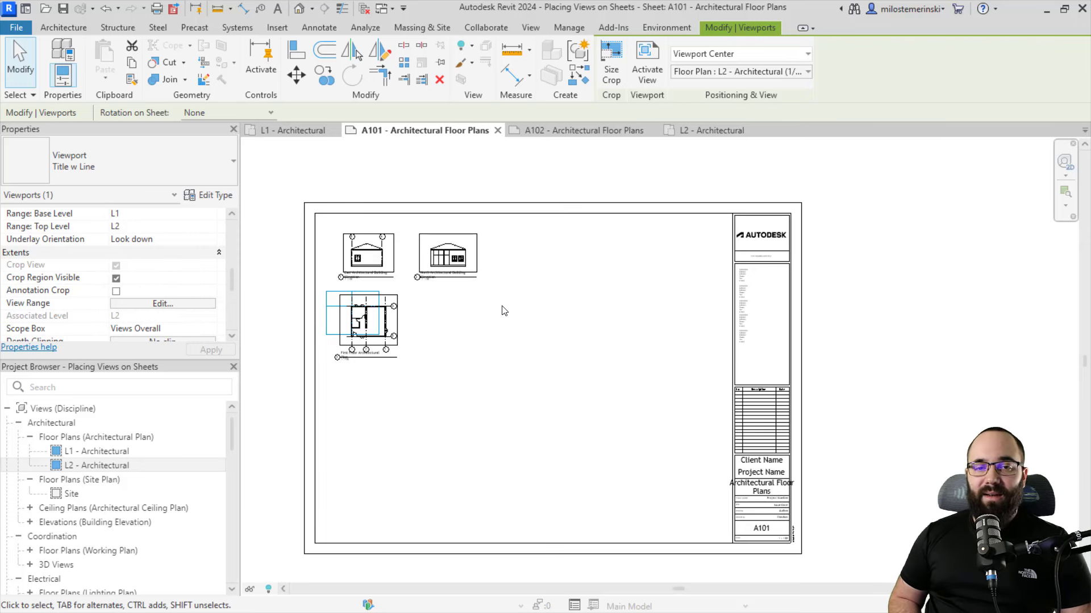
pyautogui.click(502, 311)
pyautogui.scroll(2, 508, 347)
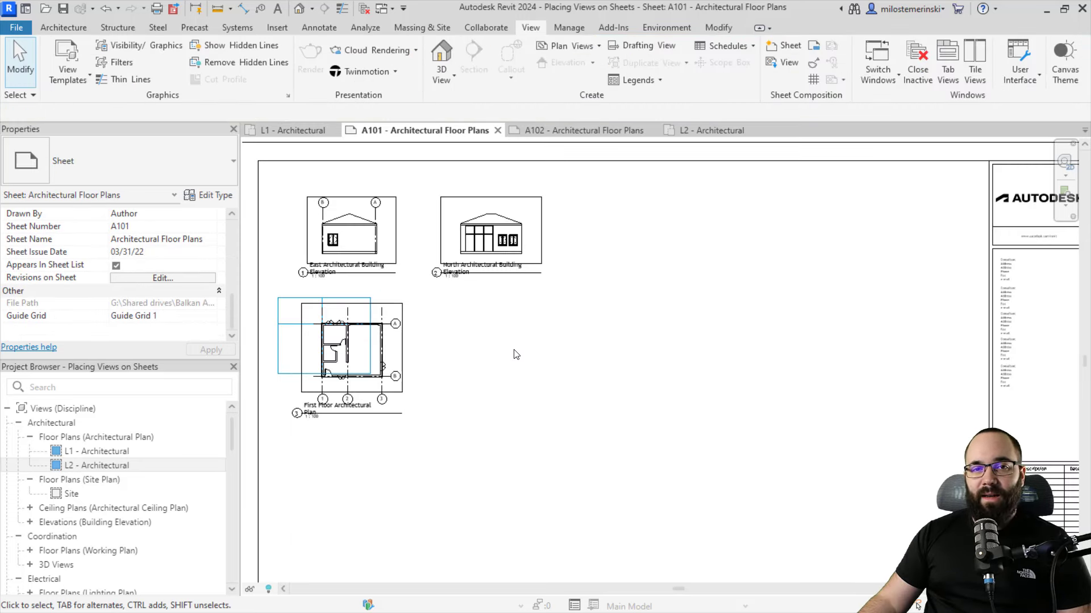
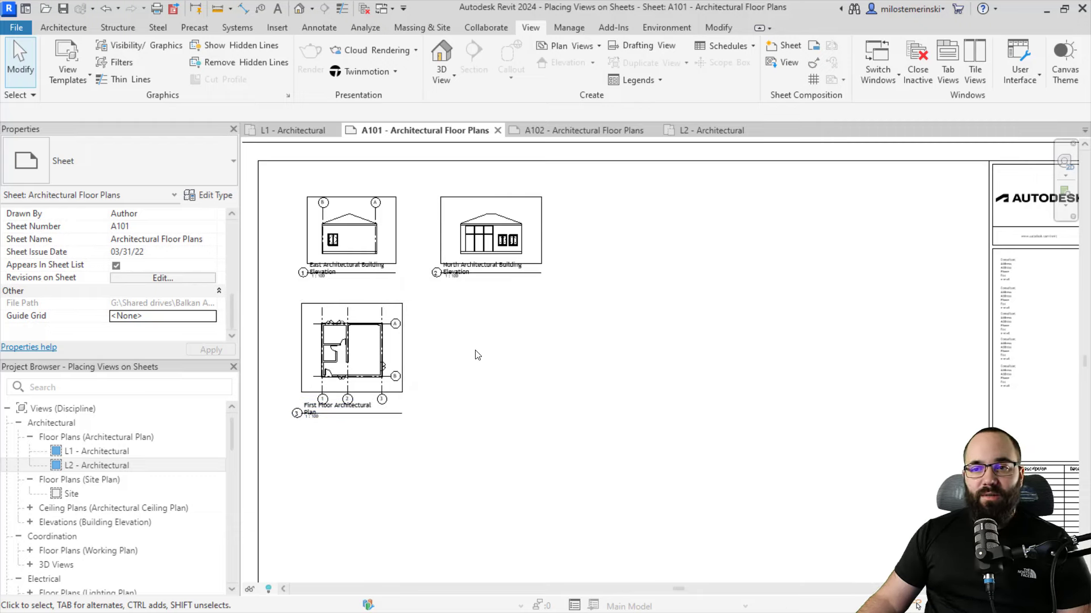
# Arrange the viewports on A101 with the First Floor plan directly below the North elevation and the East elevation beside the plan on its left
pyautogui.moveTo(382, 349); pyautogui.dragTo(518, 349)
pyautogui.click(572, 366)
pyautogui.scroll(2, 573, 365)
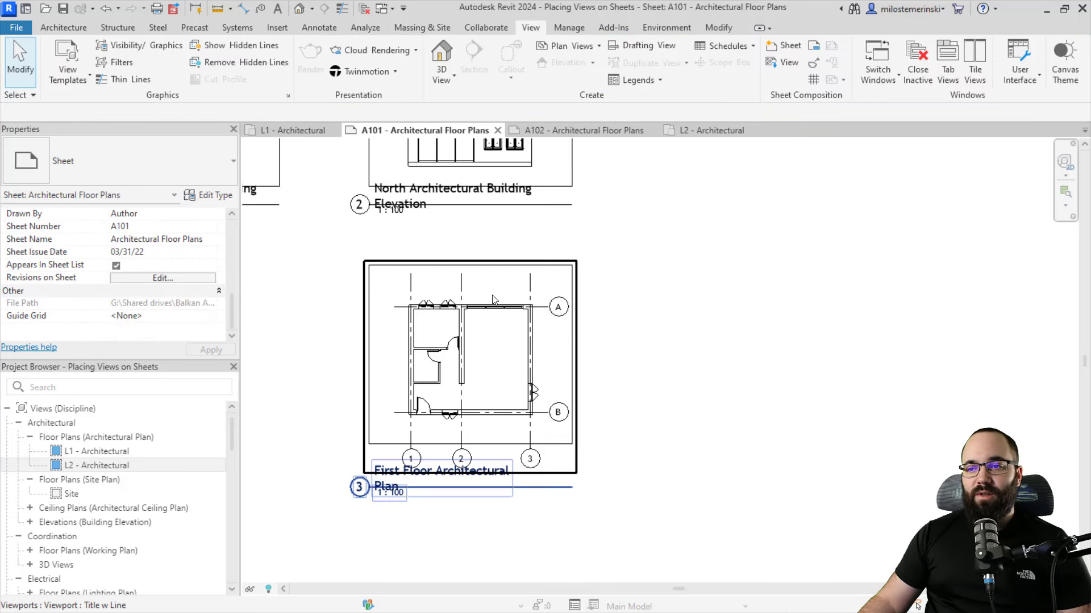
pyautogui.moveTo(461, 212)
pyautogui.mouseDown()
pyautogui.moveTo(476, 216)
pyautogui.moveTo(463, 231)
pyautogui.mouseUp()
pyautogui.click(579, 269)
pyautogui.scroll(-1, 585, 281)
pyautogui.moveTo(341, 230); pyautogui.dragTo(356, 364)
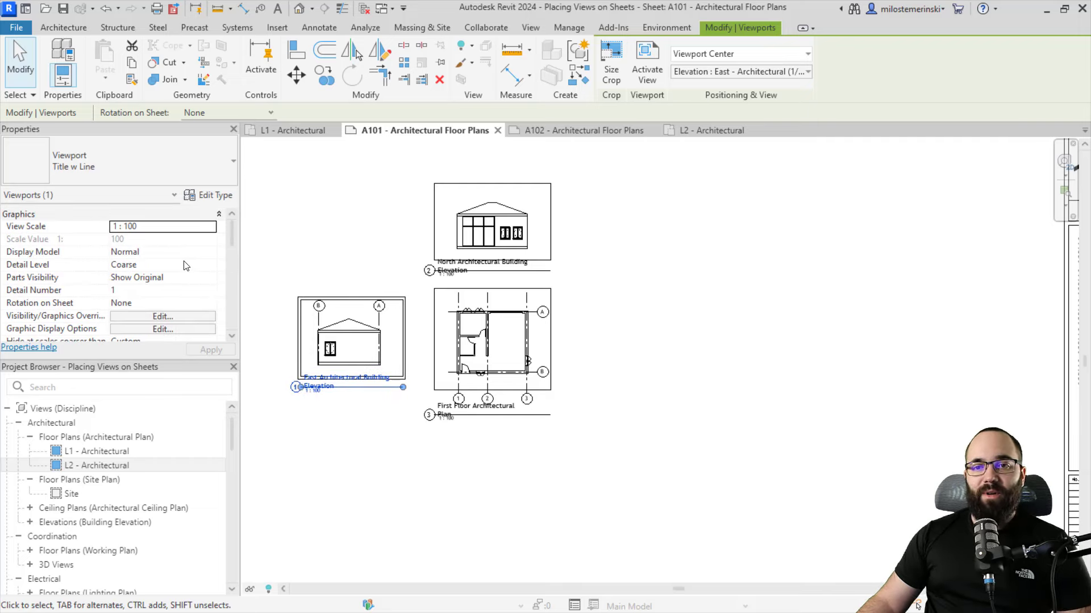
# Set the East elevation viewport's Rotation on Sheet to 90° Clockwise and apply it
pyautogui.scroll(-1, 186, 266)
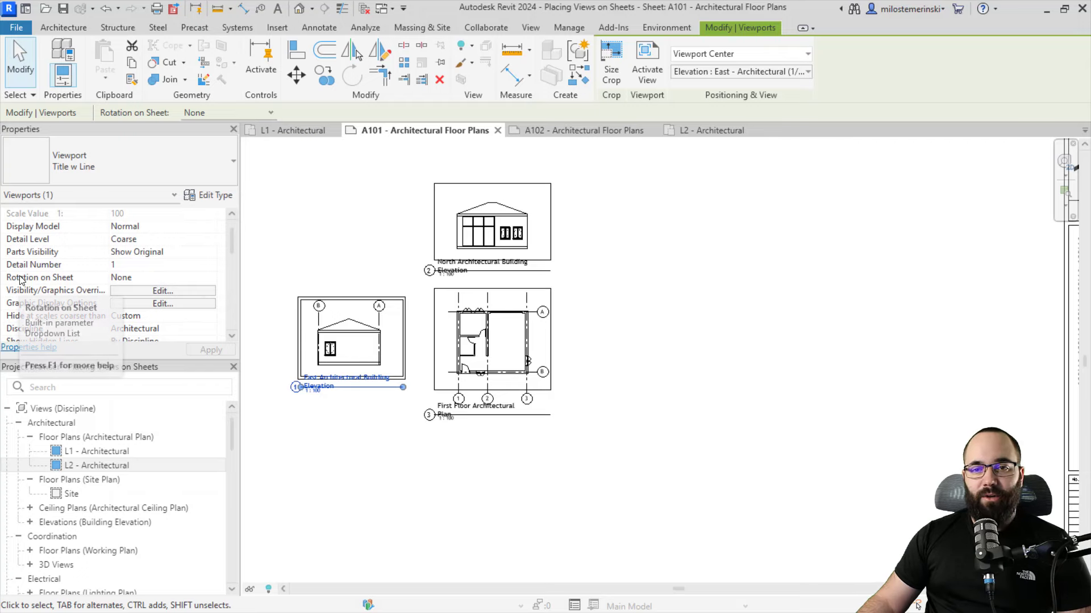
pyautogui.click(121, 277)
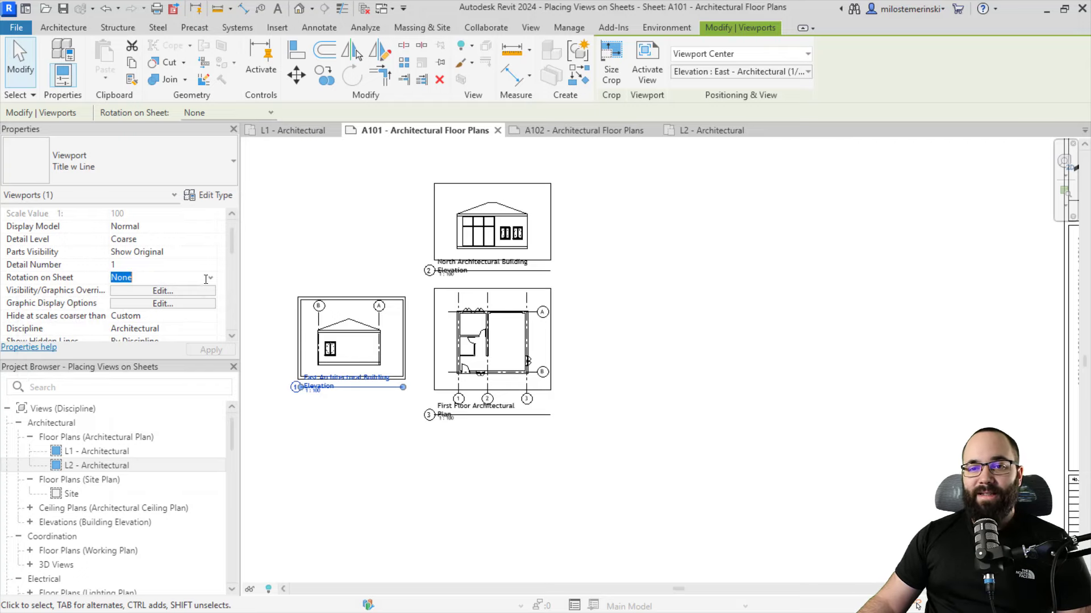
pyautogui.click(210, 277)
pyautogui.click(147, 301)
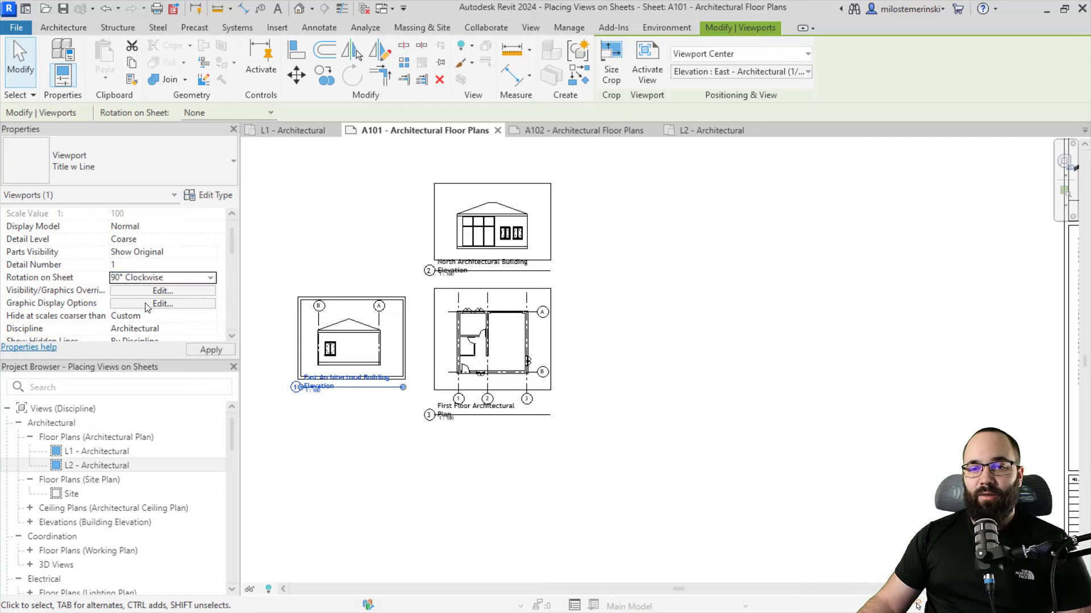
pyautogui.click(208, 350)
# Set the East elevation viewport's Rotation on Sheet to 90° Counterclockwise and move it close to the First Floor plan, aligned with it
pyautogui.click(211, 283)
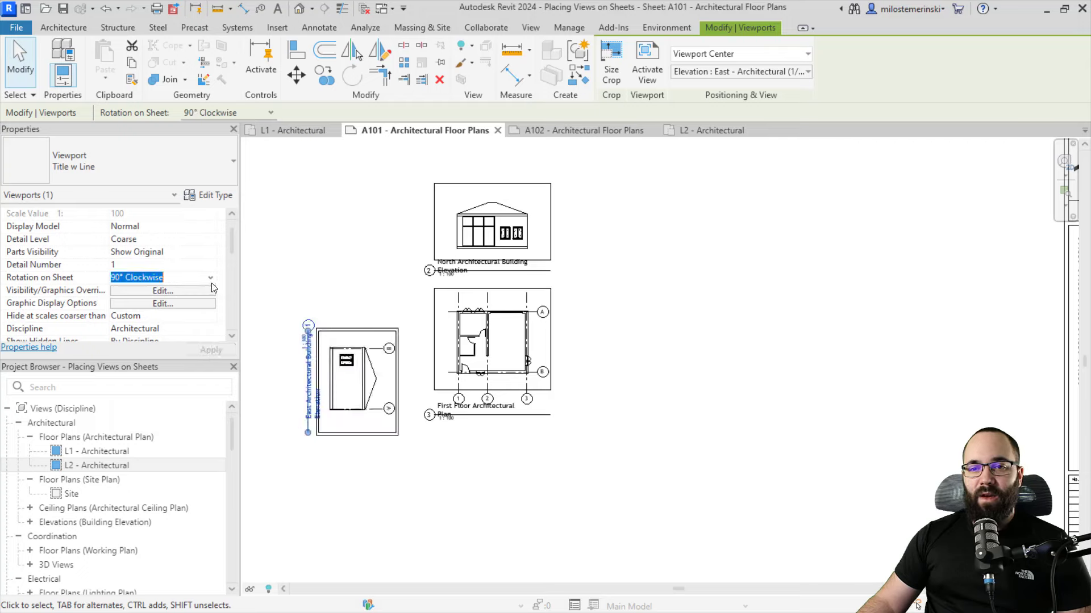
pyautogui.click(211, 282)
pyautogui.click(180, 314)
pyautogui.click(215, 350)
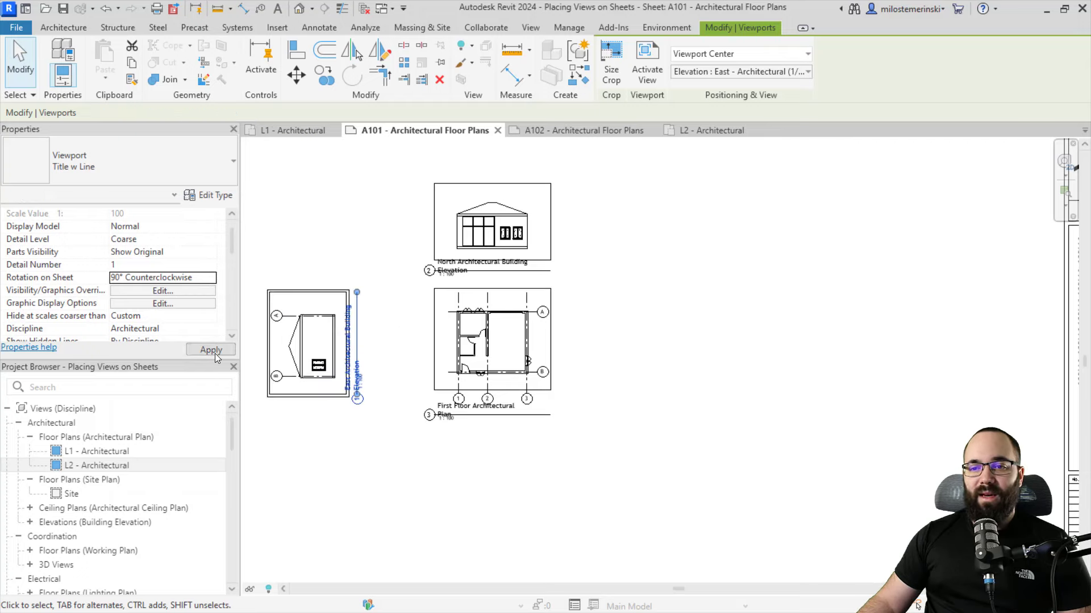
pyautogui.moveTo(348, 353); pyautogui.dragTo(409, 357)
pyautogui.click(604, 357)
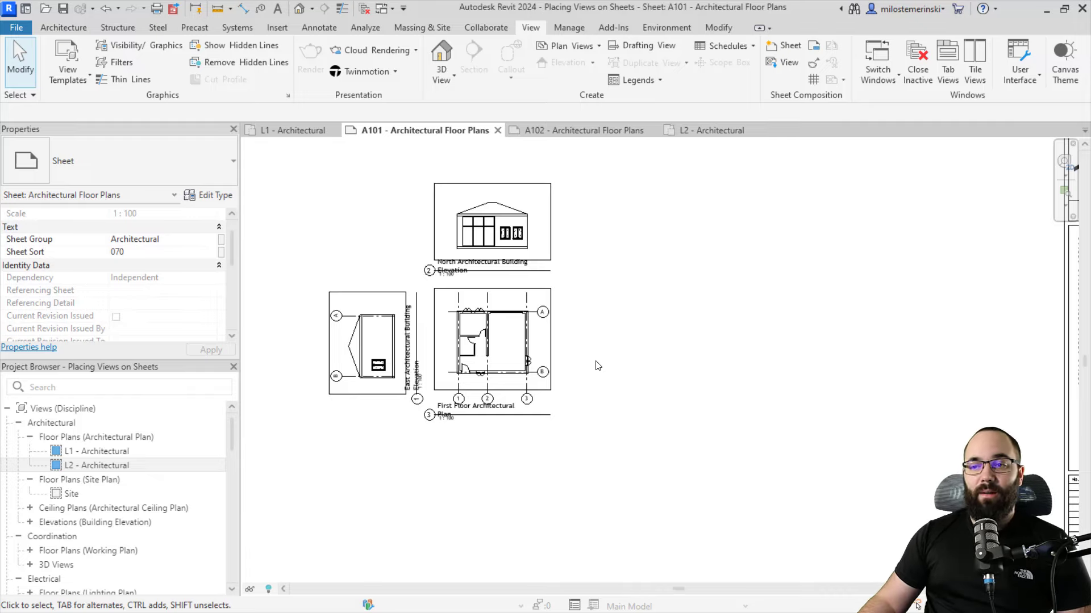
# Try moving the North elevation viewport out of alignment with the First Floor plan, and undo the moves
pyautogui.moveTo(521, 223); pyautogui.dragTo(420, 229)
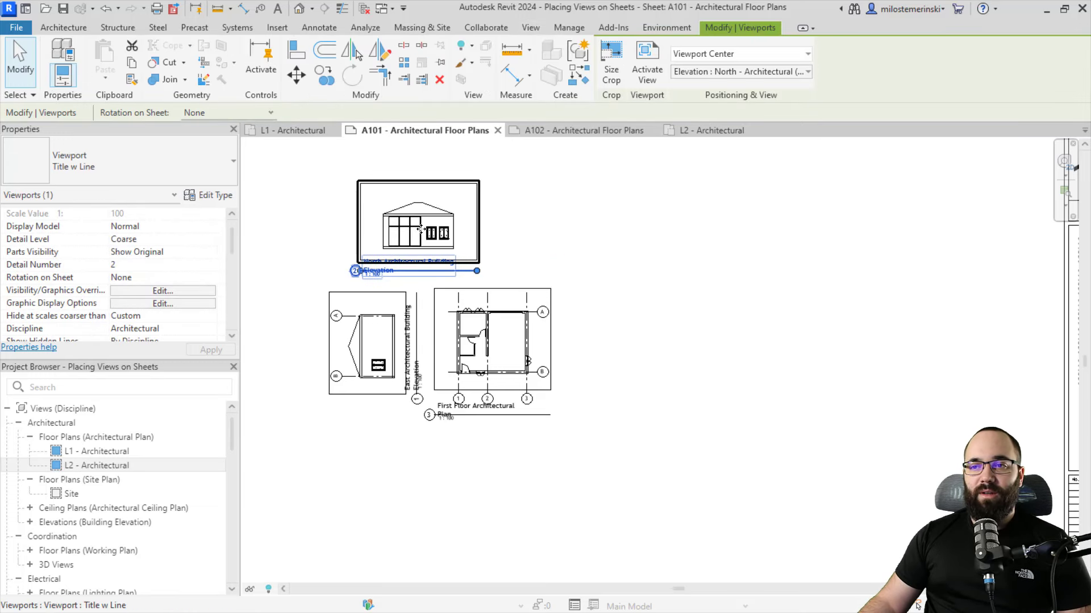
pyautogui.click(106, 8)
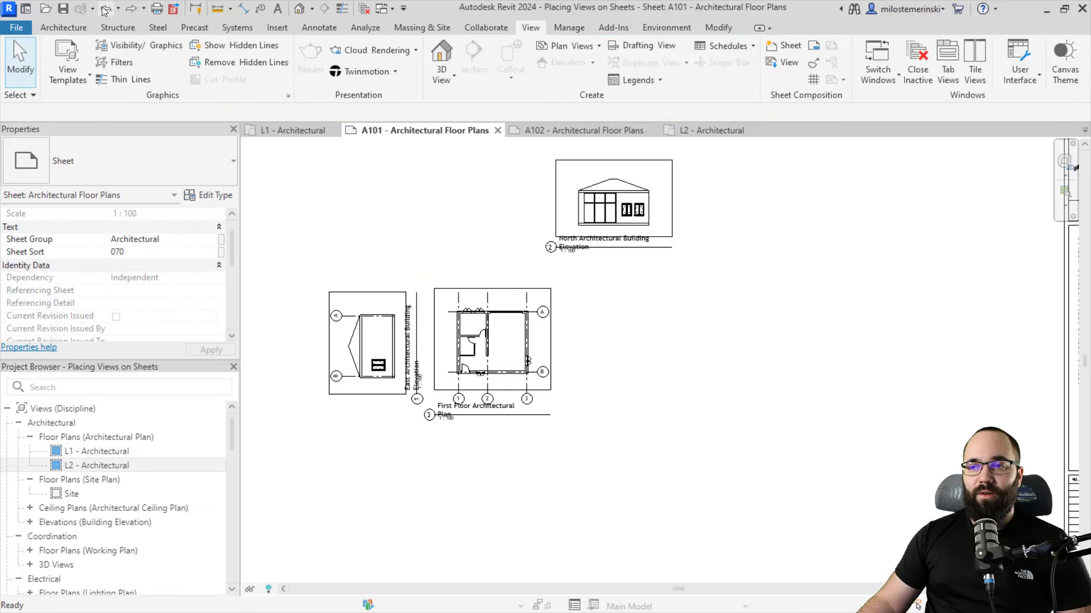
pyautogui.click(107, 8)
# Pin the North elevation viewport in place on the sheet, and unpin it again
pyautogui.click(510, 182)
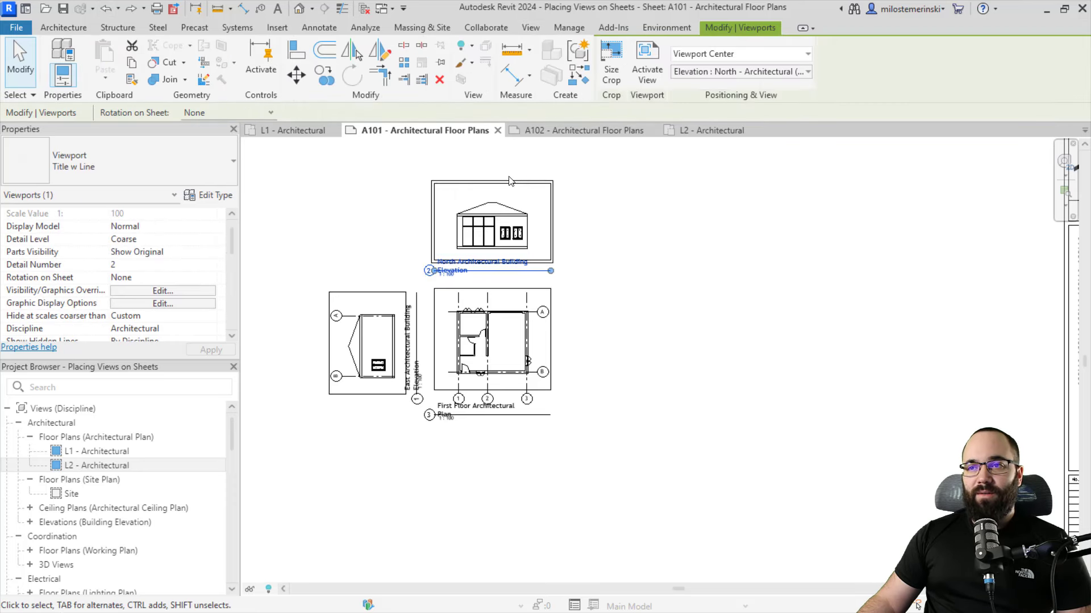
pyautogui.click(443, 63)
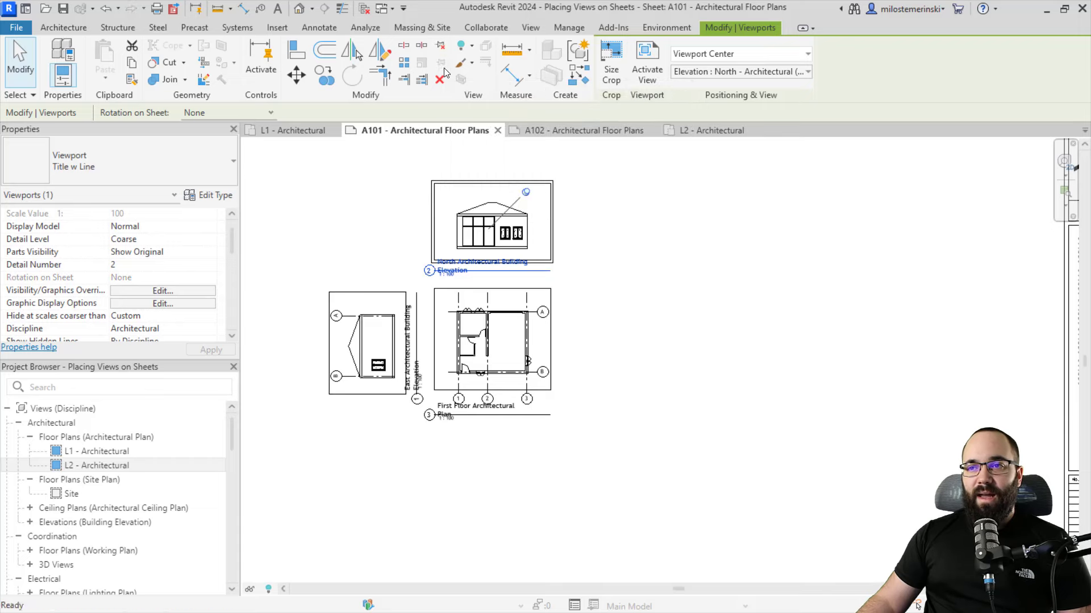
pyautogui.click(526, 193)
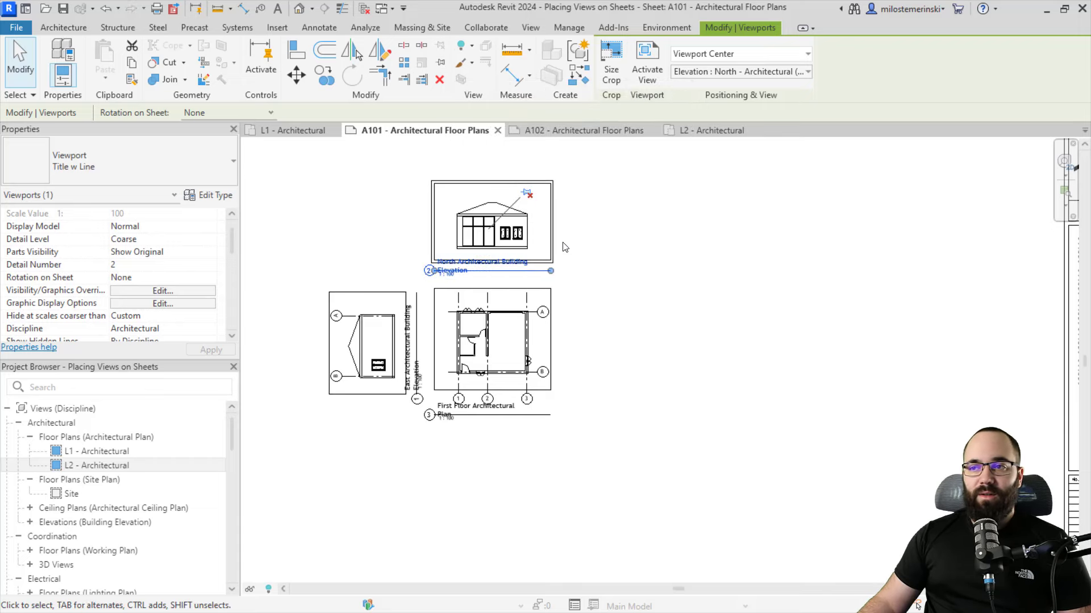
# Pin the North elevation viewport once more and clear the selection
pyautogui.click(526, 193)
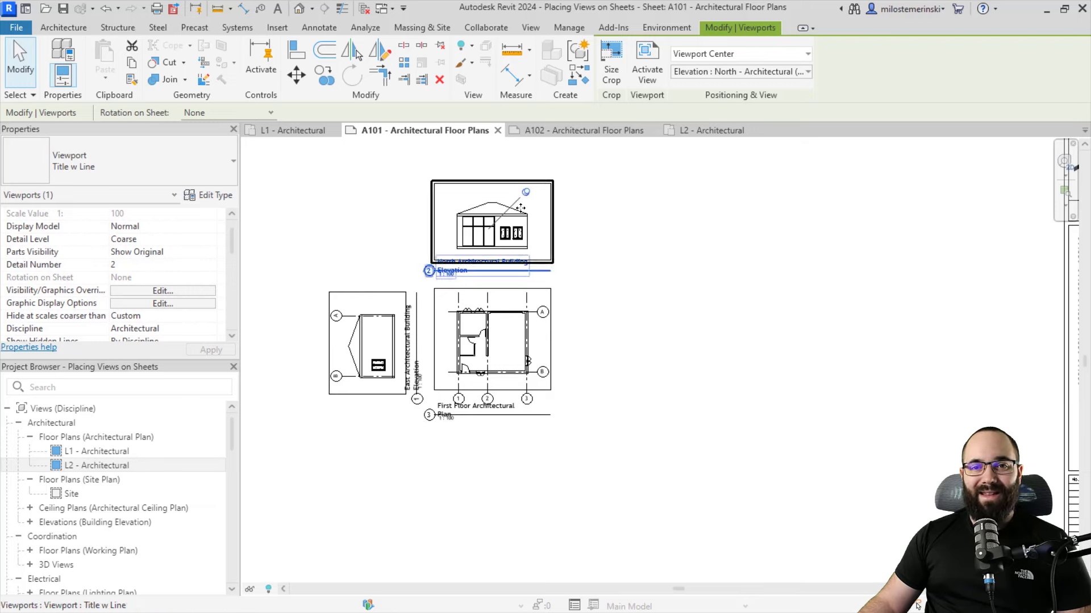
pyautogui.click(579, 245)
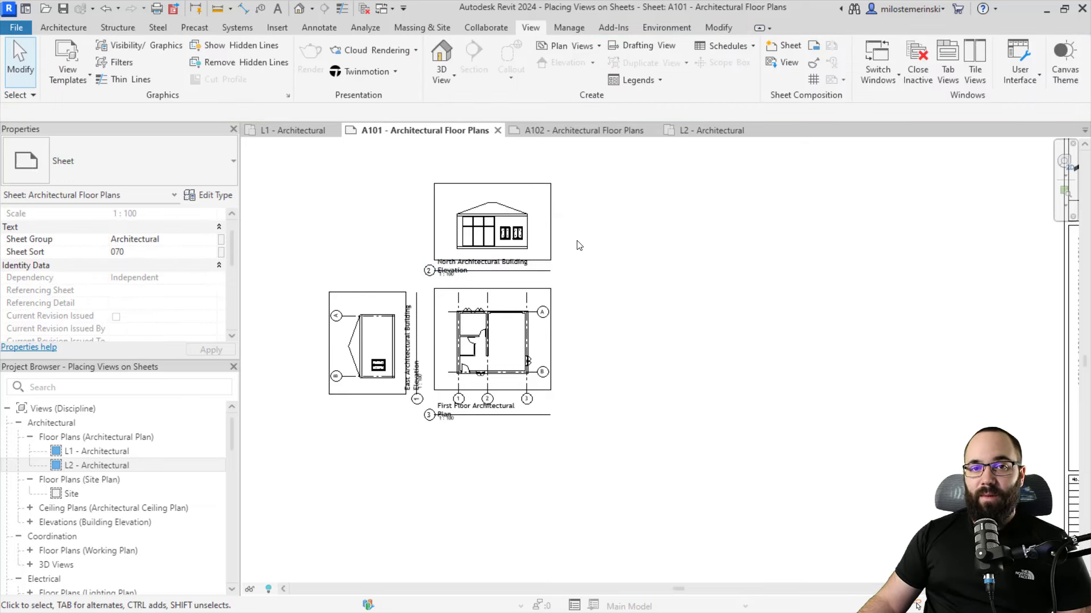
# Activate the First Floor plan viewport on sheet A101 so its model elements can be edited from the sheet
pyautogui.click(522, 334)
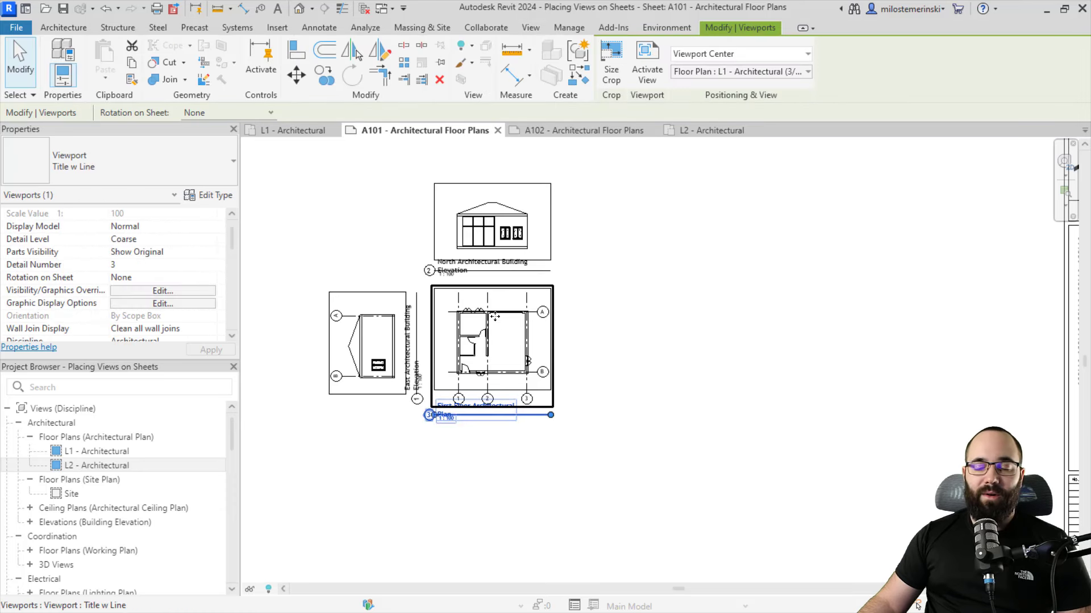
pyautogui.scroll(1, 180, 285)
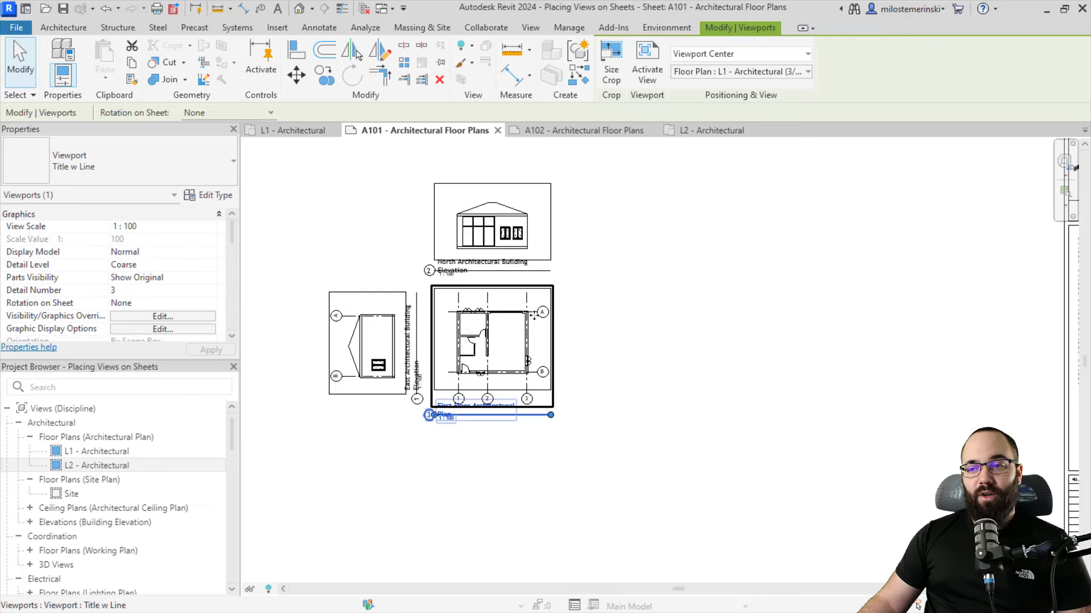
pyautogui.scroll(5, 513, 313)
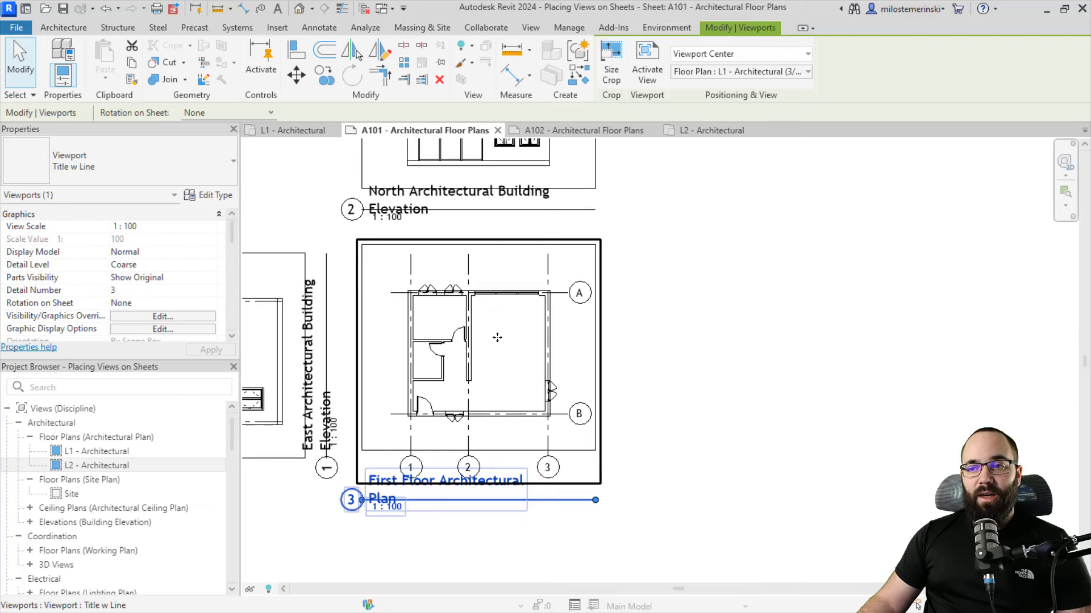
pyautogui.doubleClick(504, 349)
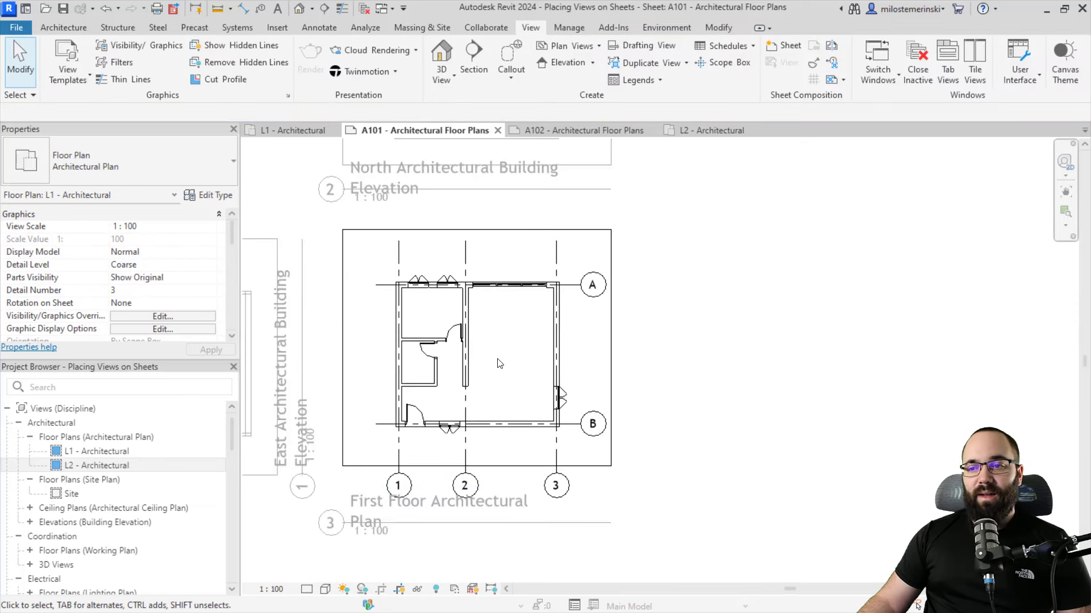
# Move the double casement window along the grid 3 wall to about 700 mm from the grid A wall, and deselect it
pyautogui.click(466, 324)
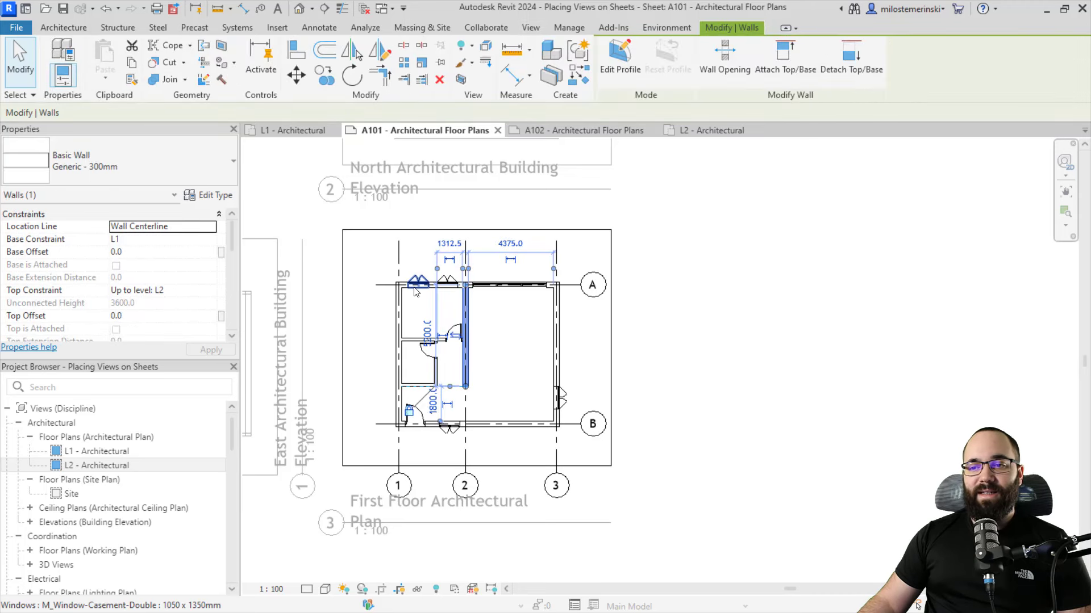
pyautogui.moveTo(560, 397); pyautogui.dragTo(558, 315)
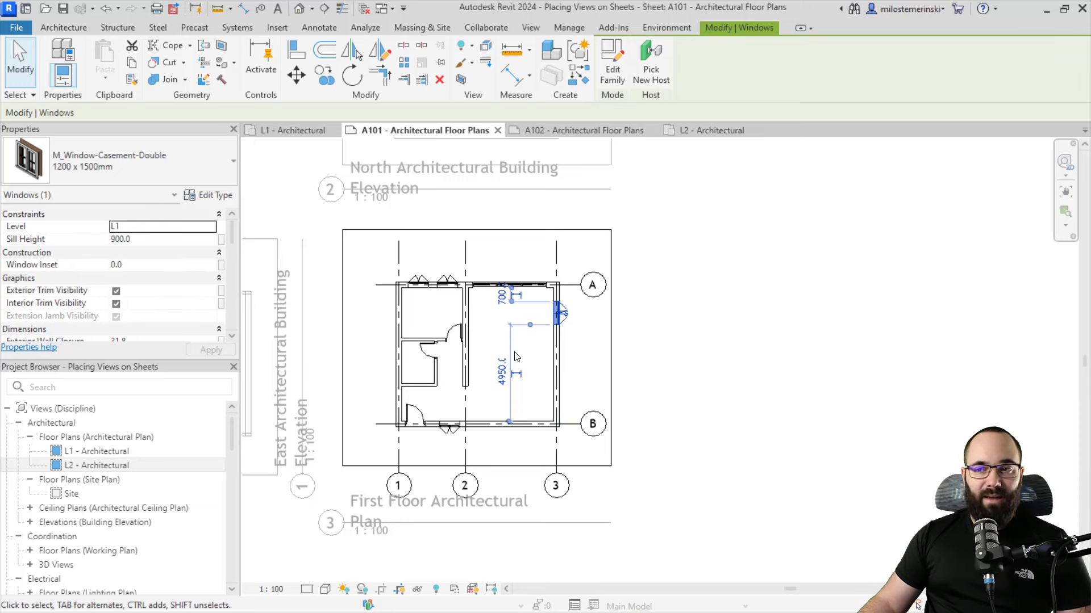
pyautogui.click(761, 324)
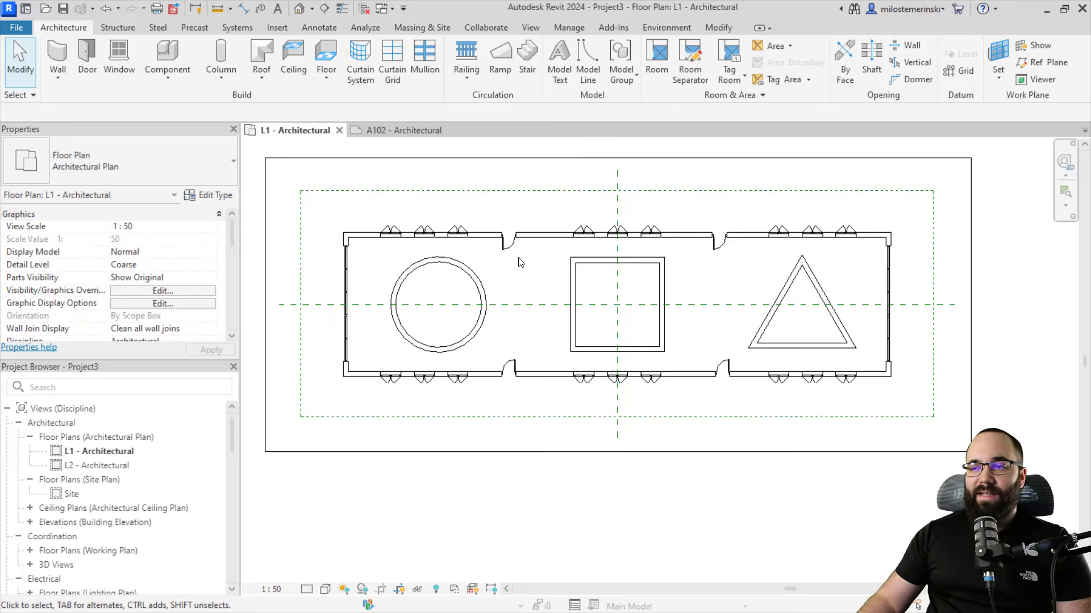
# Try placing the L1 - Architectural plan of Project3 on sheet A102, then delete its viewport and close the sheet
pyautogui.moveTo(545, 345); pyautogui.dragTo(528, 350, button='middle')
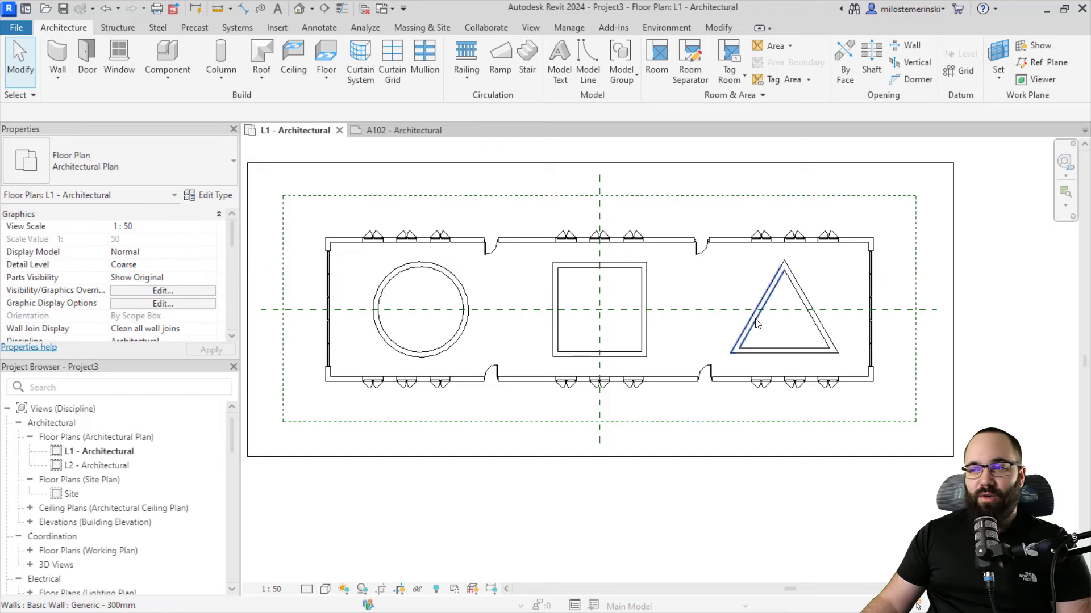
pyautogui.click(393, 132)
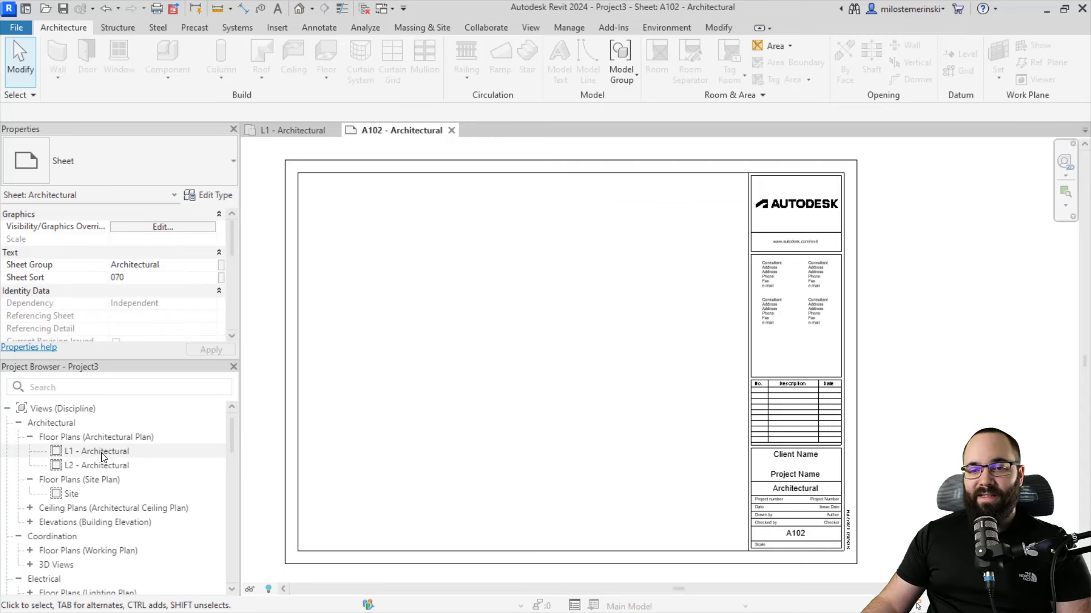
pyautogui.moveTo(102, 453); pyautogui.dragTo(487, 353)
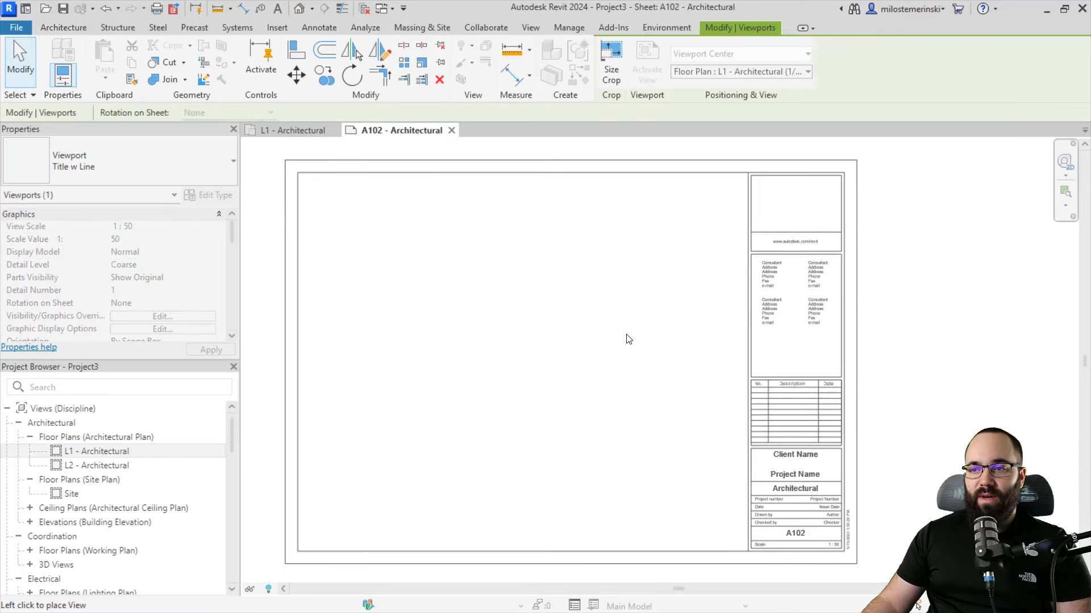
pyautogui.scroll(-2, 562, 341)
pyautogui.click(565, 358)
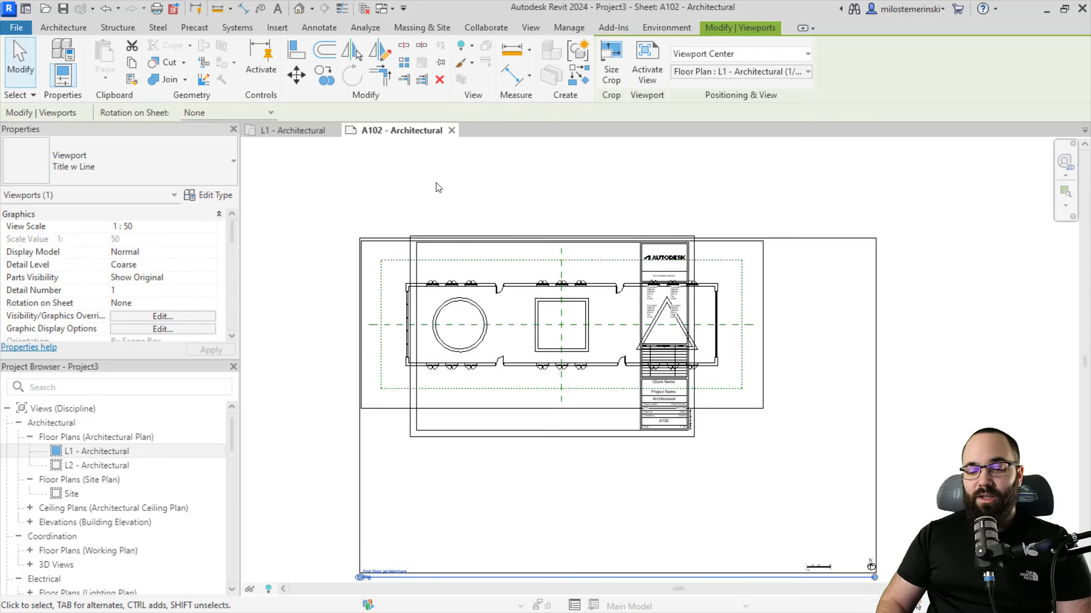
pyautogui.press('Delete')
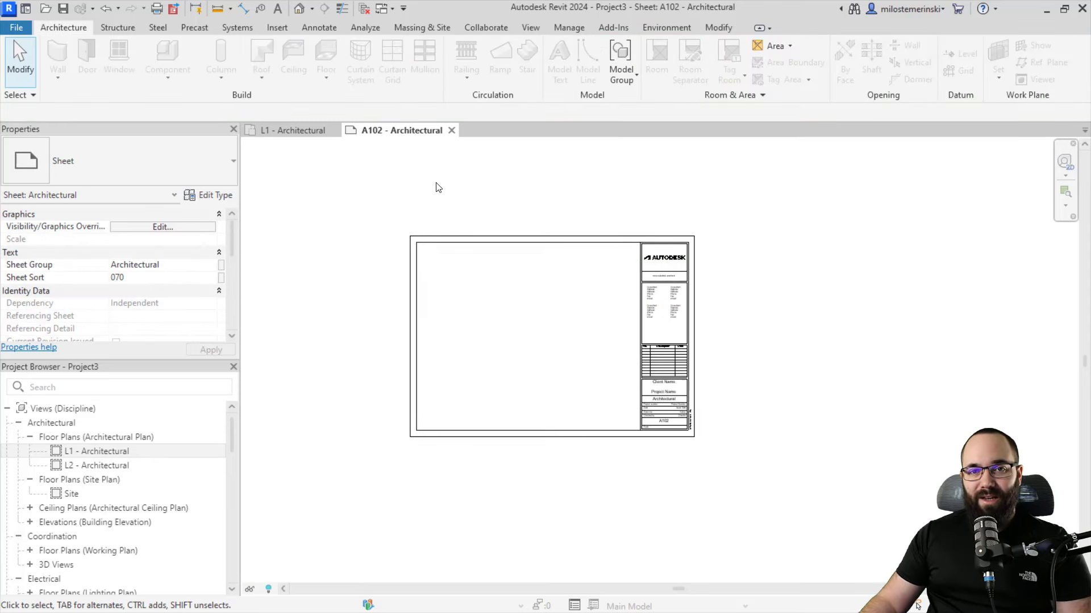
pyautogui.click(451, 130)
pyautogui.moveTo(444, 264); pyautogui.dragTo(461, 281, button='middle')
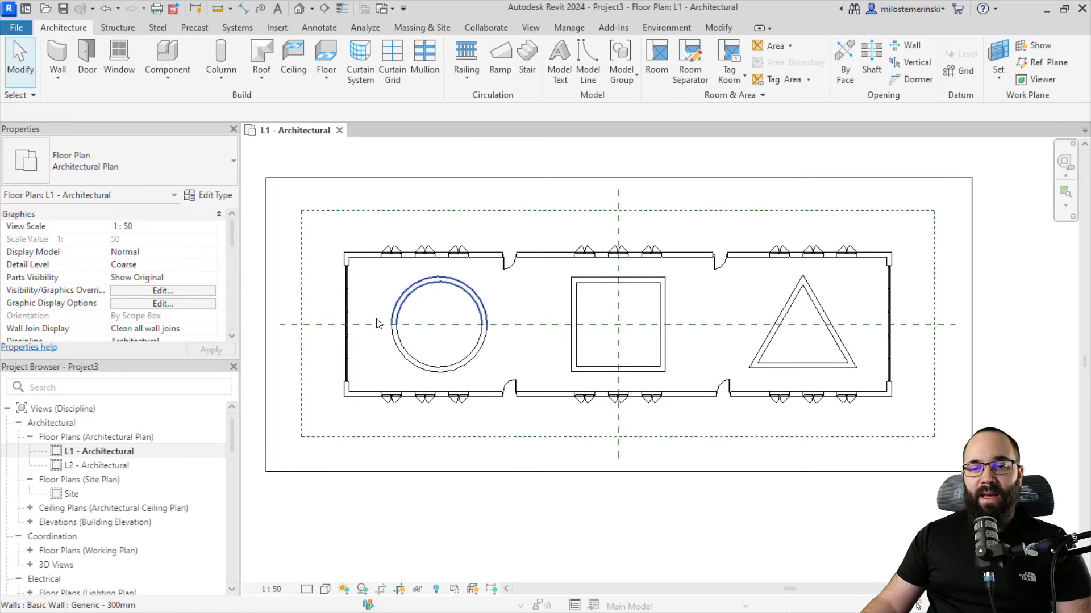
pyautogui.rightClick(105, 453)
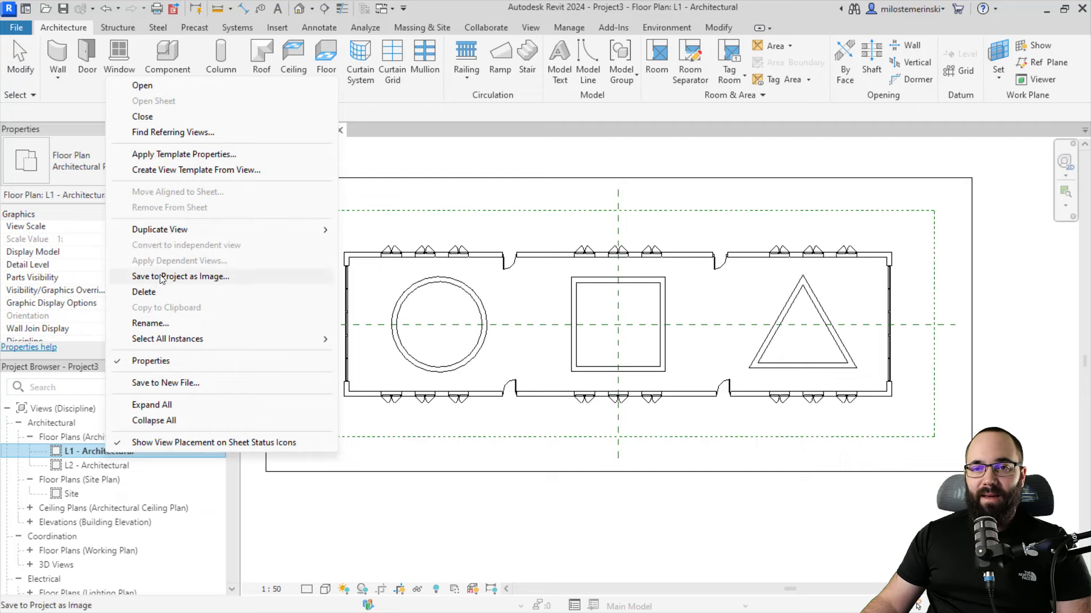
pyautogui.moveTo(168, 235)
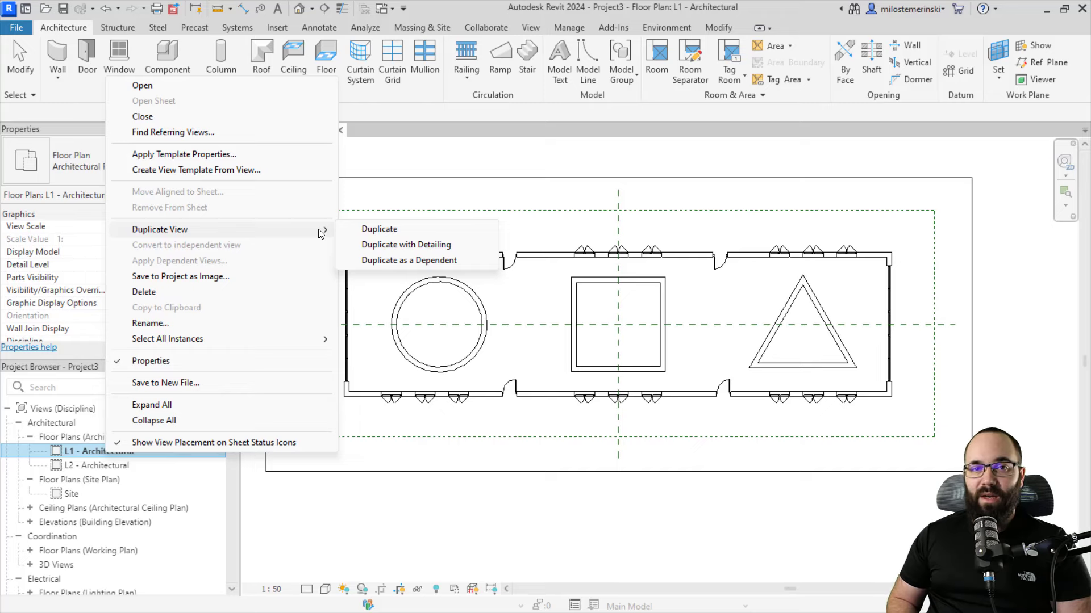
pyautogui.click(658, 187)
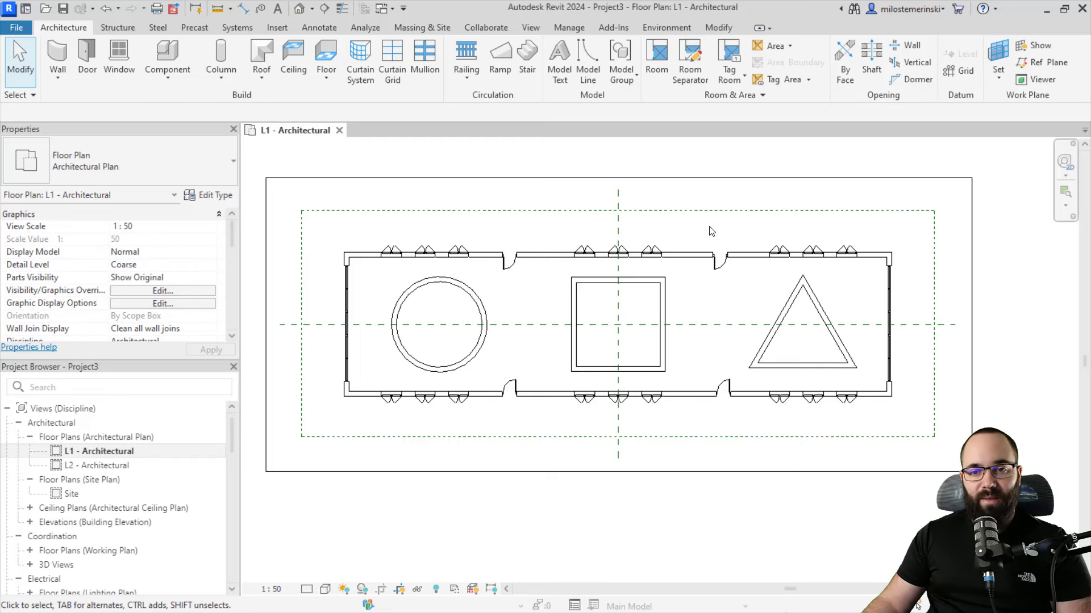
# Duplicate the L1 - Architectural floor plan three times as dependent views
pyautogui.rightClick(94, 452)
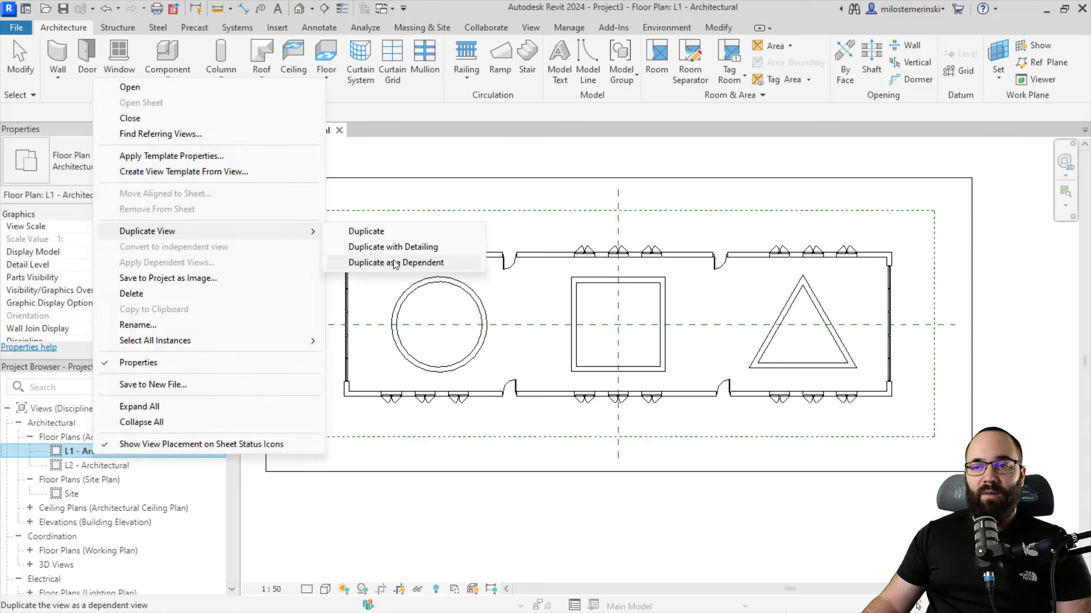
pyautogui.click(396, 263)
pyautogui.rightClick(104, 451)
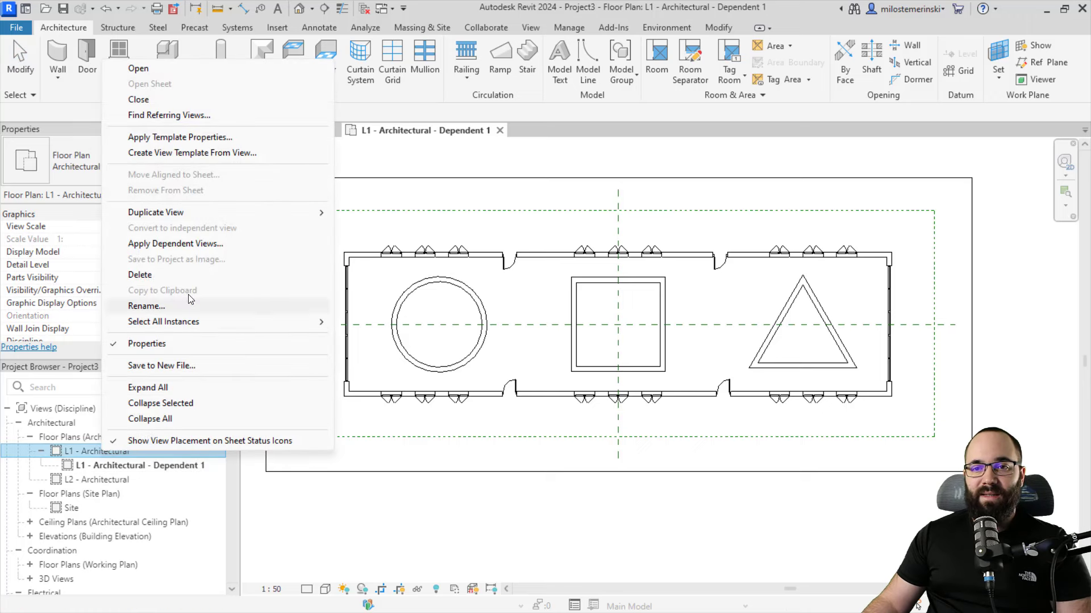
pyautogui.moveTo(214, 212)
pyautogui.click(398, 241)
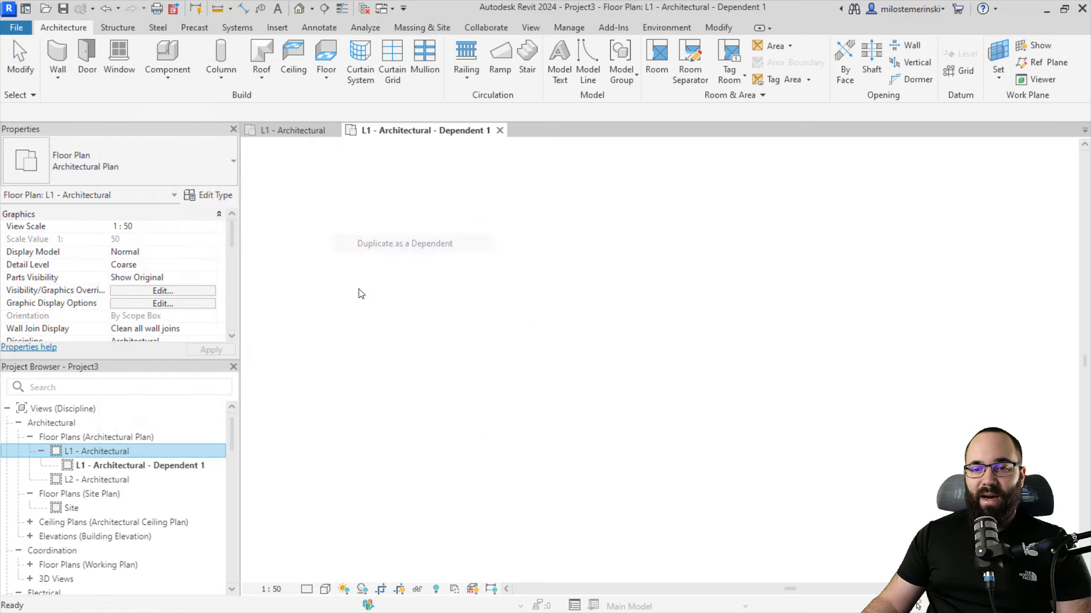
pyautogui.rightClick(128, 453)
pyautogui.moveTo(267, 213)
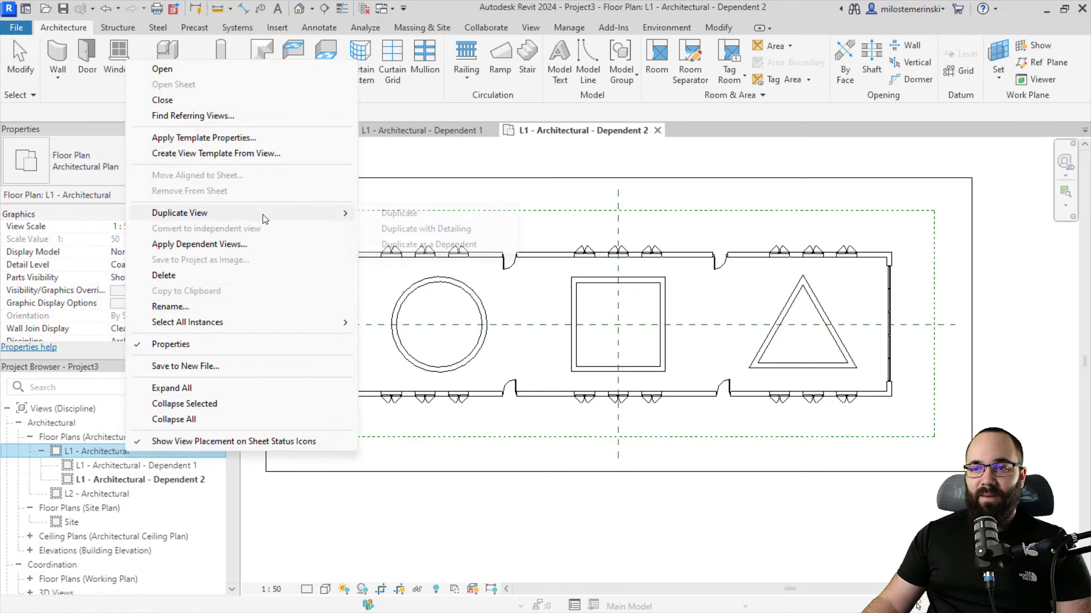
pyautogui.click(442, 248)
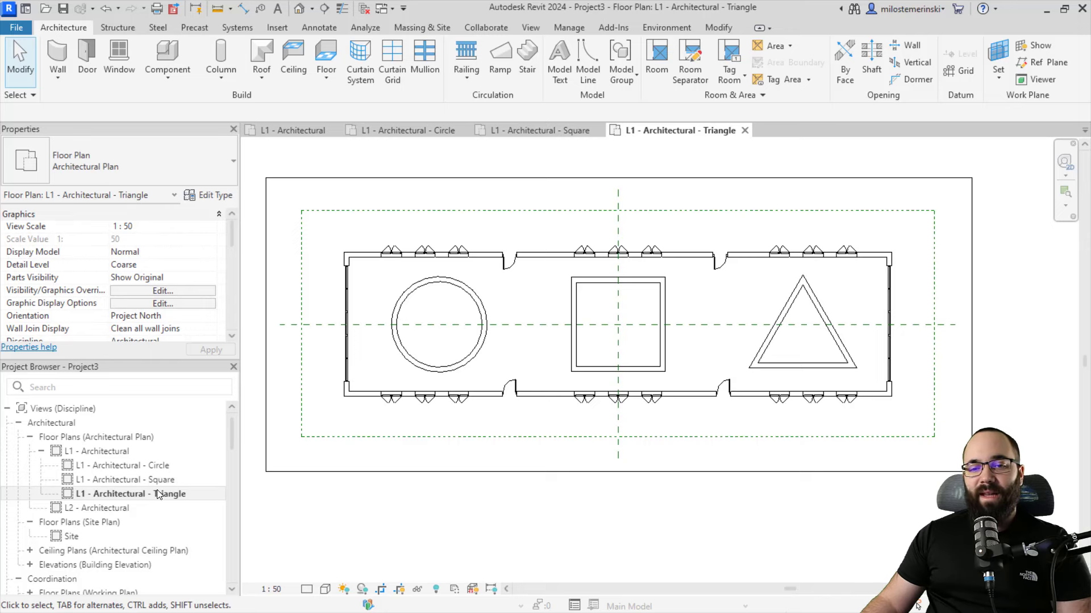
# Sketch a vertical matchline across the building between the circle and the square in the parent L1 - Architectural plan
pyautogui.doubleClick(100, 450)
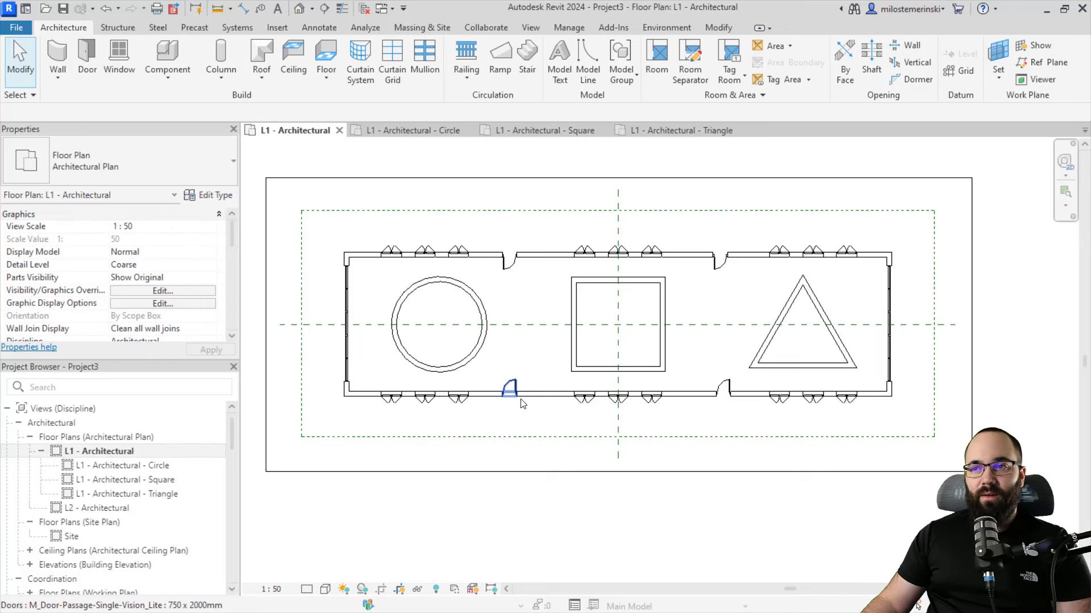
pyautogui.moveTo(522, 404); pyautogui.dragTo(534, 407, button='middle')
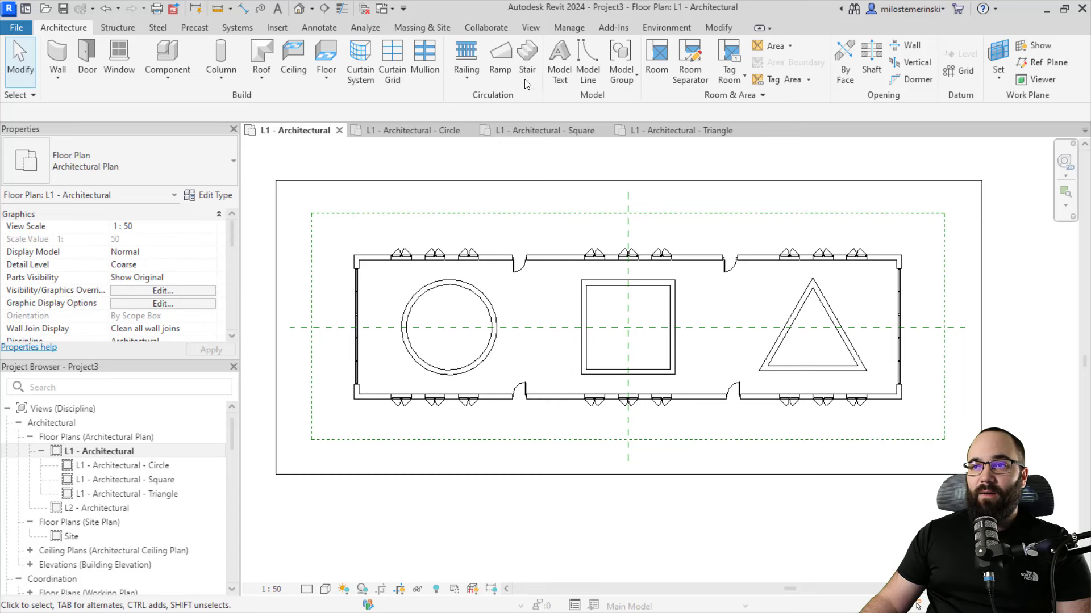
pyautogui.click(535, 26)
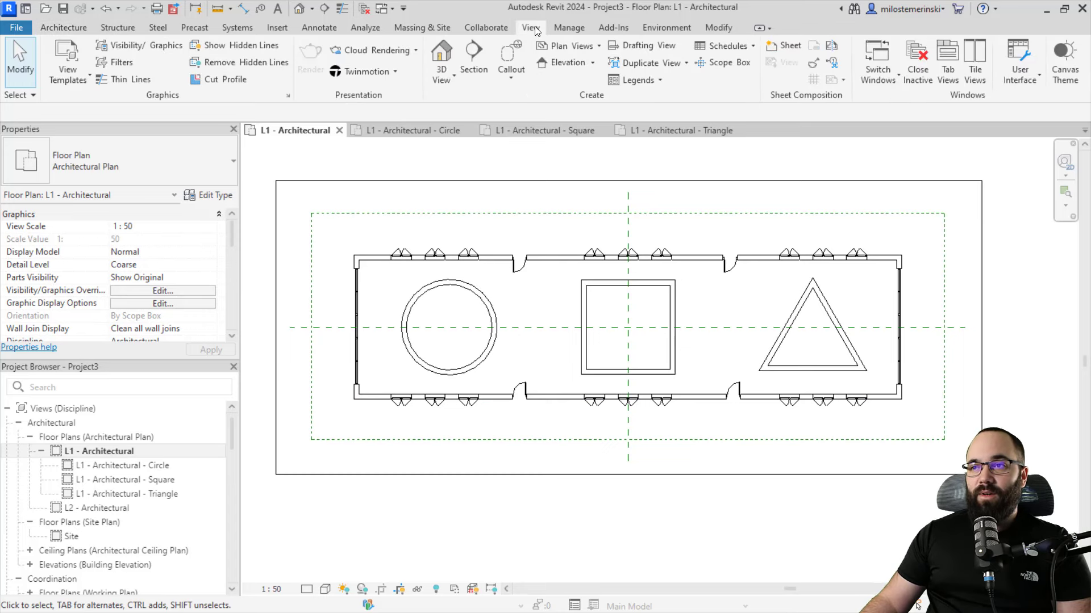
pyautogui.click(831, 47)
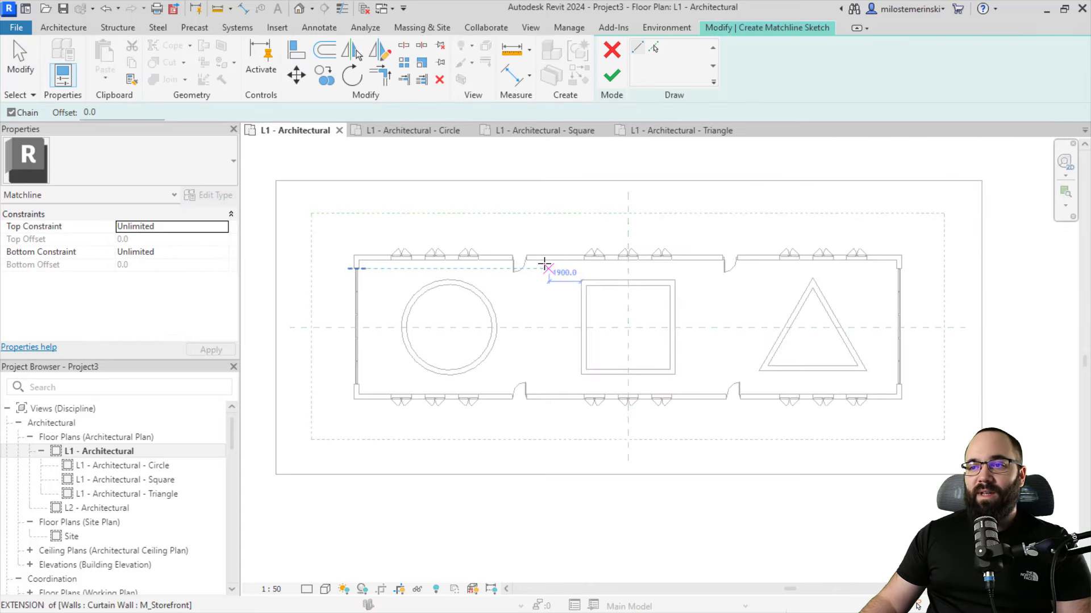
pyautogui.click(543, 243)
pyautogui.click(543, 440)
pyautogui.press('Escape')
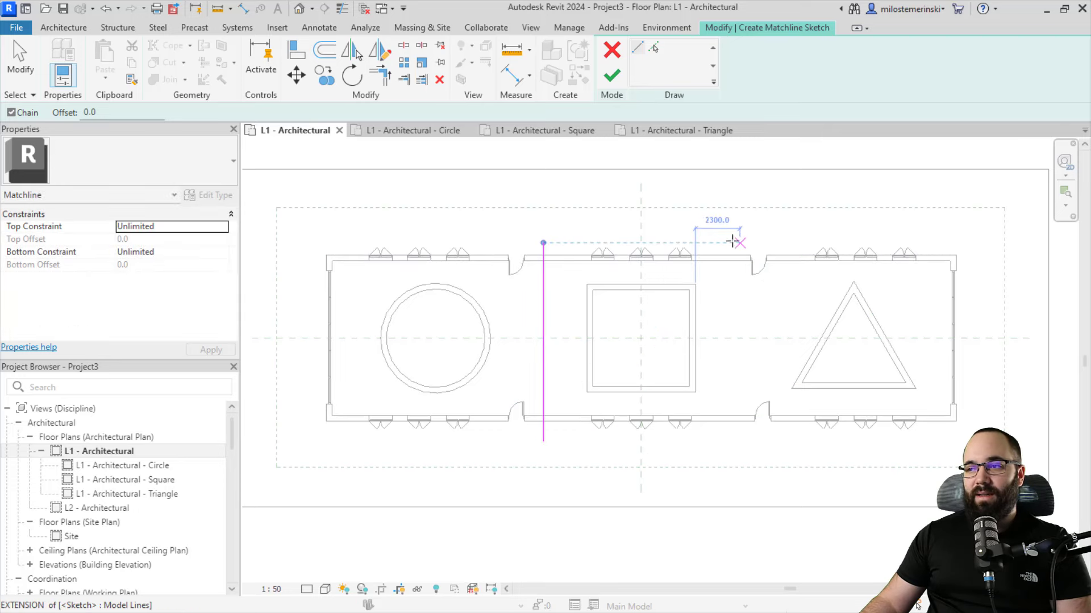
# Sketch a second vertical matchline about 10300 mm long between the square and the triangle, and finish the matchline sketch
pyautogui.click(734, 242)
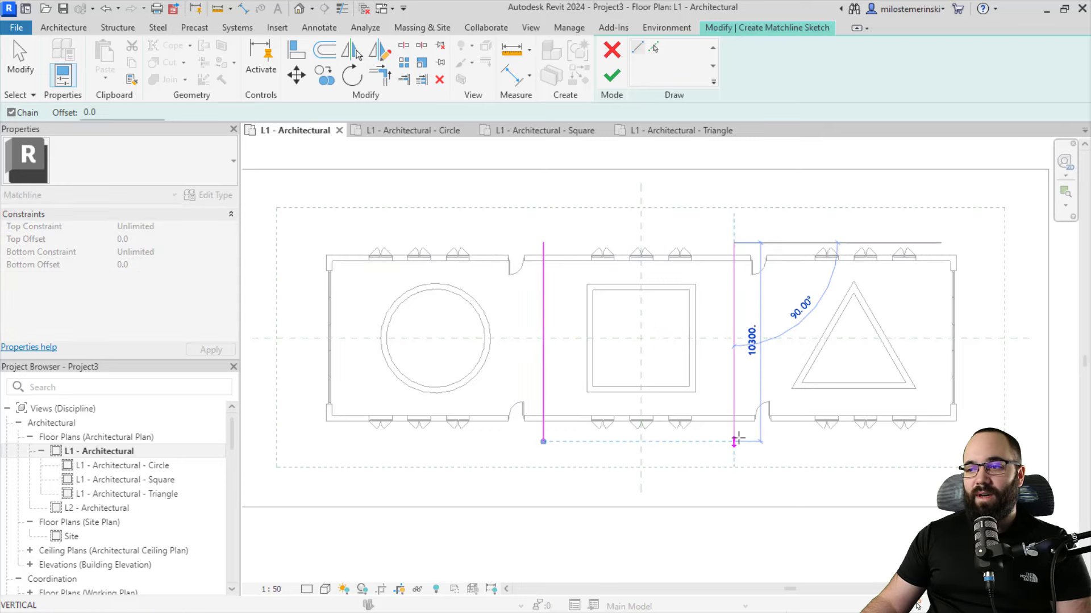
pyautogui.click(733, 441)
pyautogui.press('Escape')
pyautogui.press('Escape')
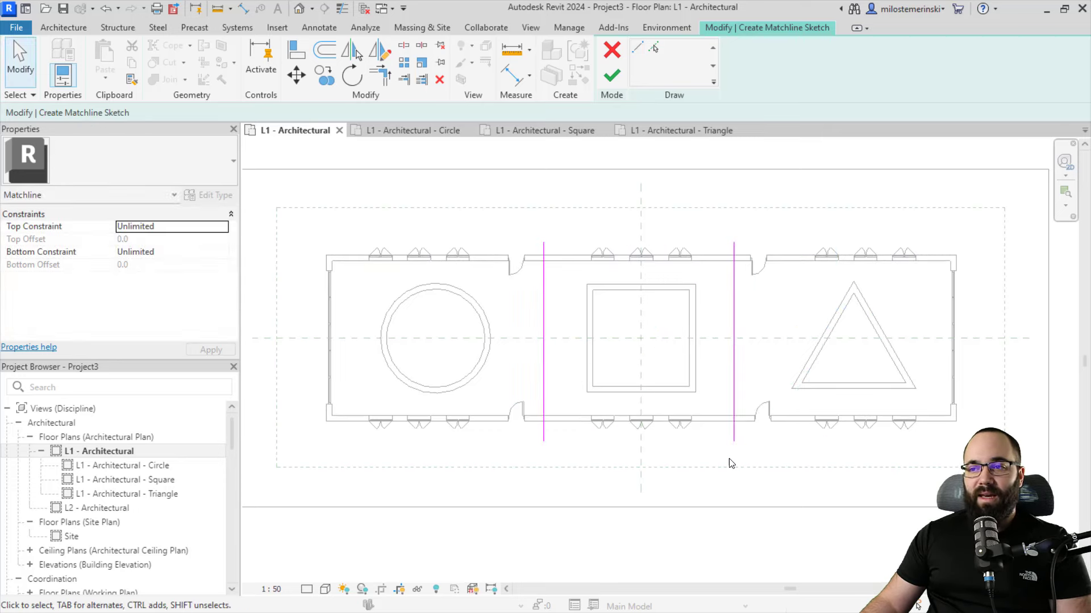
pyautogui.moveTo(570, 473); pyautogui.dragTo(568, 457, button='middle')
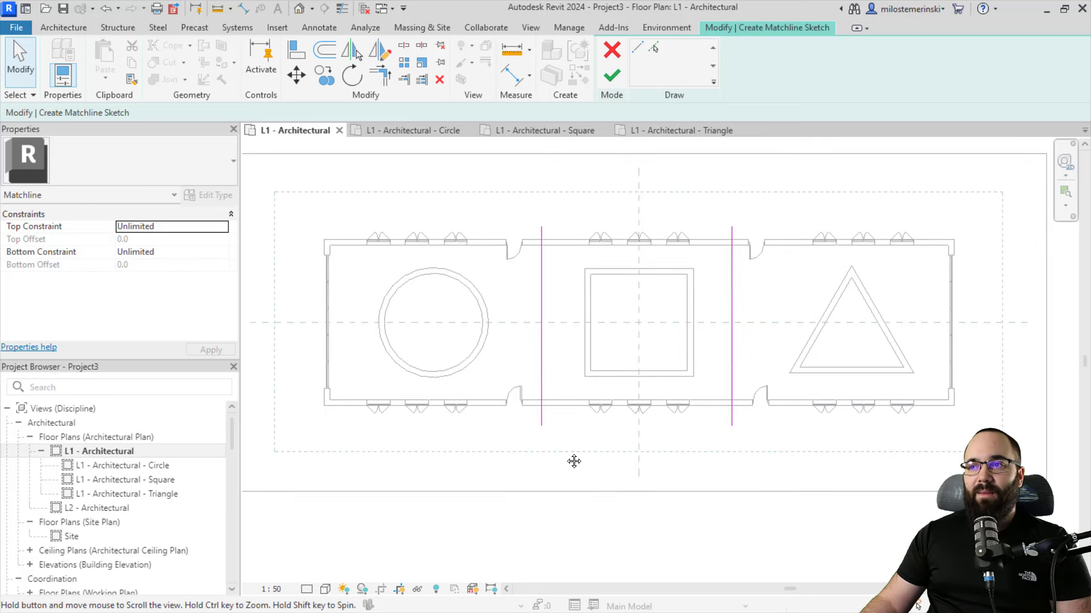
pyautogui.click(612, 76)
pyautogui.click(538, 219)
pyautogui.scroll(1, 660, 243)
pyautogui.scroll(1, 660, 244)
pyautogui.scroll(1, 441, 243)
pyautogui.scroll(-1, 454, 309)
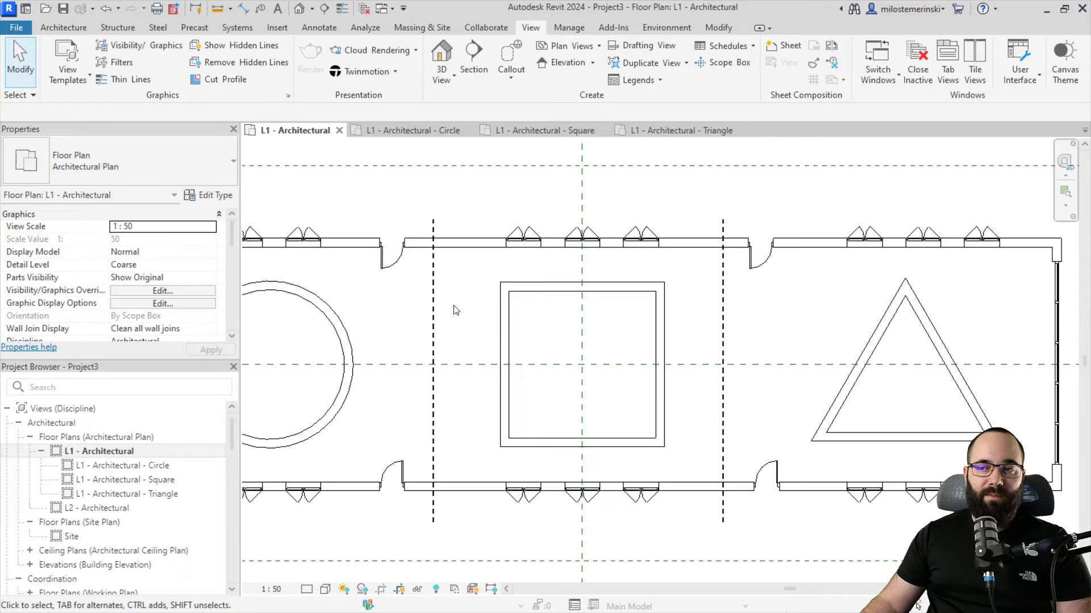
pyautogui.scroll(-2, 453, 310)
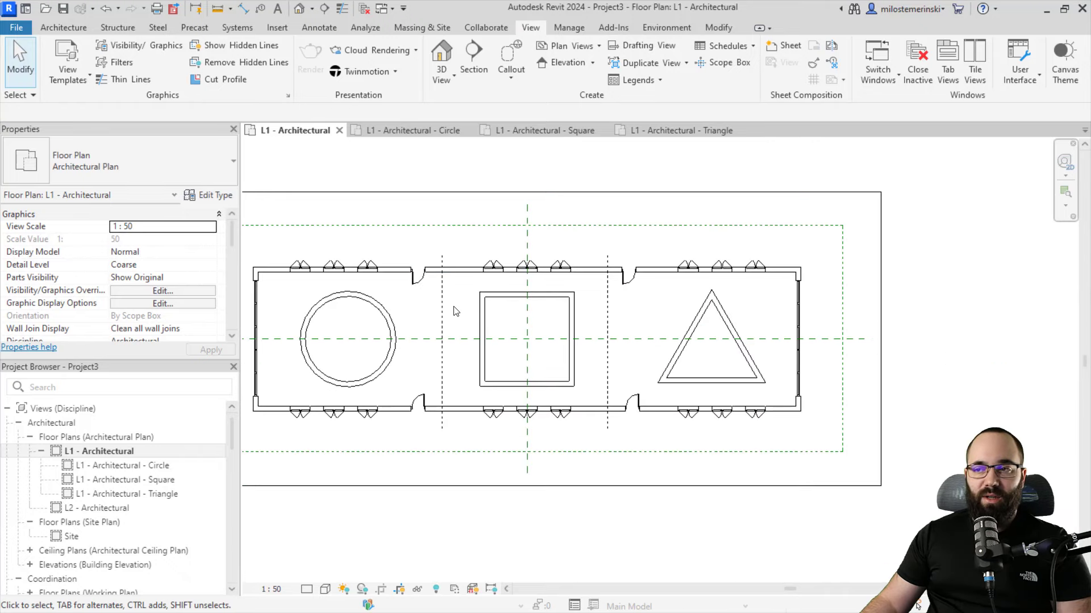
# Crop the L1 - Architectural - Circle view tightly around the circle room, ending just past the first matchline
pyautogui.click(413, 130)
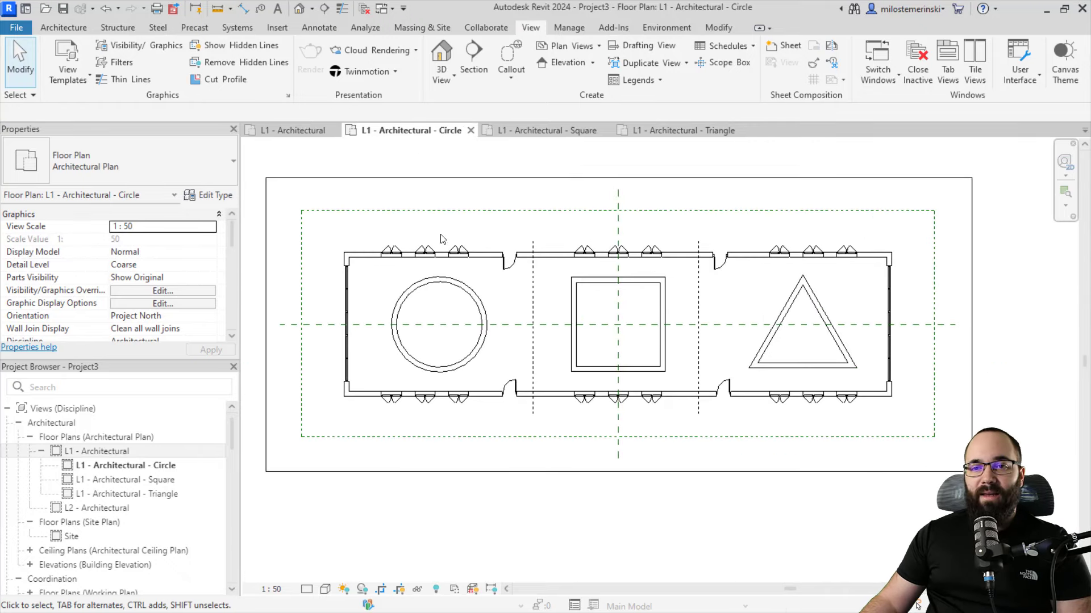
pyautogui.scroll(-5, 195, 273)
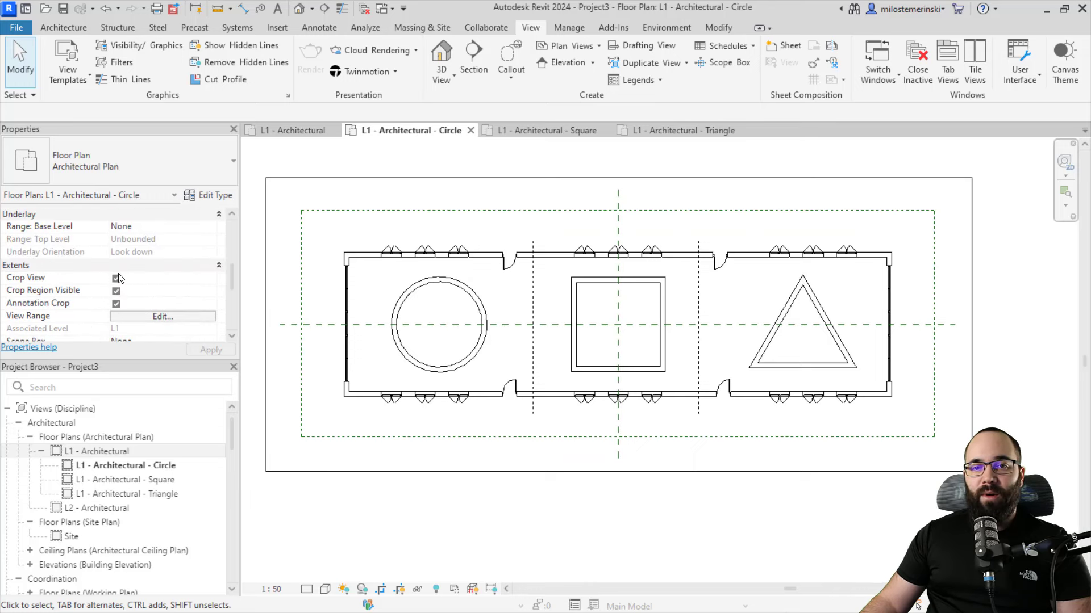
pyautogui.scroll(-2, 162, 284)
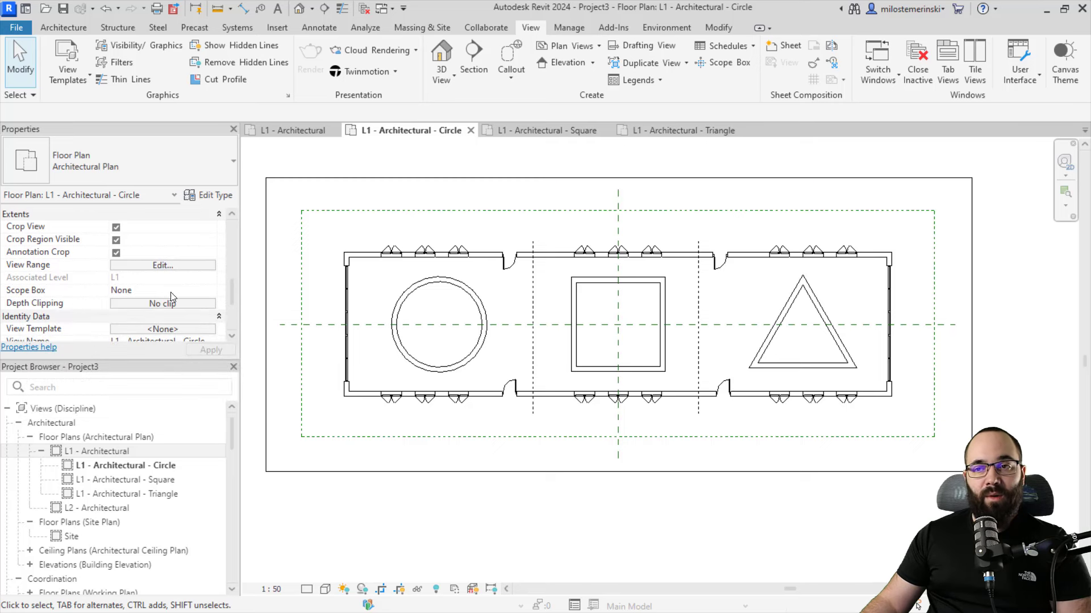
pyautogui.click(295, 180)
pyautogui.click(307, 199)
pyautogui.click(312, 180)
pyautogui.moveTo(619, 180); pyautogui.dragTo(618, 222)
pyautogui.moveTo(266, 347); pyautogui.dragTo(324, 348)
pyautogui.moveTo(972, 347); pyautogui.dragTo(541, 348)
pyautogui.moveTo(433, 477); pyautogui.dragTo(432, 418)
pyautogui.scroll(2, 532, 307)
pyautogui.moveTo(532, 230); pyautogui.dragTo(621, 326, button='middle')
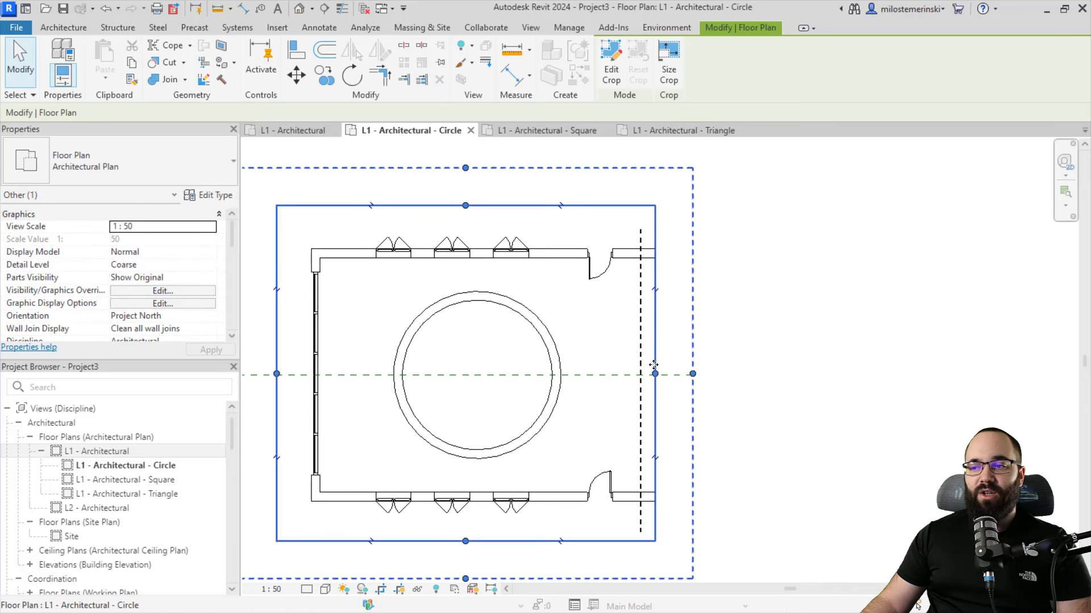
pyautogui.click(652, 349)
pyautogui.scroll(-3, 487, 336)
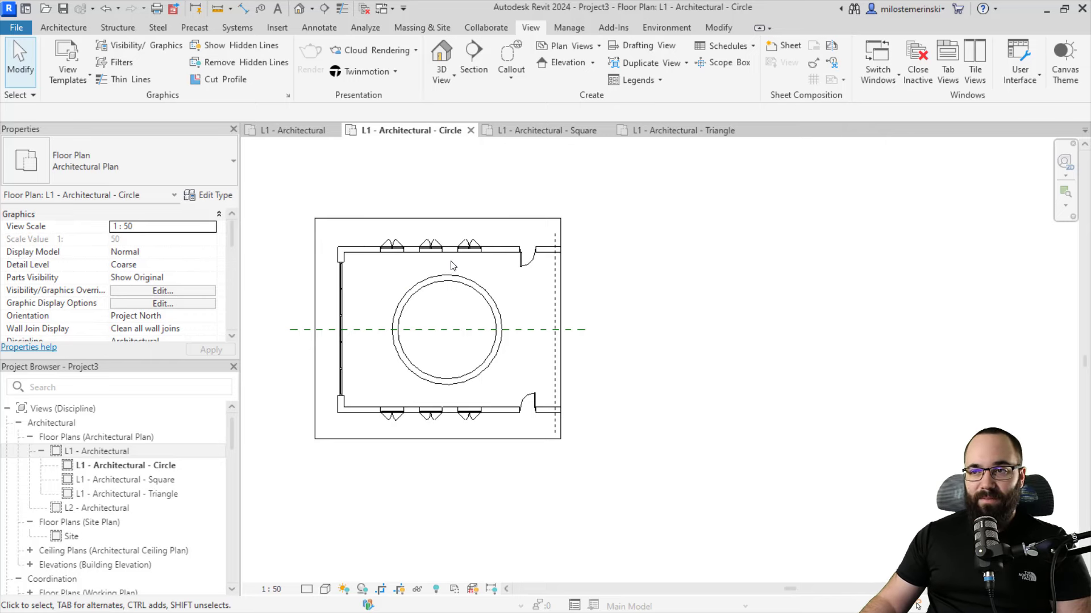
# Crop the L1 - Architectural - Square view around the square room, ending just past the matchlines on both sides
pyautogui.click(534, 130)
pyautogui.click(936, 360)
pyautogui.moveTo(936, 360); pyautogui.dragTo(715, 363)
pyautogui.click(771, 422)
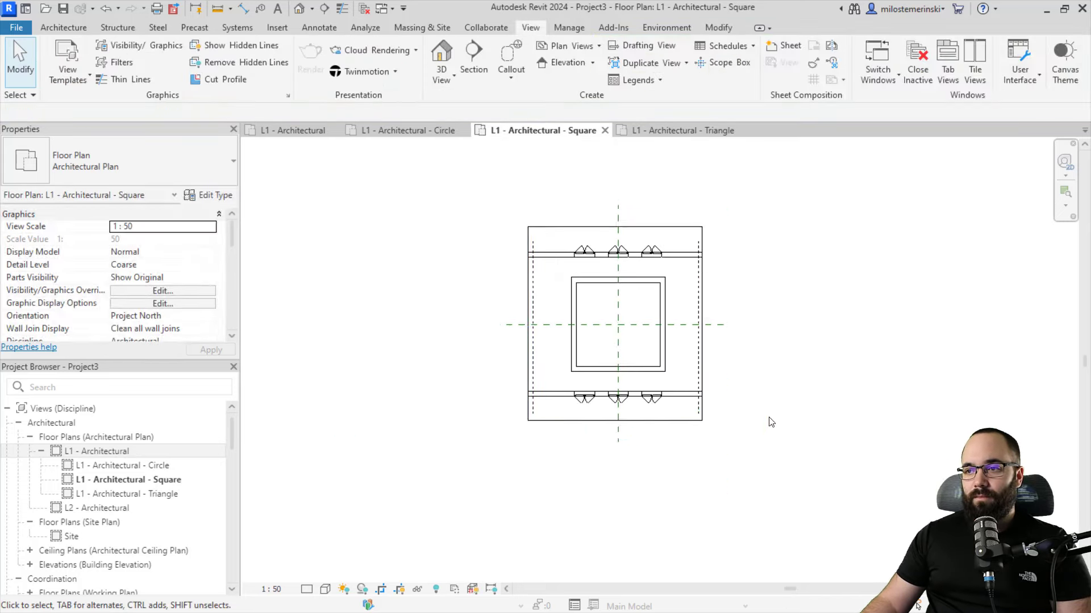
# Crop the L1 - Architectural - Triangle view around the triangle room, starting just before the second matchline
pyautogui.click(676, 130)
pyautogui.click(244, 348)
pyautogui.moveTo(244, 349); pyautogui.dragTo(694, 349)
pyautogui.click(779, 375)
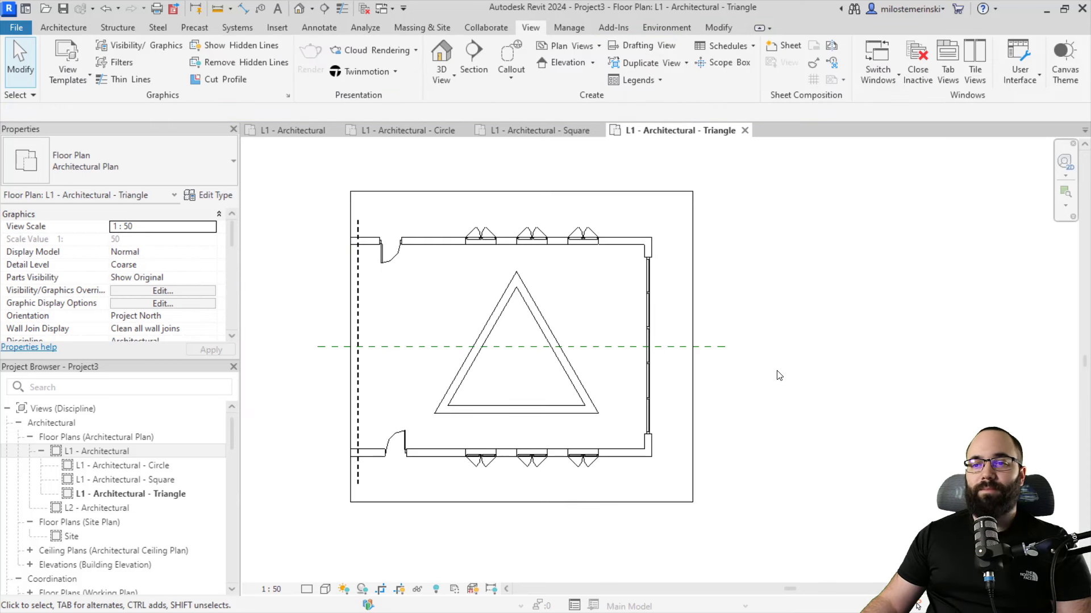
pyautogui.click(548, 133)
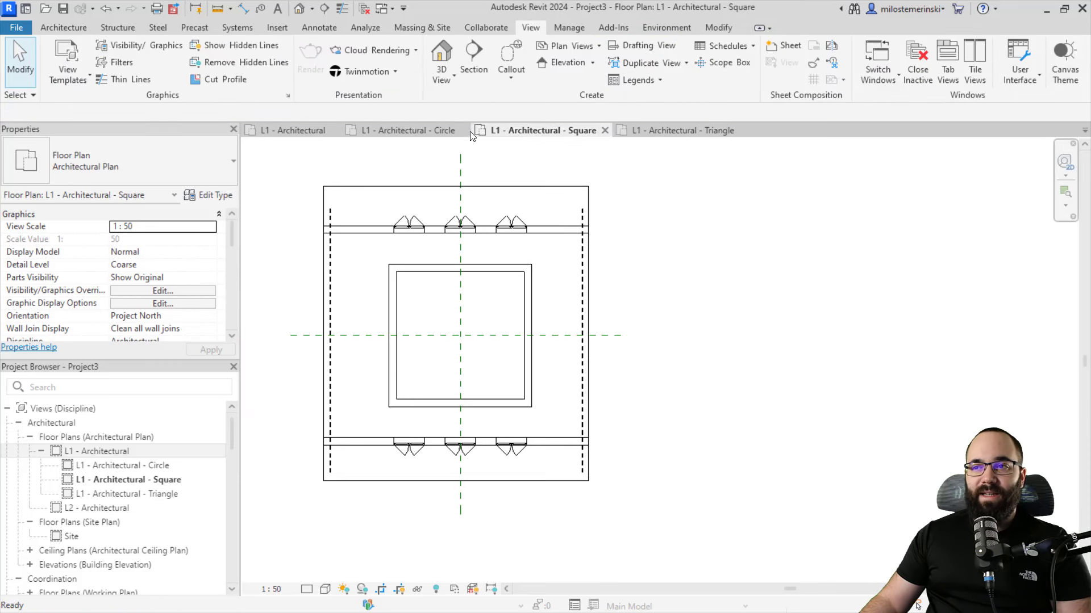
pyautogui.click(420, 131)
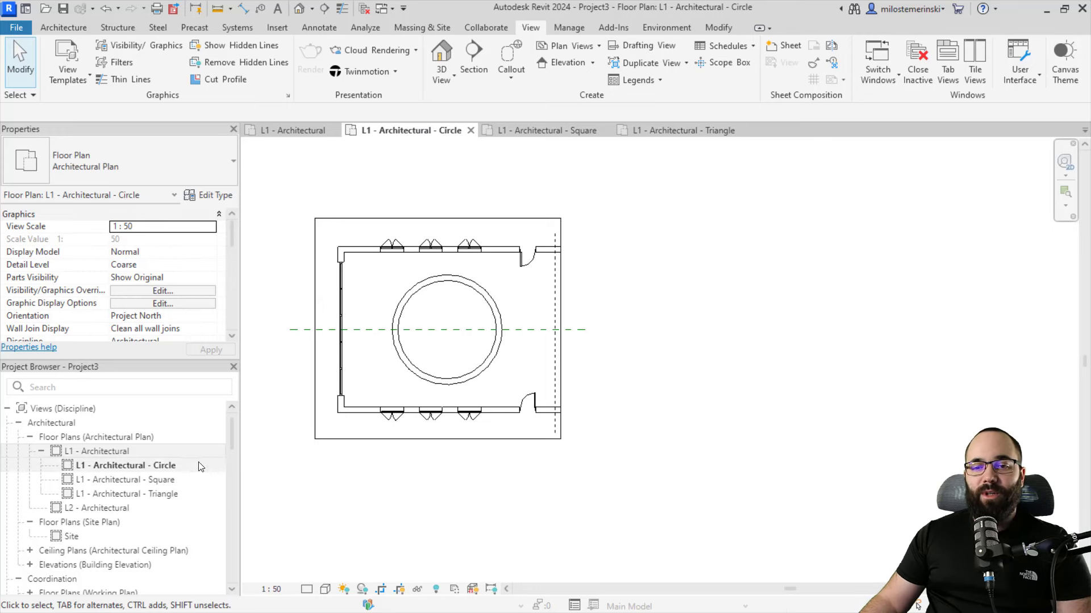
# Place the L1 - Architectural - Circle view on sheet A101 - Architectural - Circle
pyautogui.scroll(-8, 196, 466)
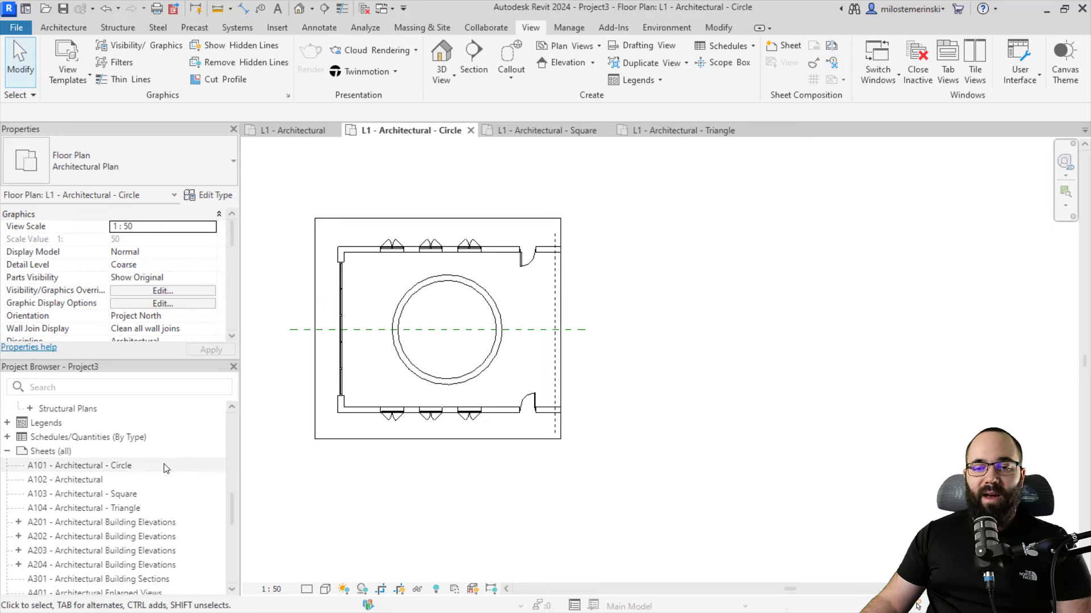
pyautogui.click(97, 466)
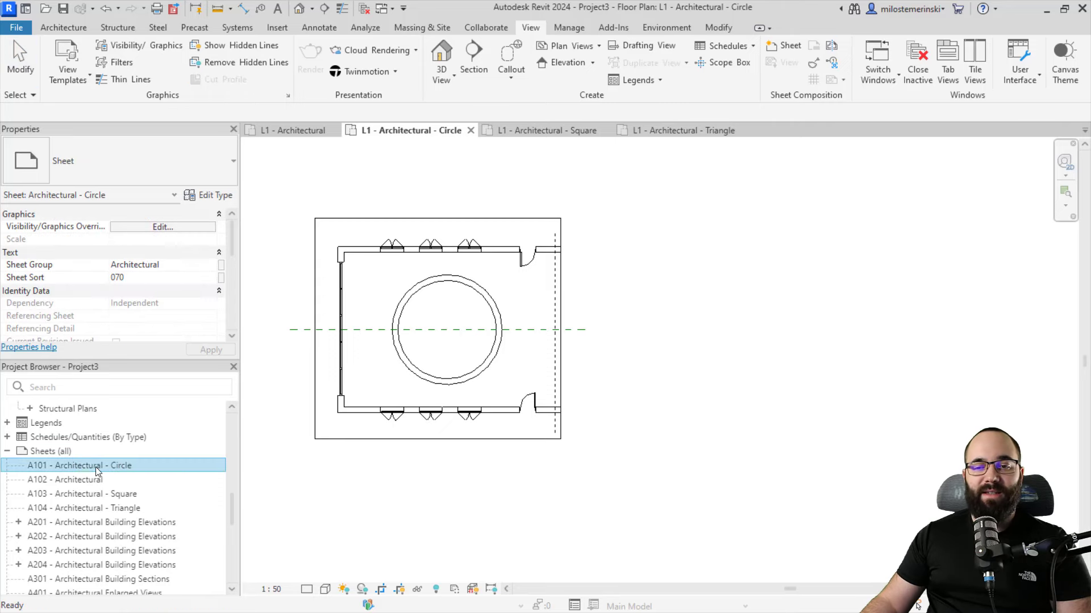
pyautogui.doubleClick(82, 467)
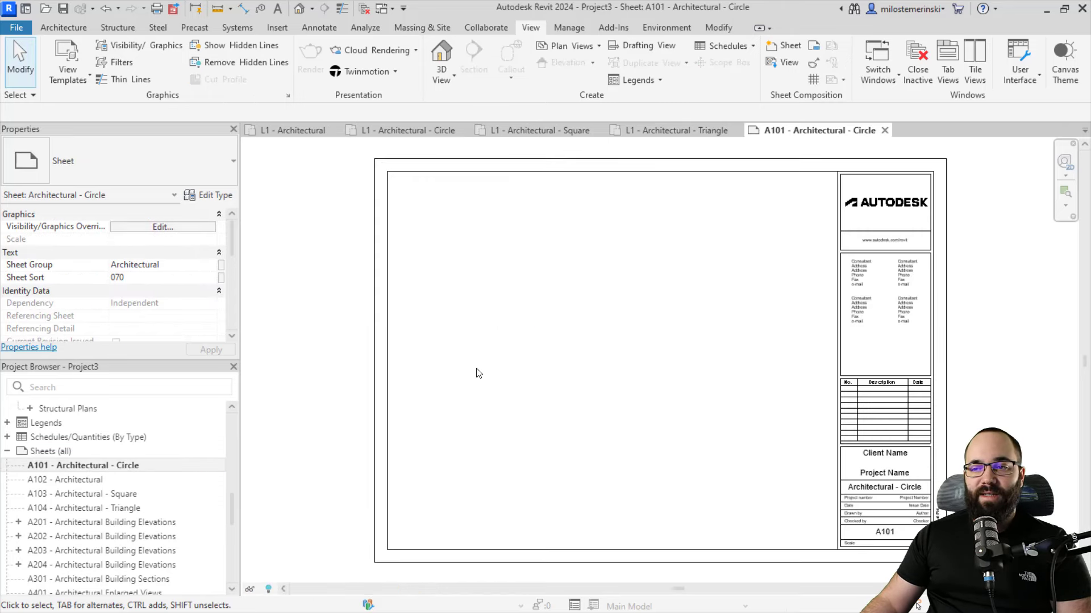
pyautogui.scroll(8, 188, 489)
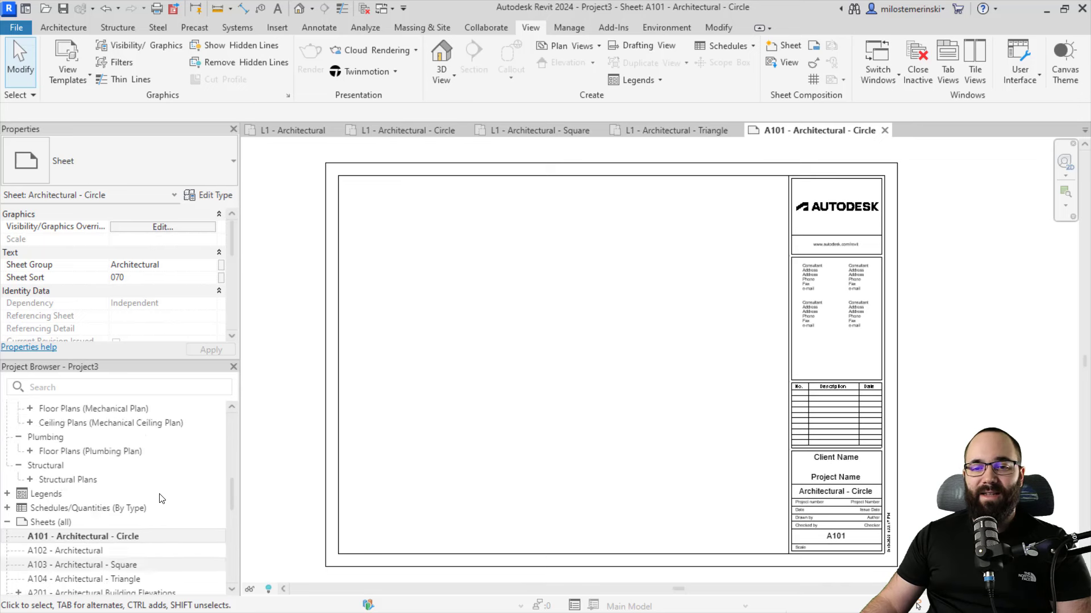
pyautogui.moveTo(153, 465); pyautogui.dragTo(487, 372)
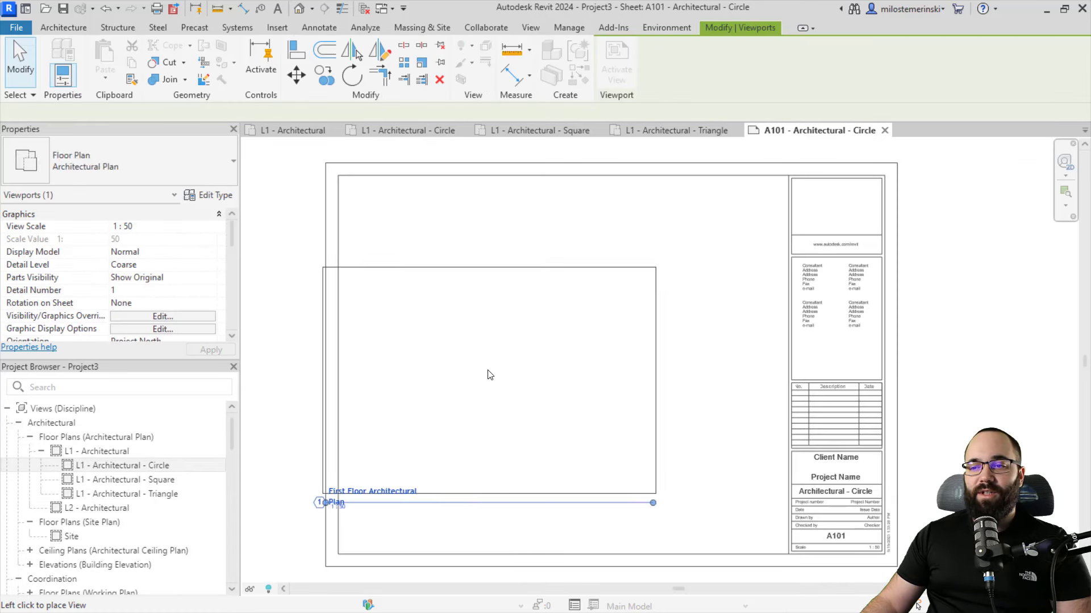
pyautogui.scroll(-2, 487, 370)
pyautogui.click(523, 350)
pyautogui.click(499, 532)
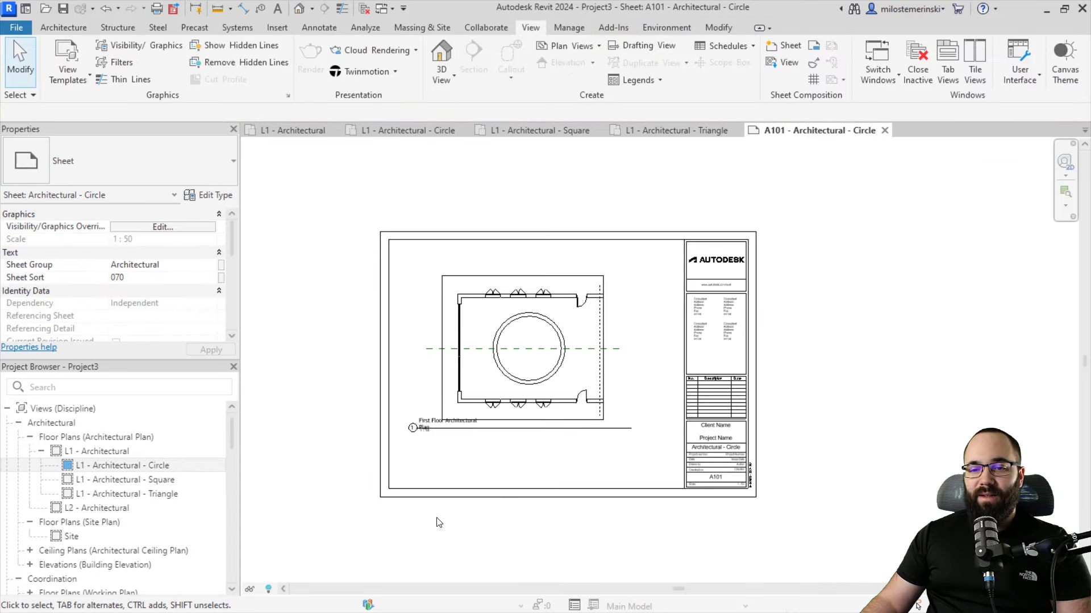
# Place the L1 - Architectural - Square view on sheet A103 - Architectural - Square
pyautogui.scroll(-10, 122, 486)
pyautogui.doubleClick(80, 437)
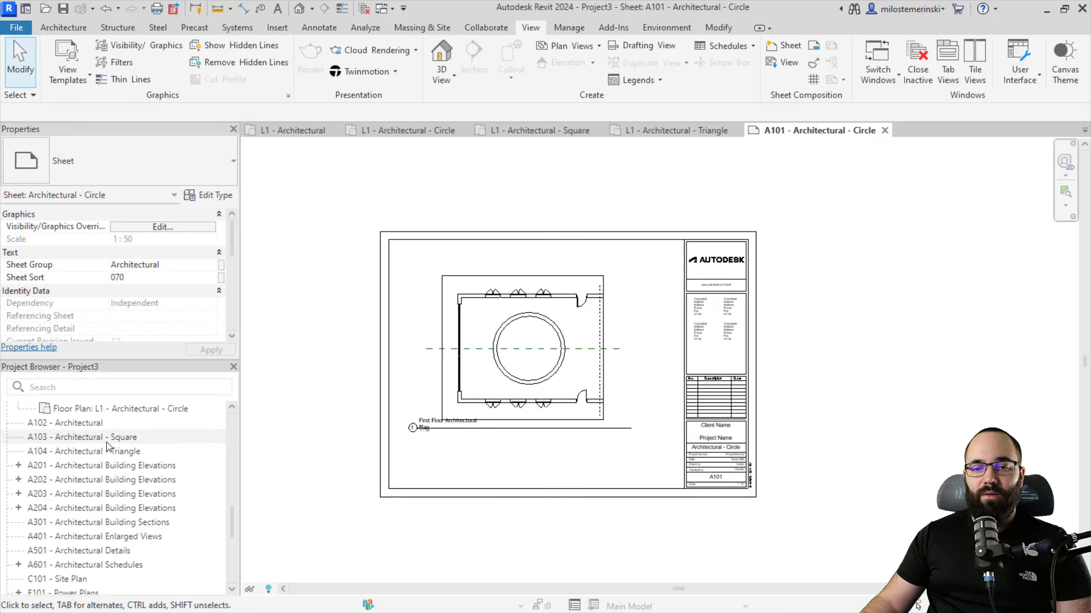
pyautogui.scroll(10, 153, 472)
pyautogui.moveTo(152, 472); pyautogui.dragTo(519, 336)
pyautogui.click(574, 350)
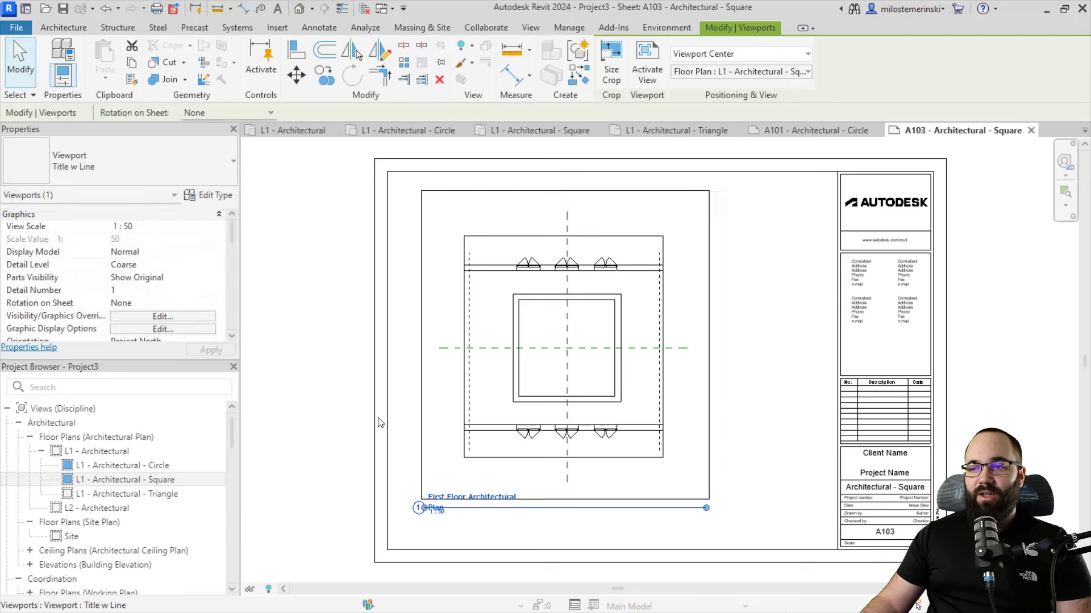
# Place the L1 - Architectural - Triangle view in the middle of sheet A104 - Architectural - Triangle
pyautogui.scroll(-10, 160, 511)
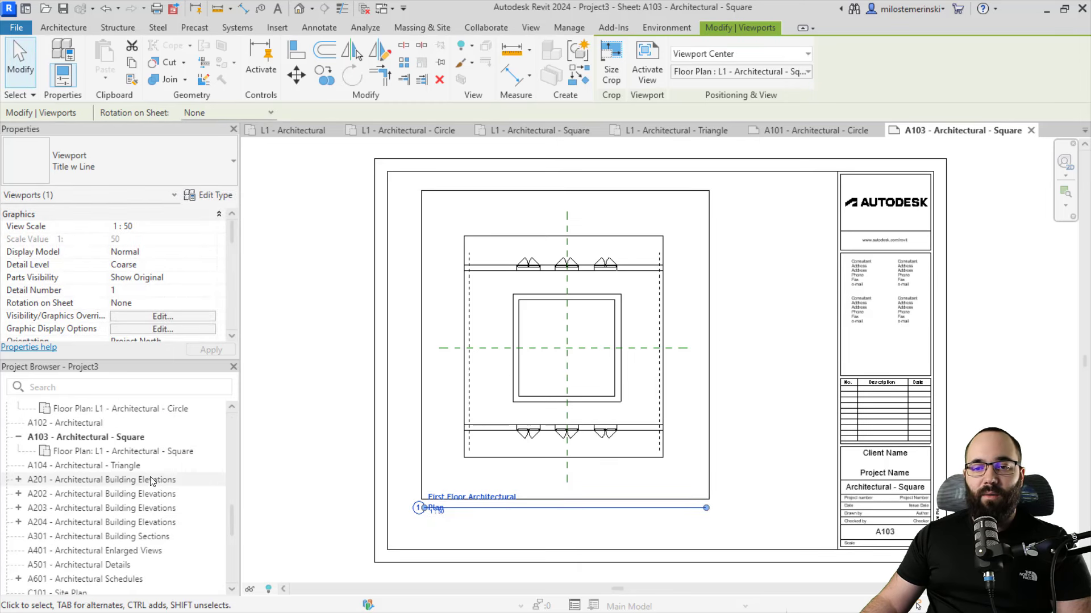
pyautogui.doubleClick(126, 466)
pyautogui.scroll(10, 147, 471)
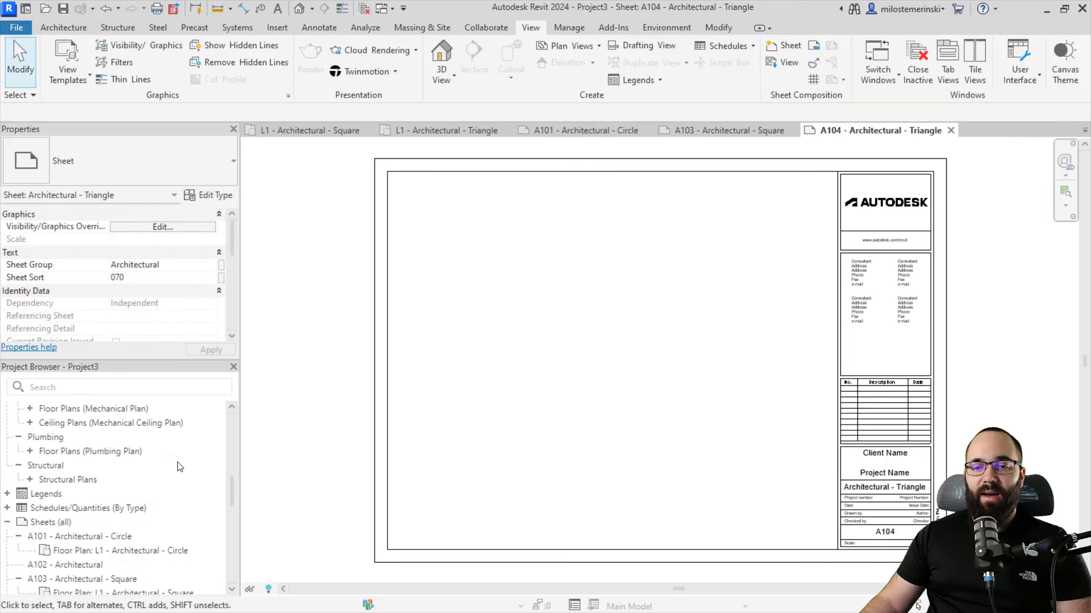
pyautogui.click(120, 493)
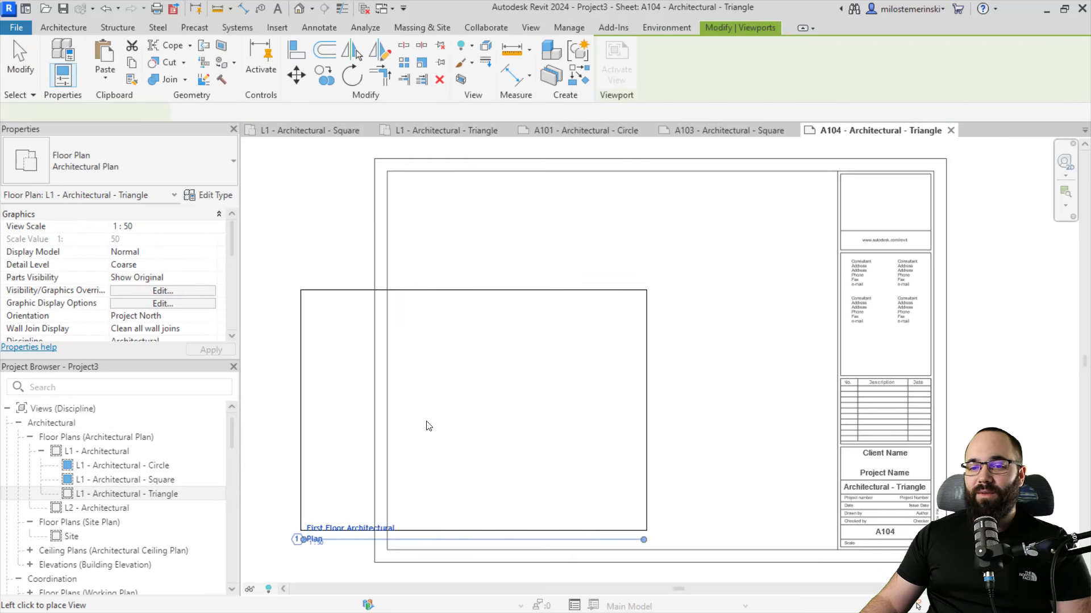
pyautogui.click(602, 344)
pyautogui.click(311, 418)
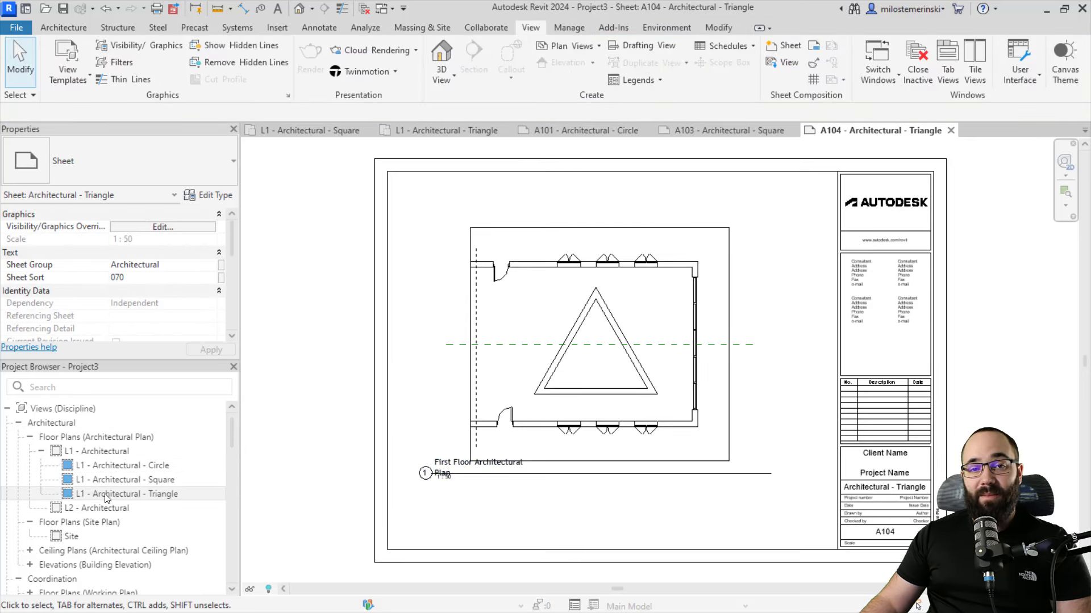
# Add a 750 x 2000mm single vision-lite door to the triangle's right sloping wall in the parent L1 - Architectural plan
pyautogui.doubleClick(91, 452)
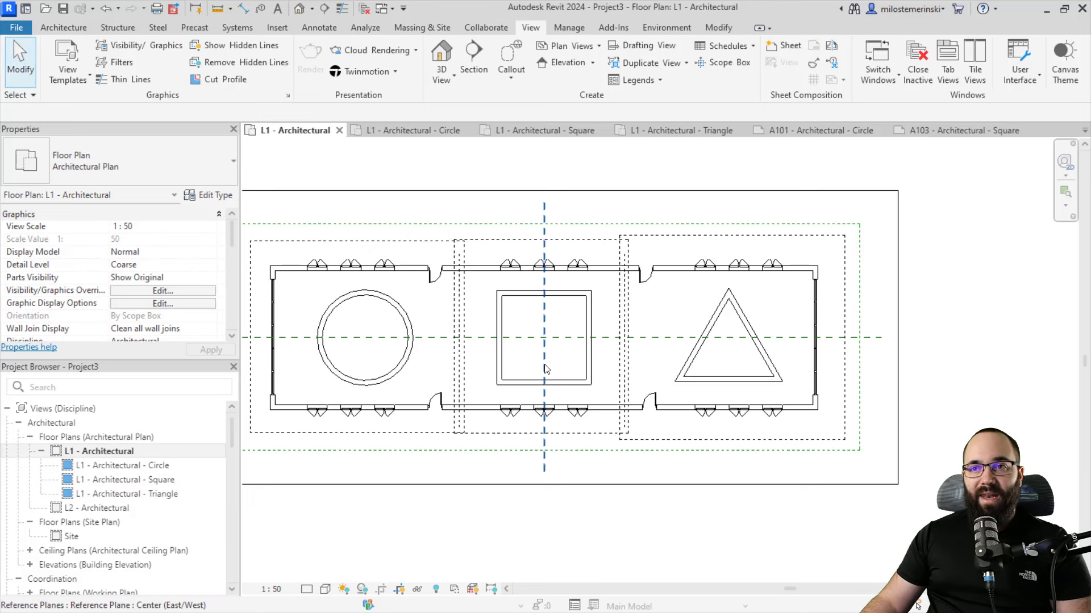
pyautogui.click(73, 28)
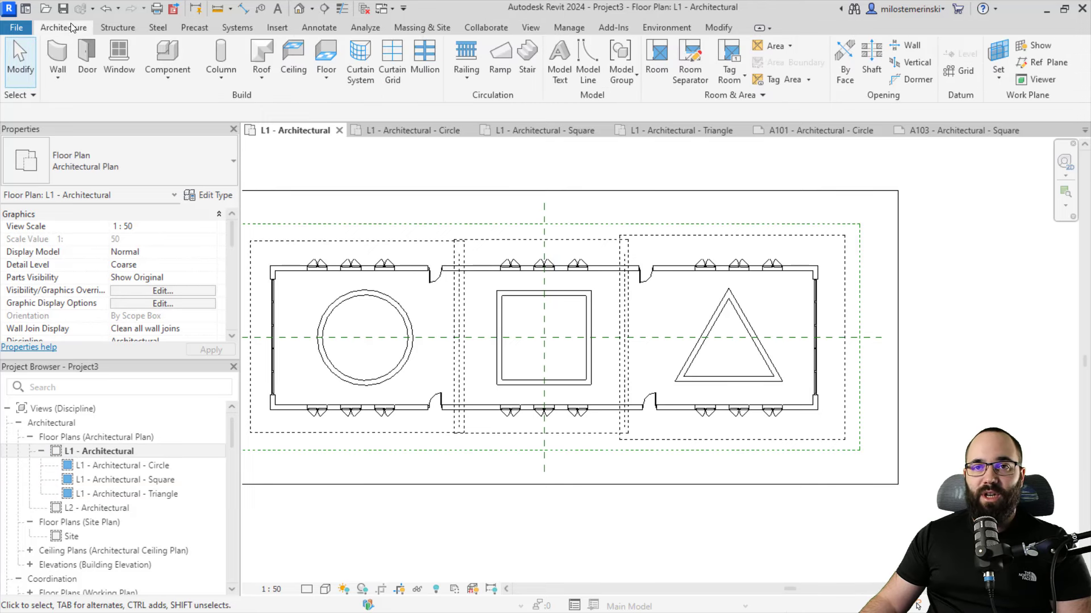
pyautogui.click(86, 56)
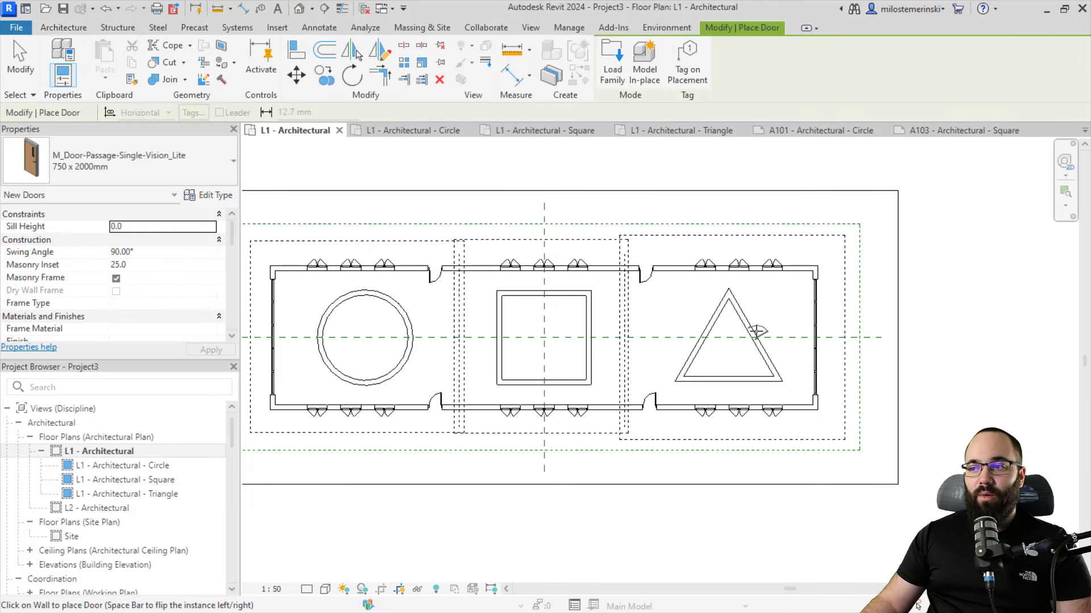
pyautogui.press('Escape')
pyautogui.press('Escape')
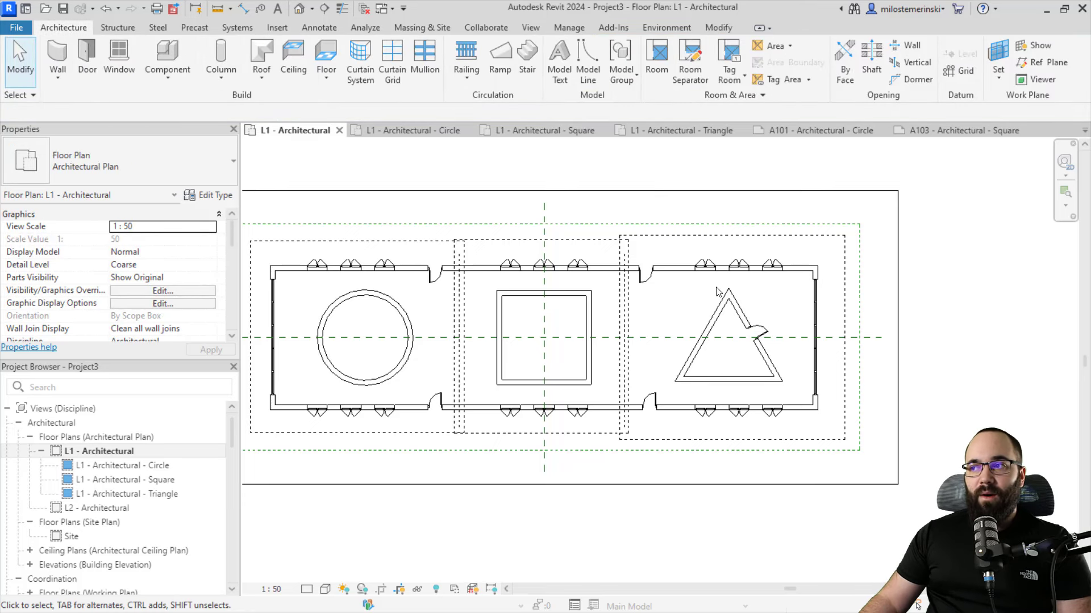
# Check the triangle's door in the dependent L1 - Architectural - Triangle view and on sheet A104
pyautogui.click(693, 136)
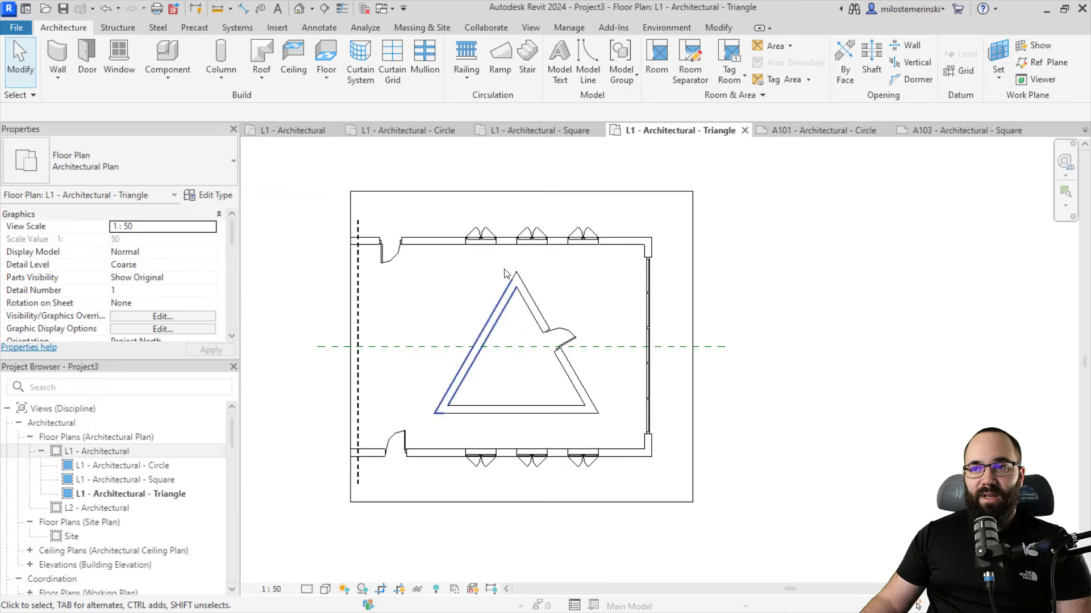
pyautogui.scroll(-10, 131, 480)
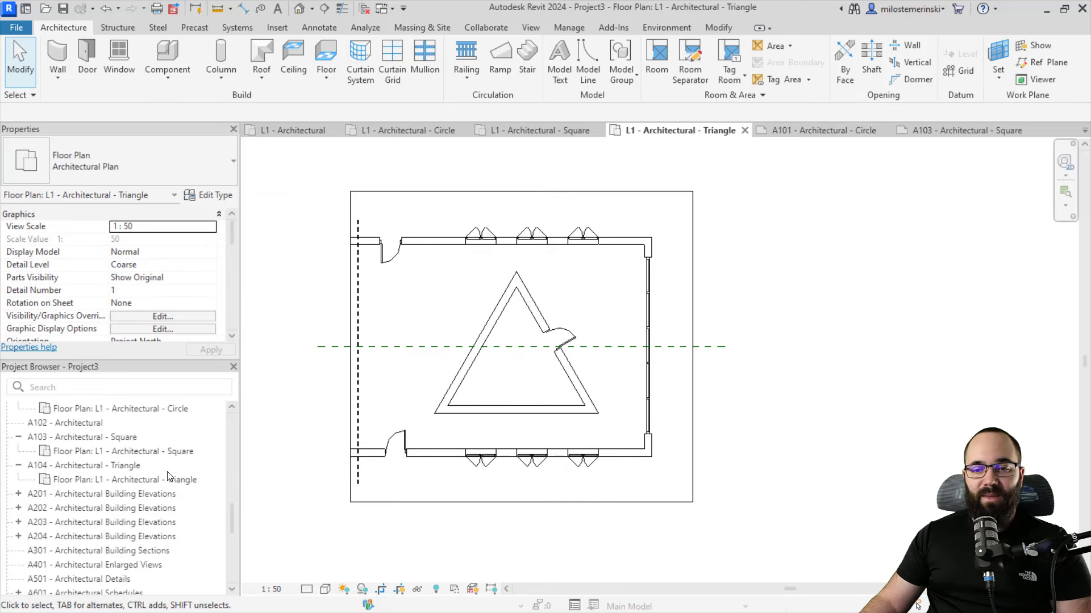
pyautogui.click(119, 465)
pyautogui.doubleClick(118, 466)
pyautogui.scroll(3, 513, 532)
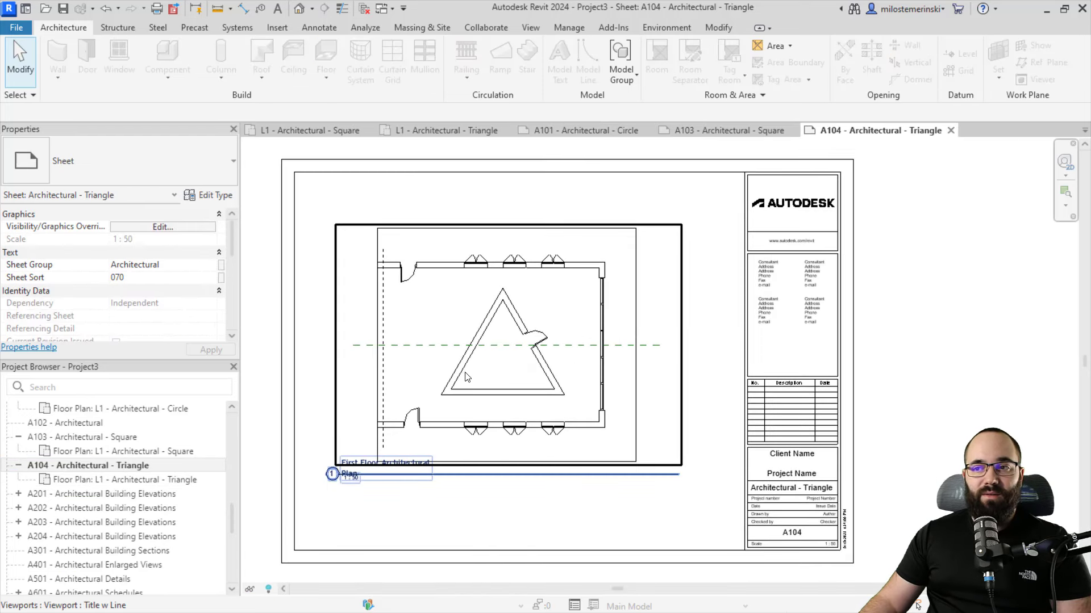